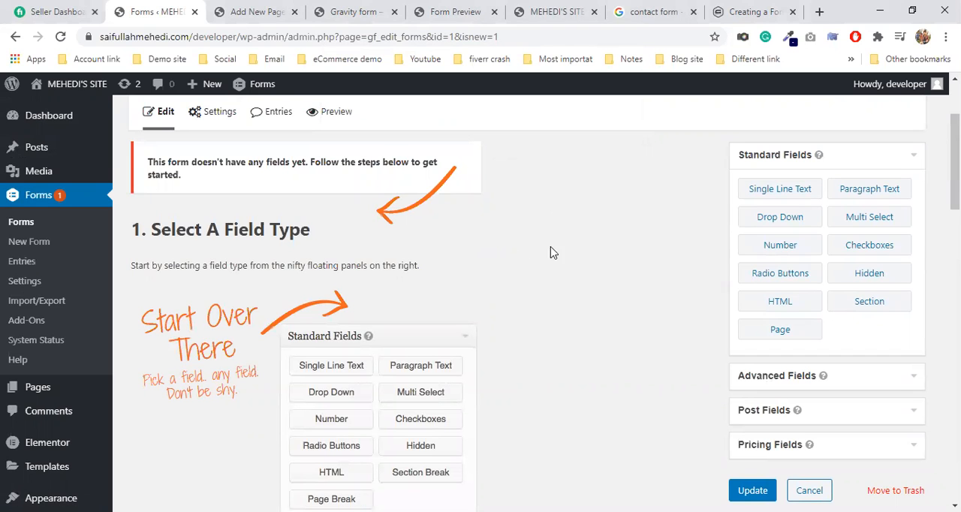
Step: Add a Name field from the advanced fields to the empty form
scroll(731, 317, down, 2)
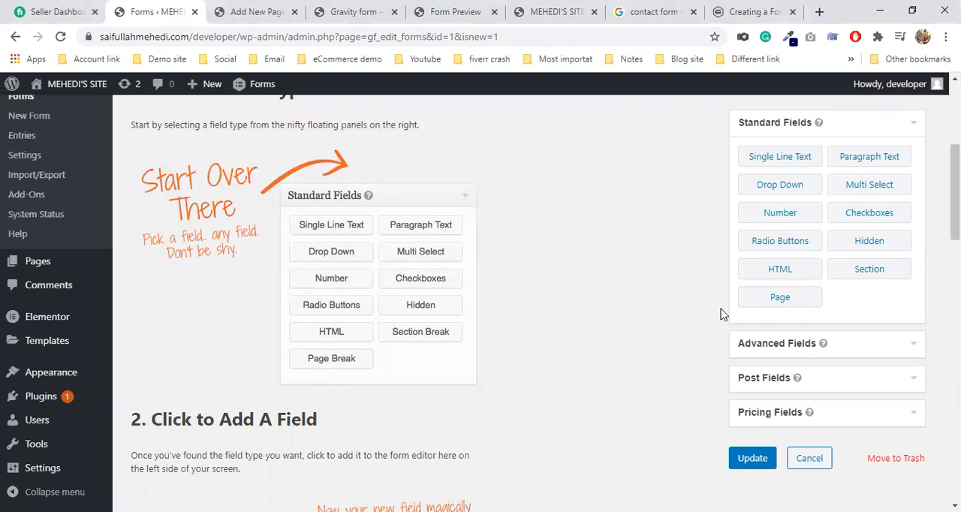
click(776, 343)
scroll(600, 301, up, 1)
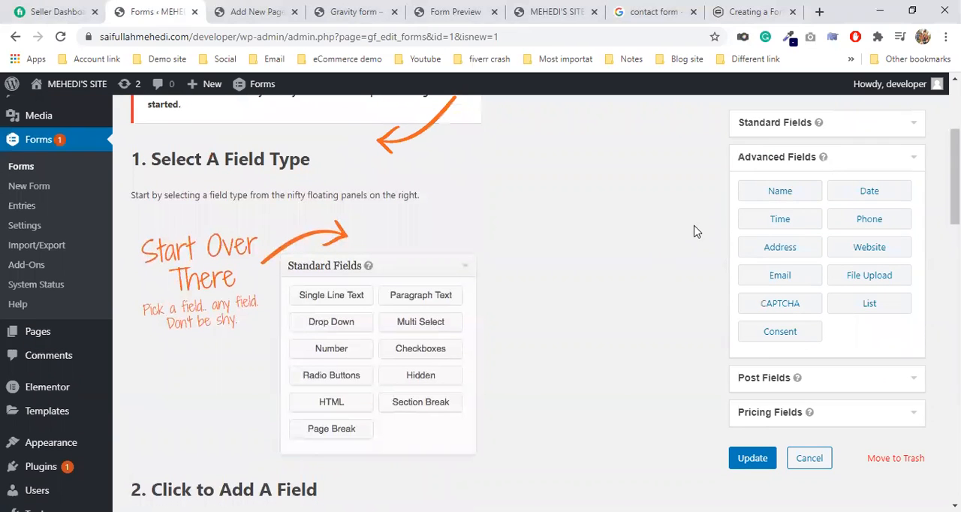
drag(793, 193, 353, 244)
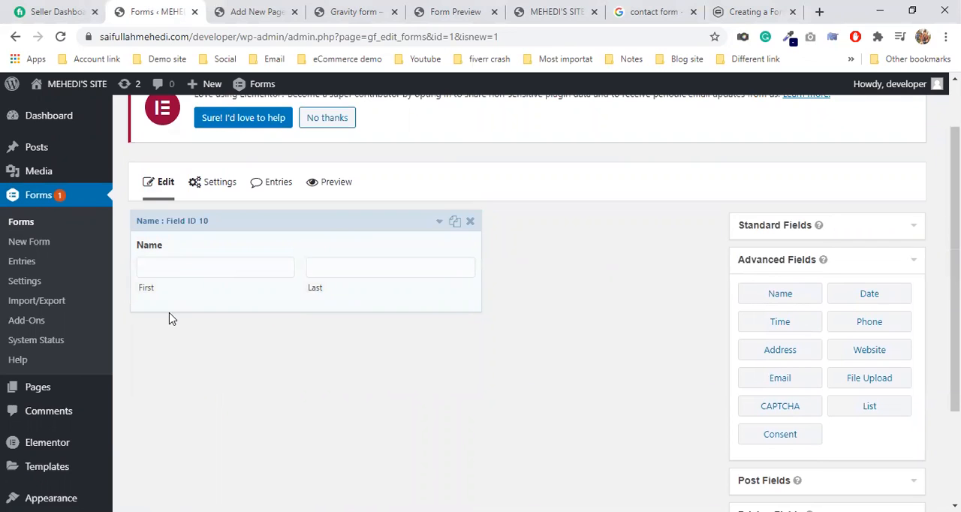
scroll(400, 275, down, 1)
scroll(399, 276, down, 1)
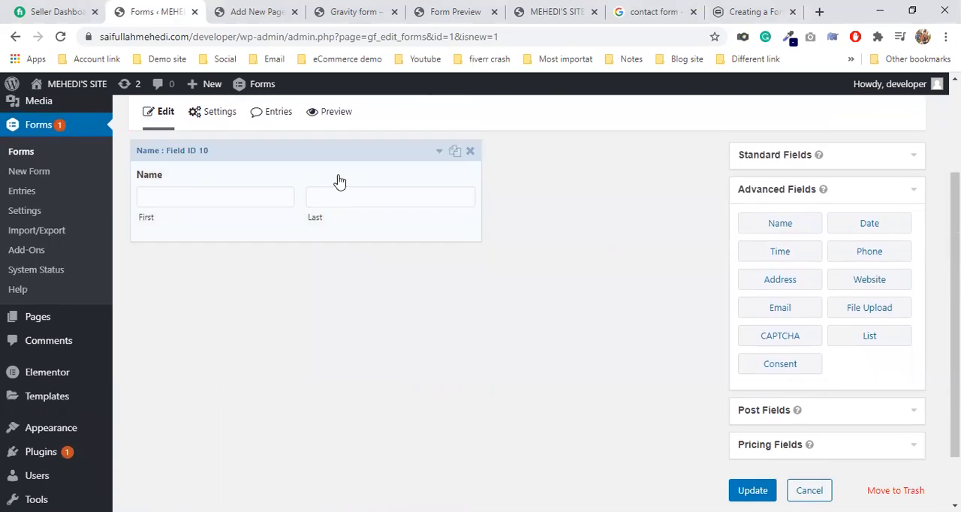
Step: Open the Name field's general settings, keeping Name as the field label
click(788, 154)
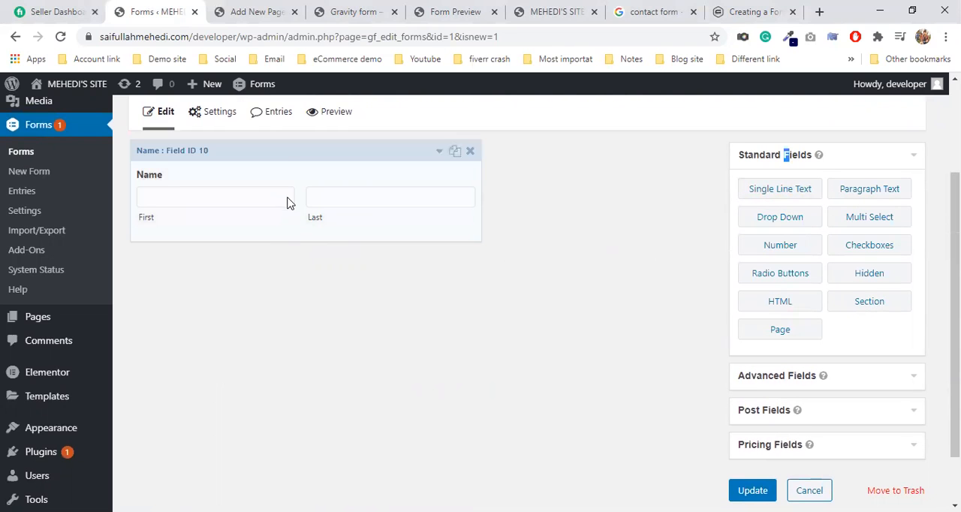
click(287, 168)
scroll(292, 180, down, 1)
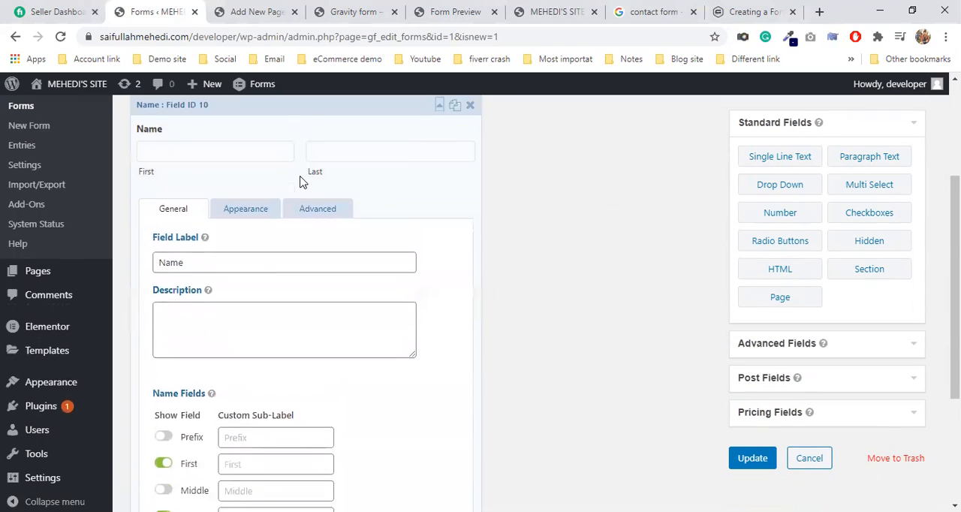
double_click(180, 237)
click(186, 236)
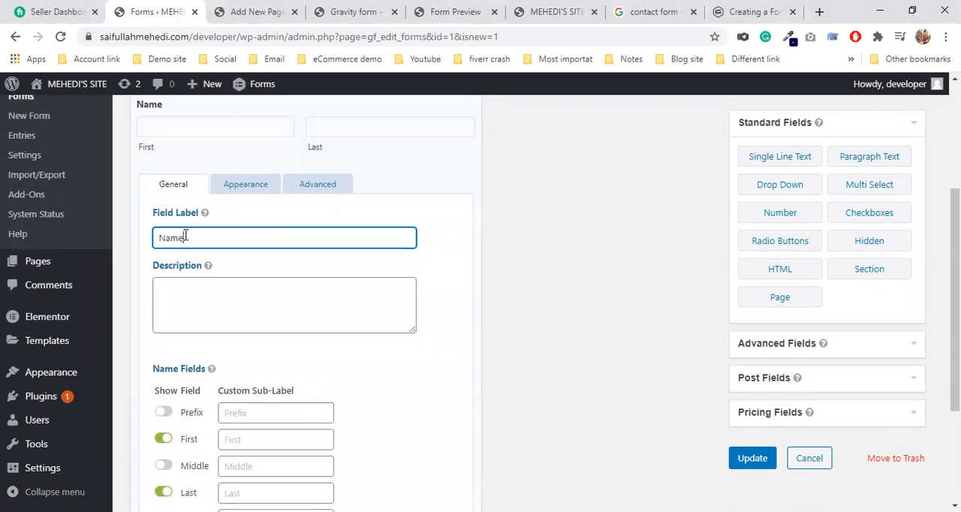
scroll(196, 237, down, 2)
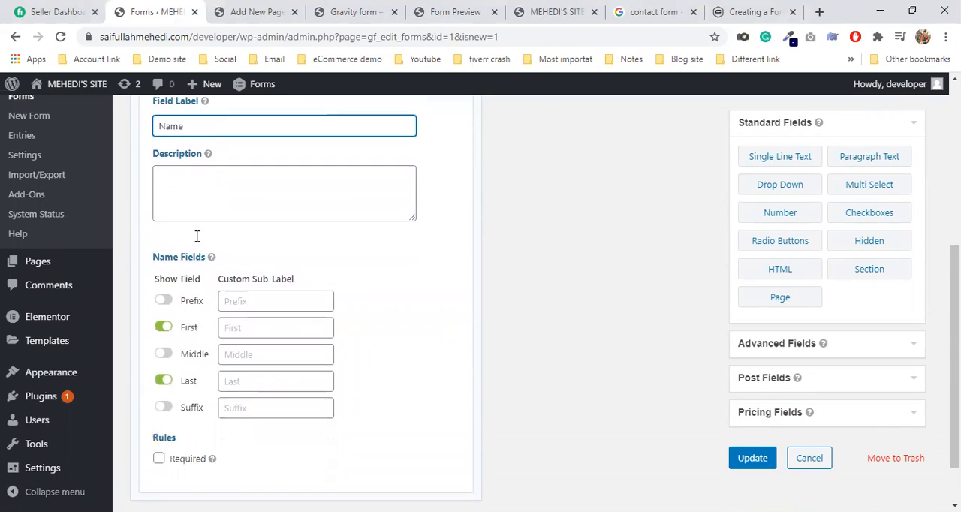
Step: Try the custom sub-label "mR" for the Name field's Prefix and clear it again
click(250, 273)
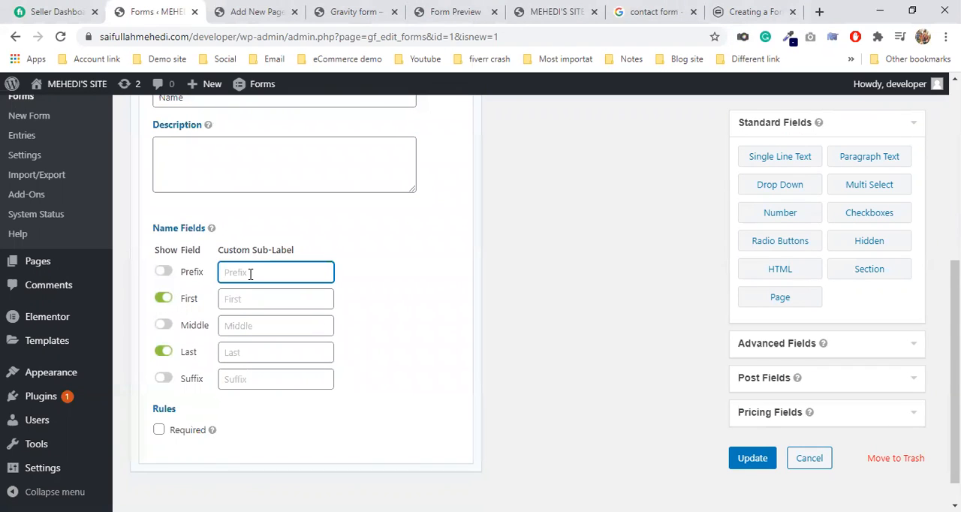
text(mR)
scroll(454, 373, up, 4)
scroll(453, 368, down, 1)
click(186, 188)
click(187, 190)
scroll(311, 298, down, 3)
drag(244, 274, 194, 279)
key(BackSpace)
click(249, 298)
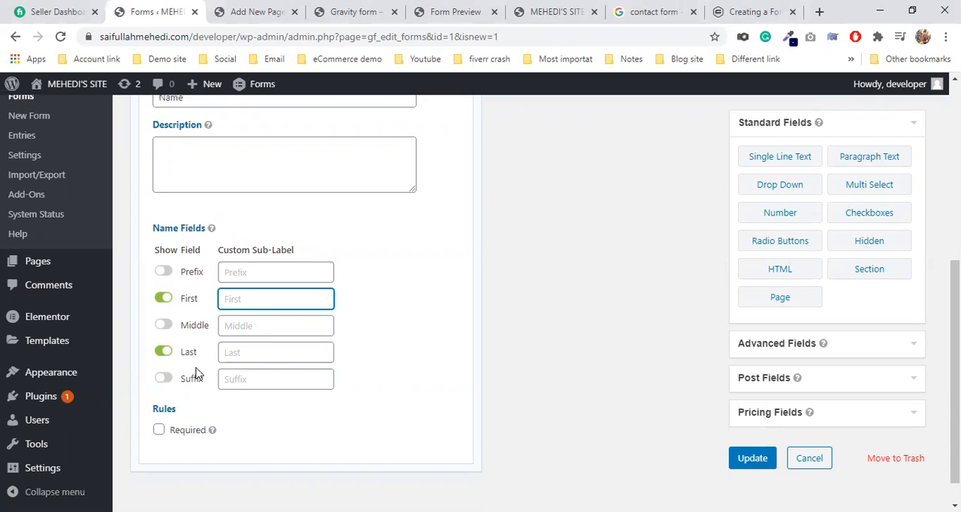
Step: Show the Prefix sub-field in the Name field to see its effect, and hide it again
click(162, 271)
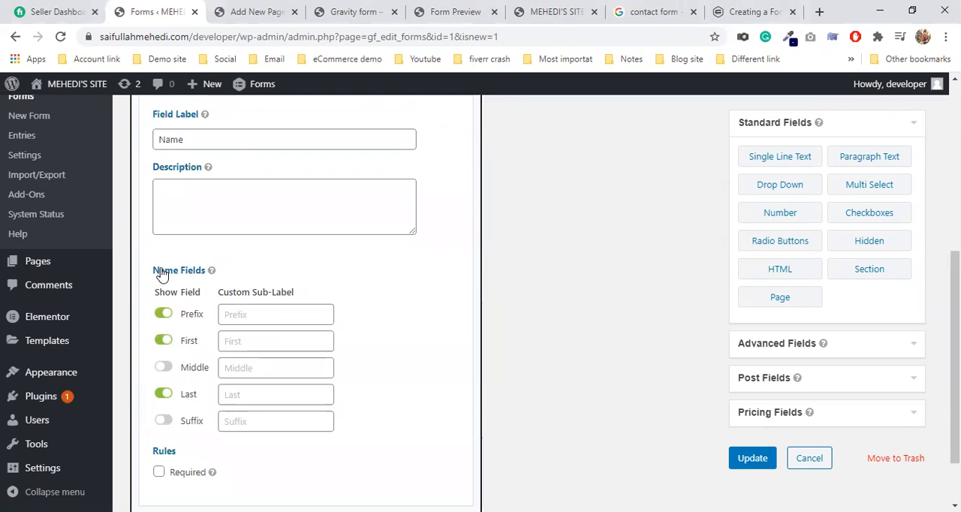
scroll(278, 312, up, 3)
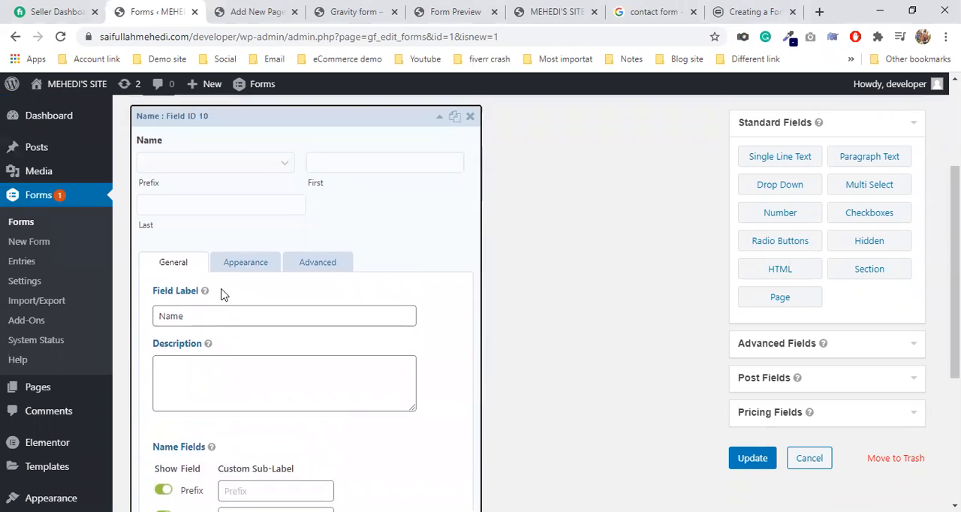
scroll(223, 289, up, 1)
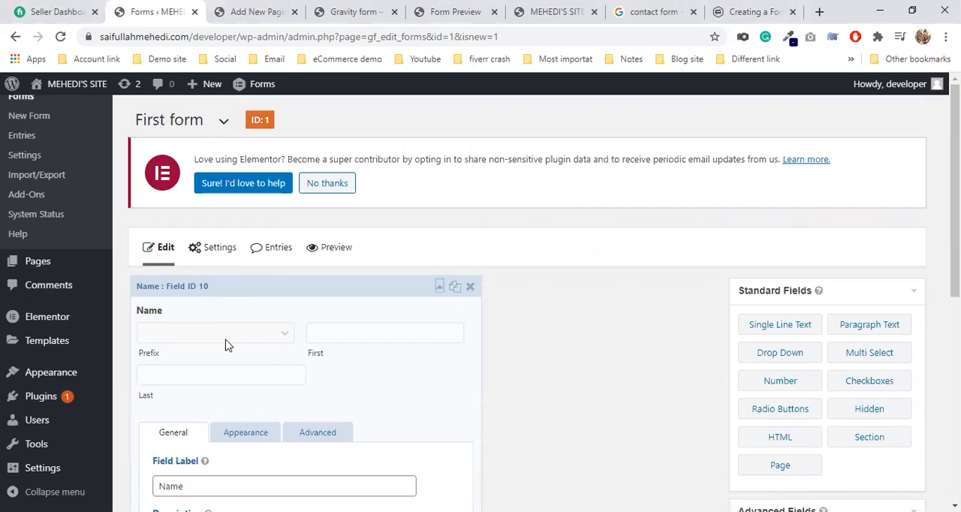
scroll(224, 337, down, 5)
click(242, 242)
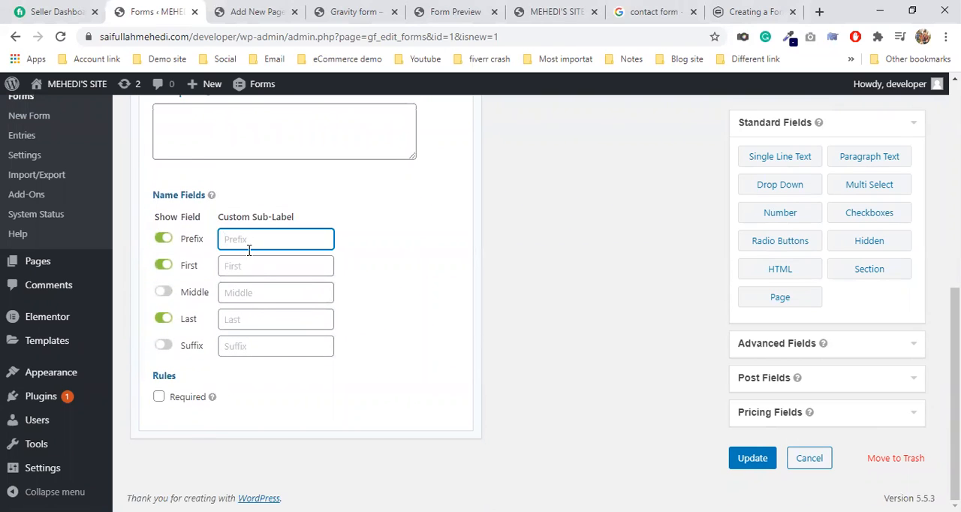
click(259, 266)
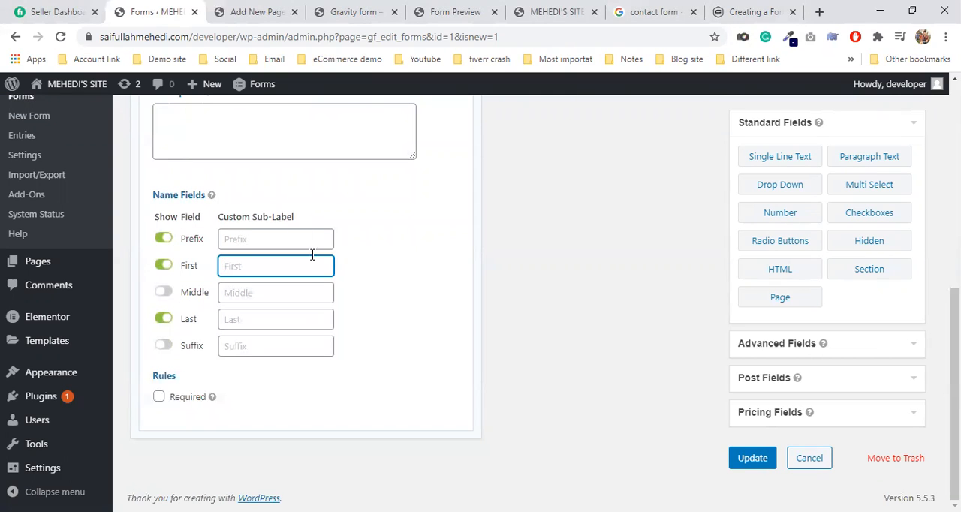
click(163, 238)
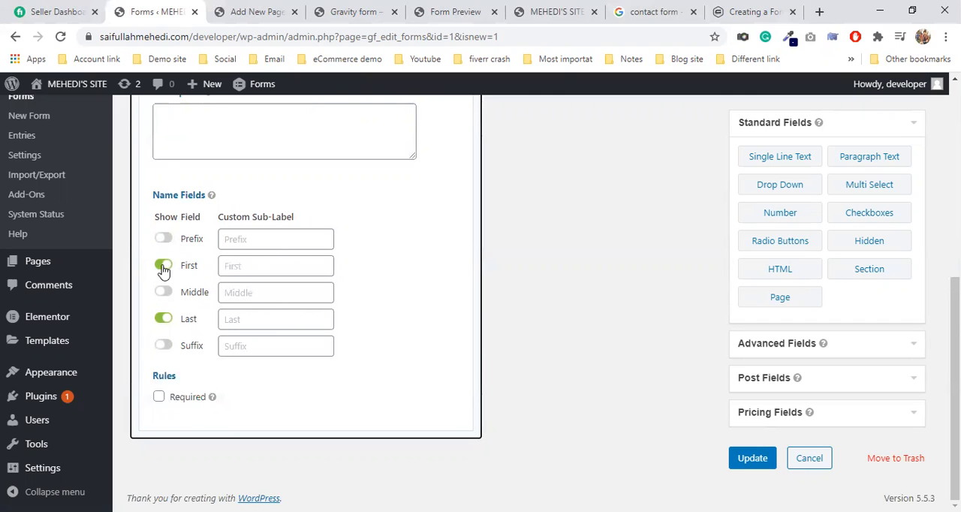
scroll(164, 271, up, 4)
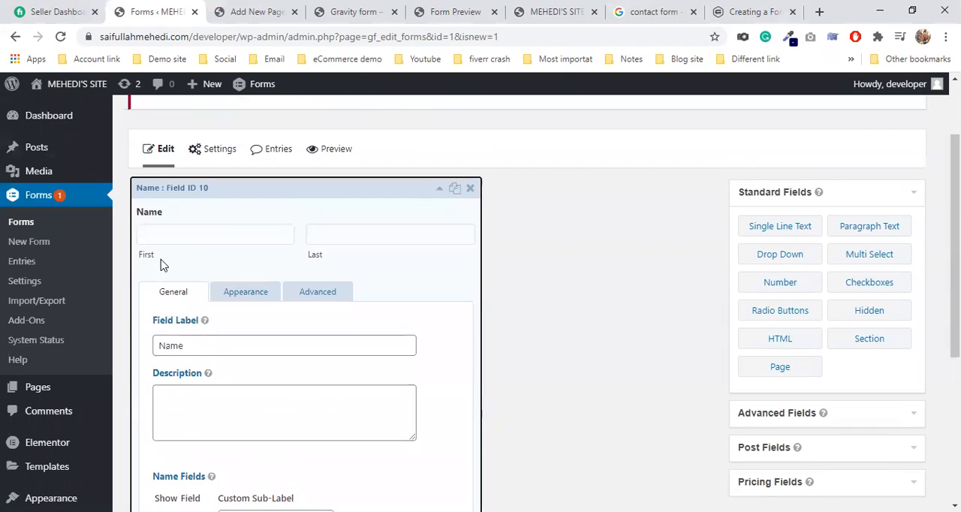
Step: Make the Name field required
scroll(239, 275, down, 4)
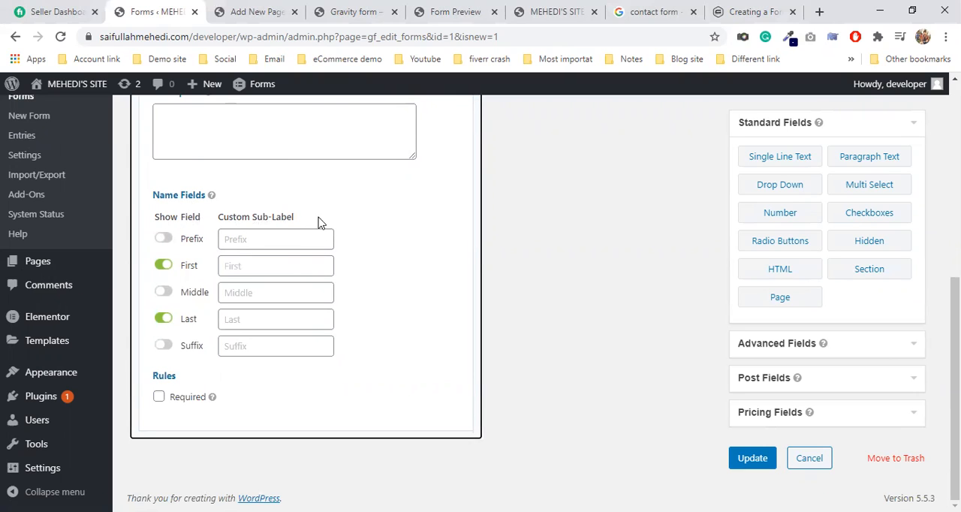
click(159, 397)
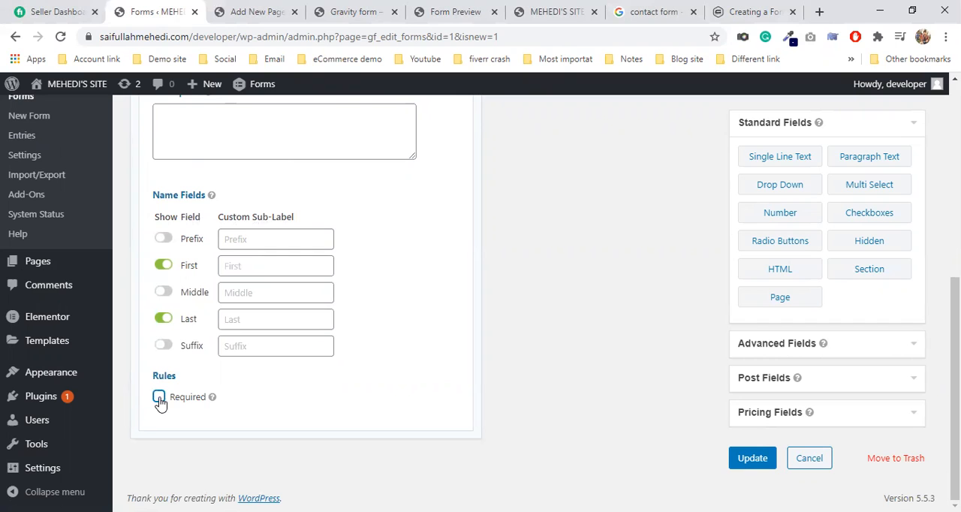
scroll(388, 375, up, 3)
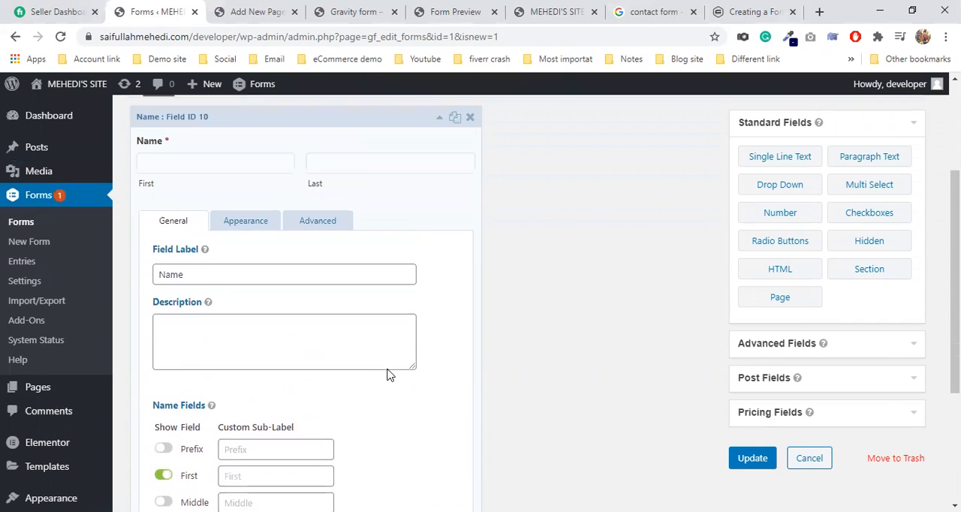
Step: Examine the Name field's appearance settings for placeholders, field label visibility and description placement
click(262, 226)
click(208, 292)
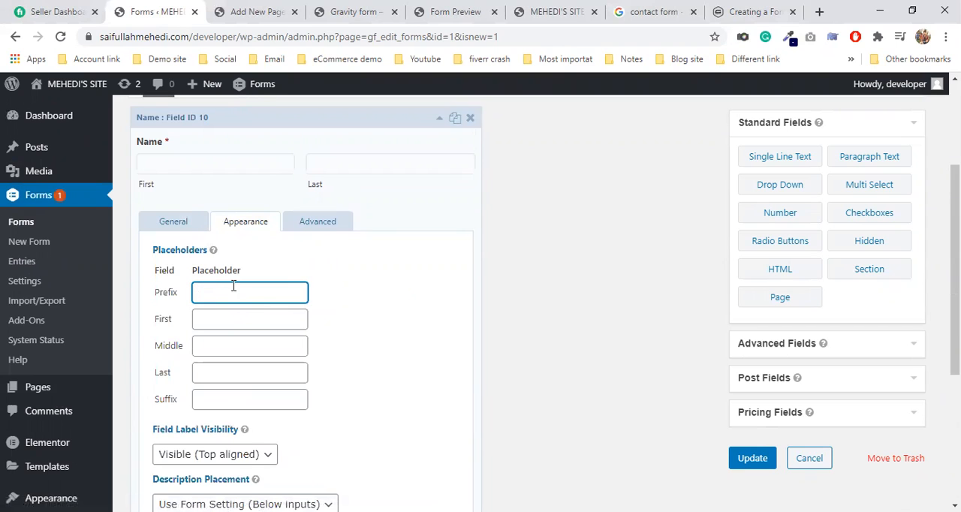
scroll(328, 366, down, 3)
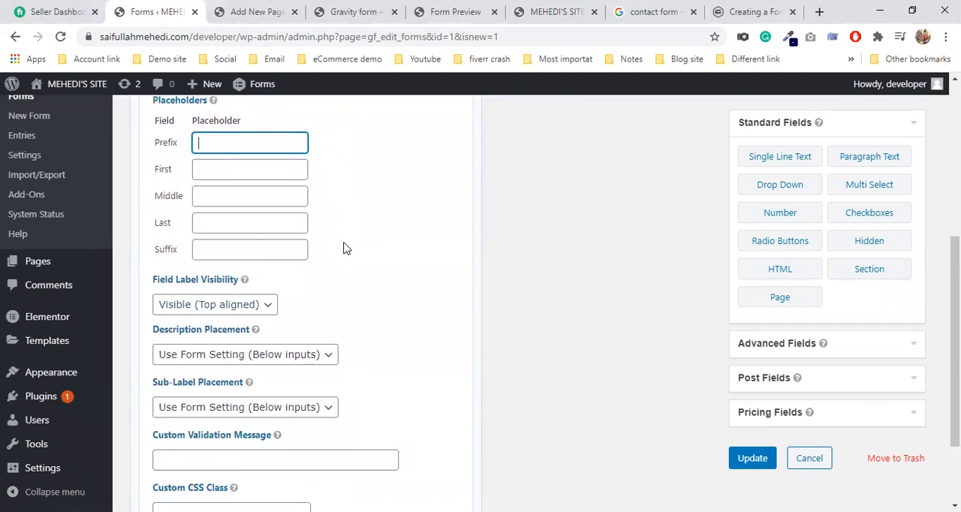
scroll(351, 240, down, 1)
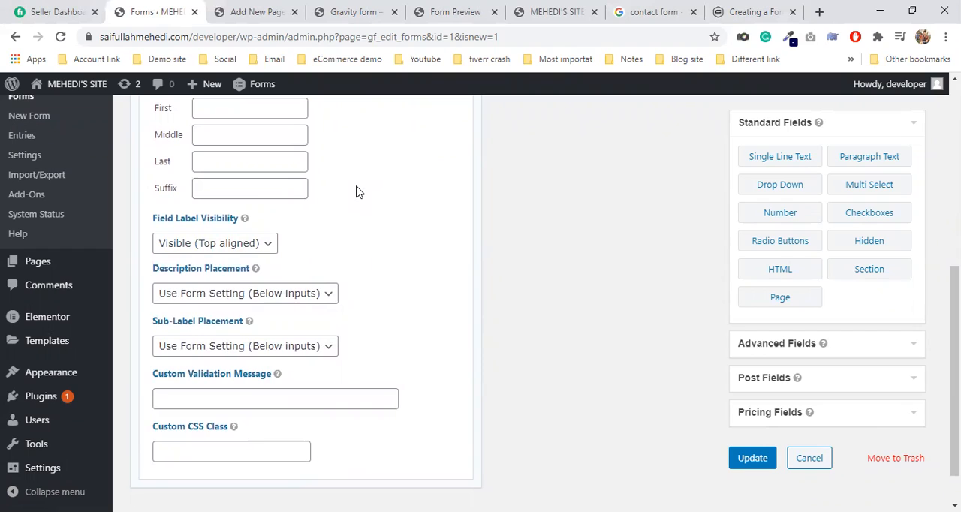
scroll(353, 191, up, 1)
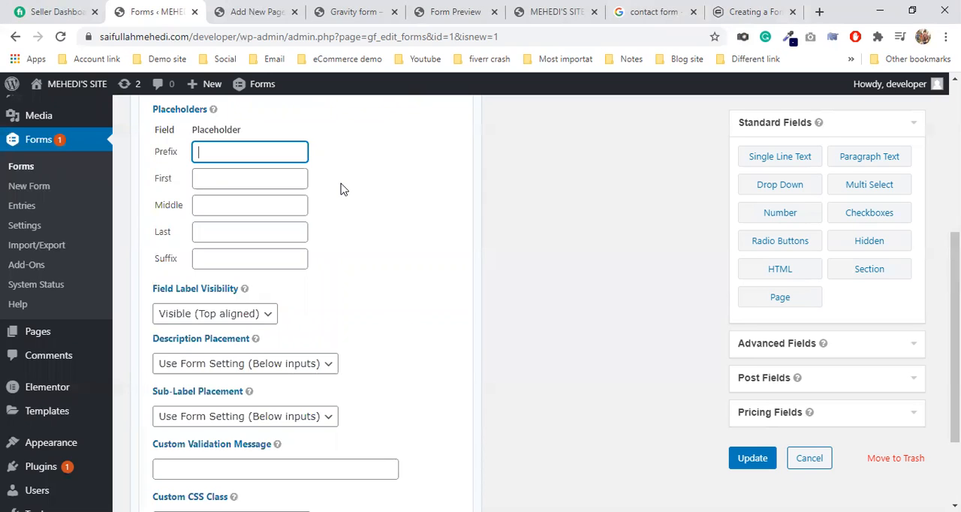
scroll(346, 194, up, 1)
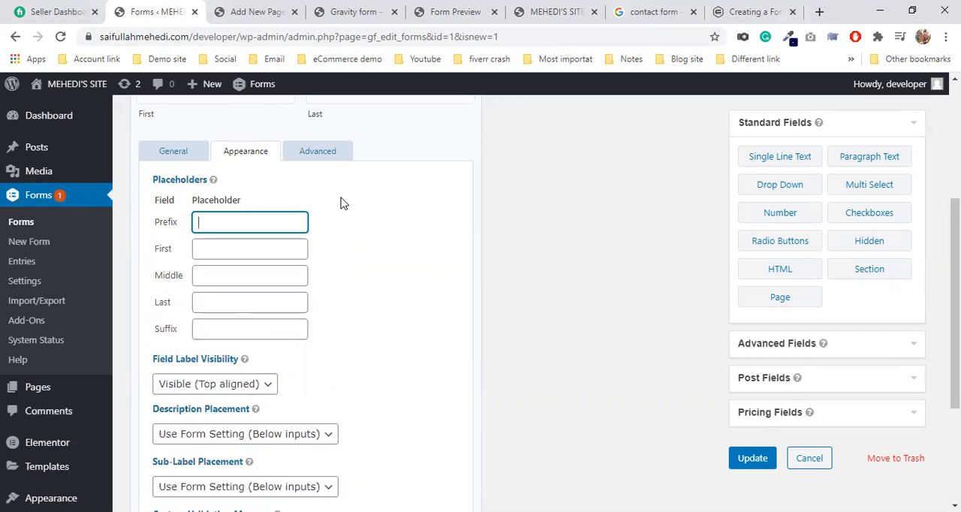
scroll(343, 194, down, 1)
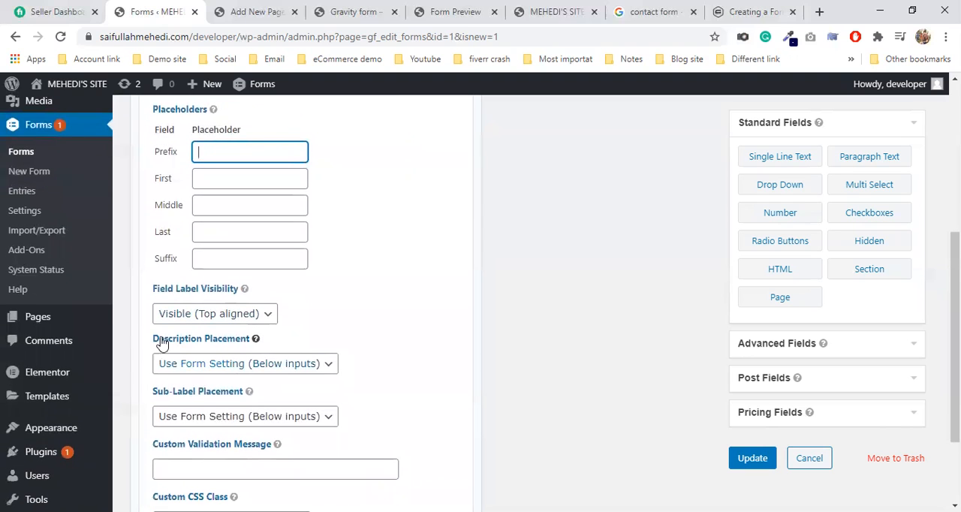
click(225, 315)
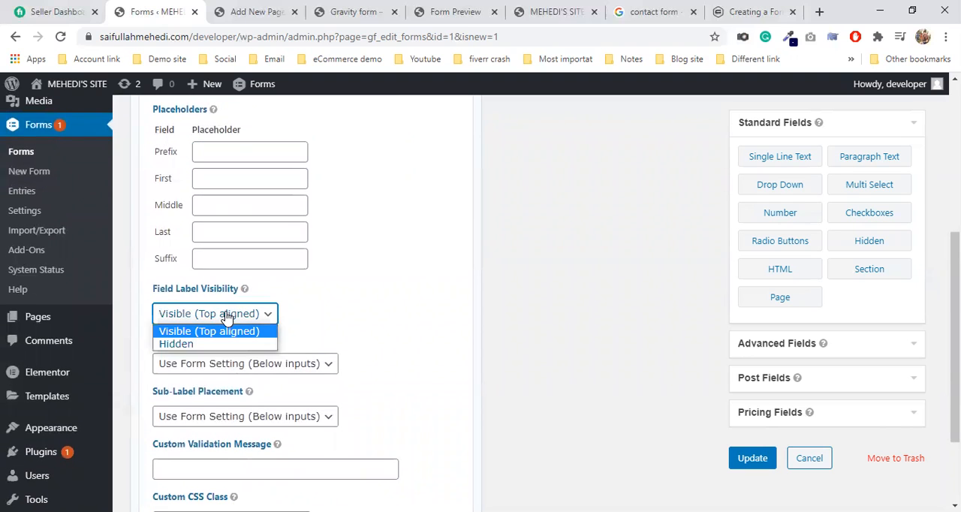
click(353, 333)
scroll(323, 331, down, 1)
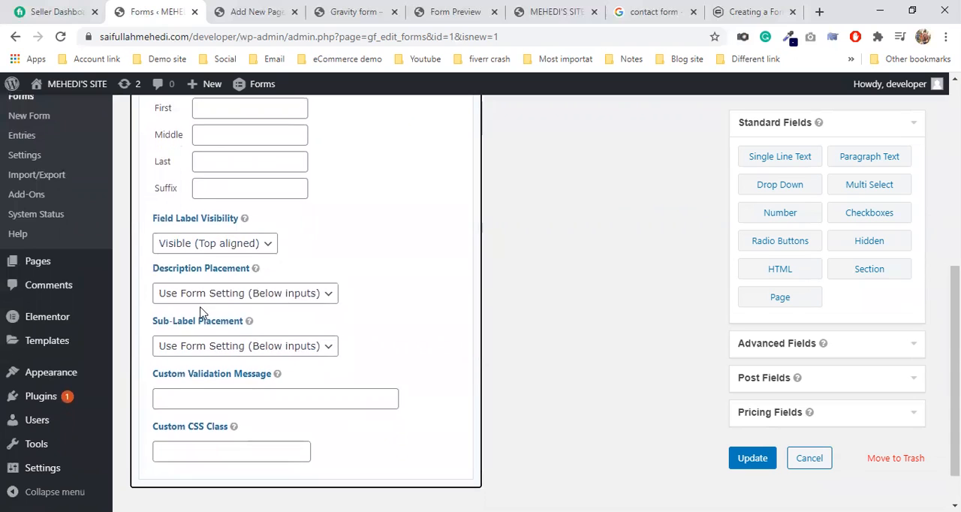
click(199, 295)
click(404, 299)
scroll(401, 301, down, 1)
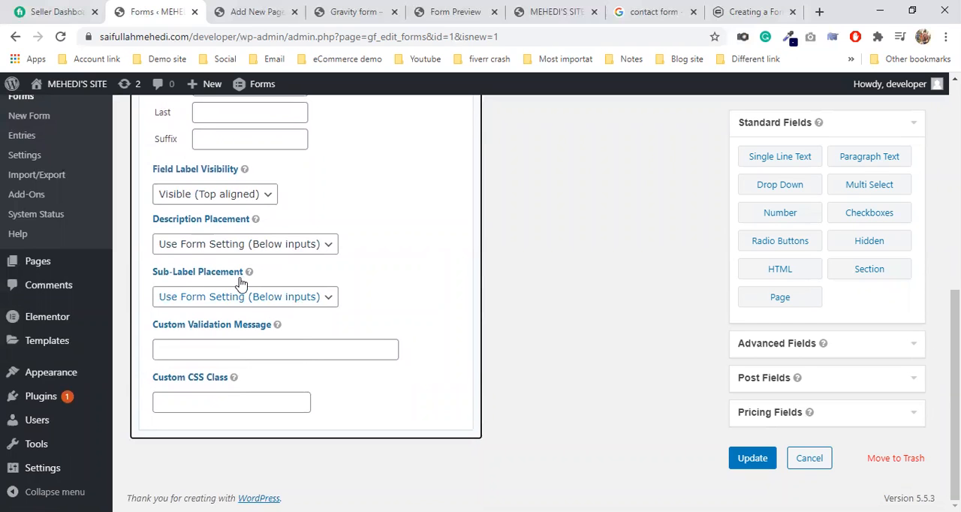
Step: Read the help for the Name field's custom validation message and examine the custom CSS class setting
mouse_move(232, 221)
click(190, 352)
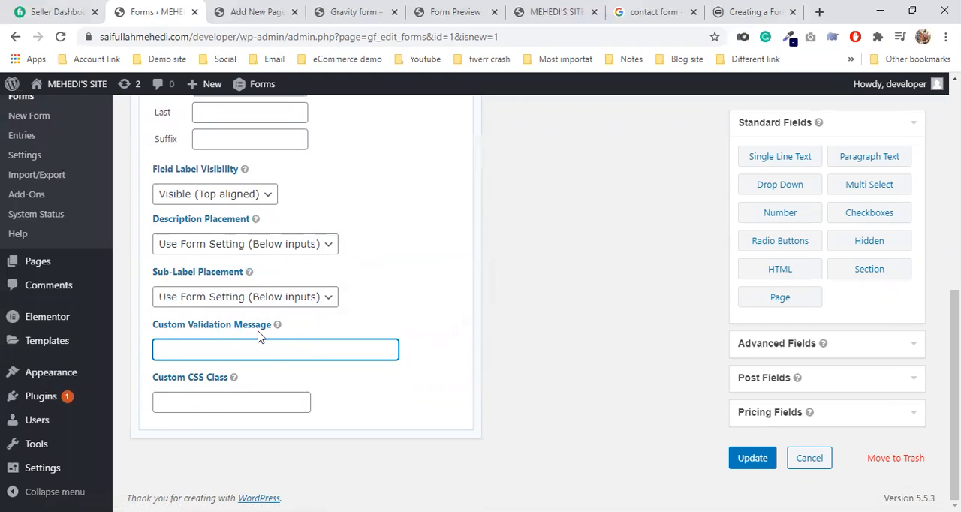
mouse_move(280, 325)
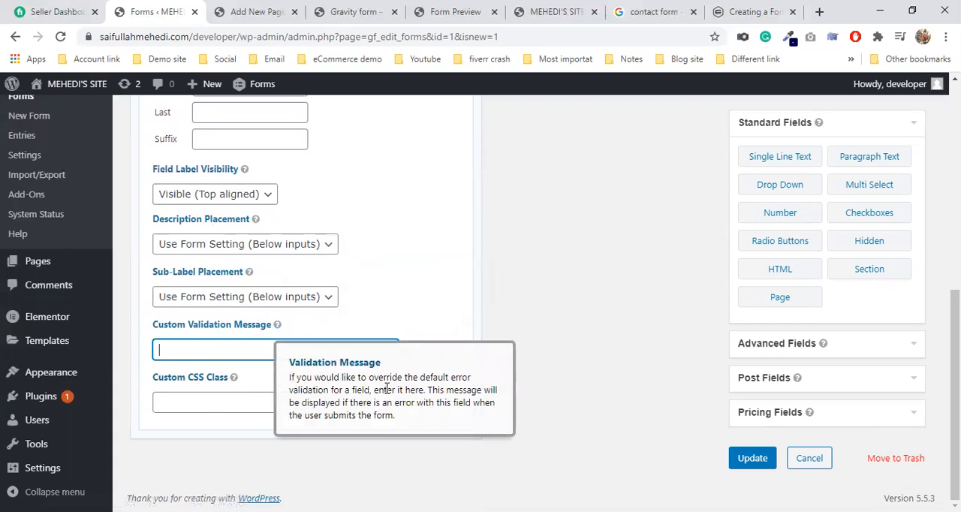
click(210, 406)
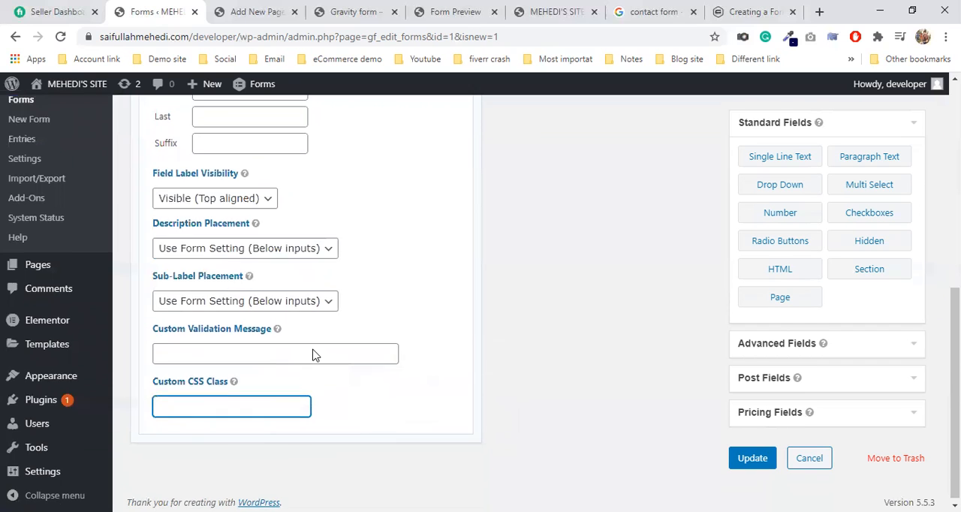
scroll(316, 353, up, 4)
scroll(412, 350, down, 4)
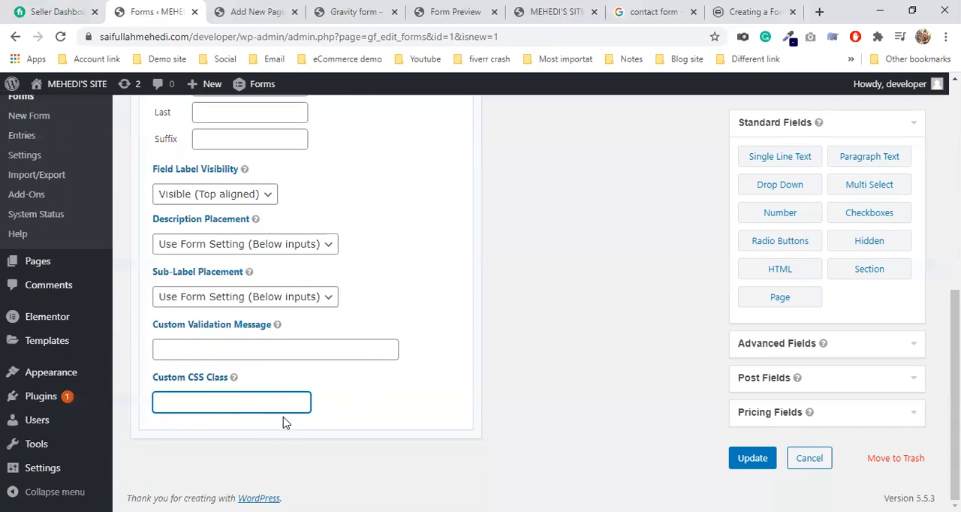
scroll(296, 412, up, 3)
scroll(184, 435, down, 3)
scroll(300, 332, up, 4)
Step: Examine the Name field's advanced settings for admin field label, default values, visibility and conditional logic
click(313, 251)
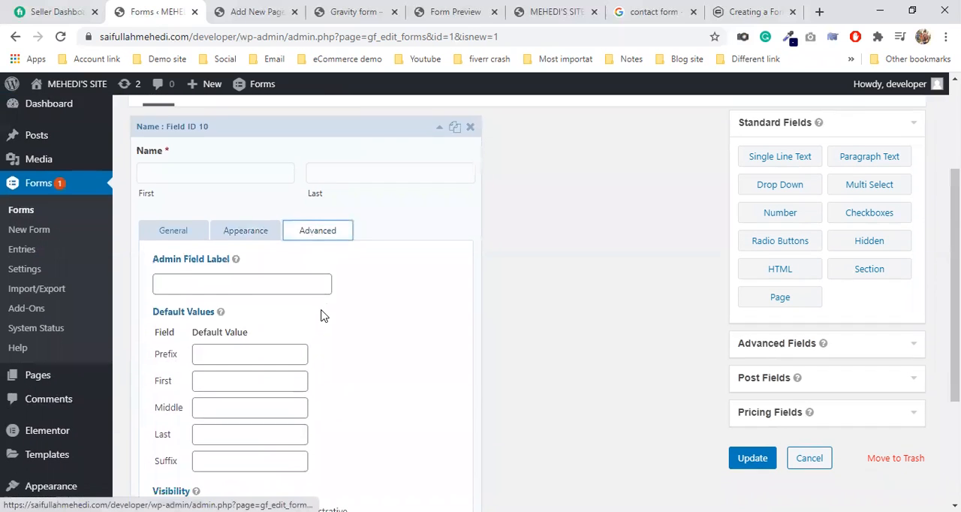
scroll(321, 315, down, 3)
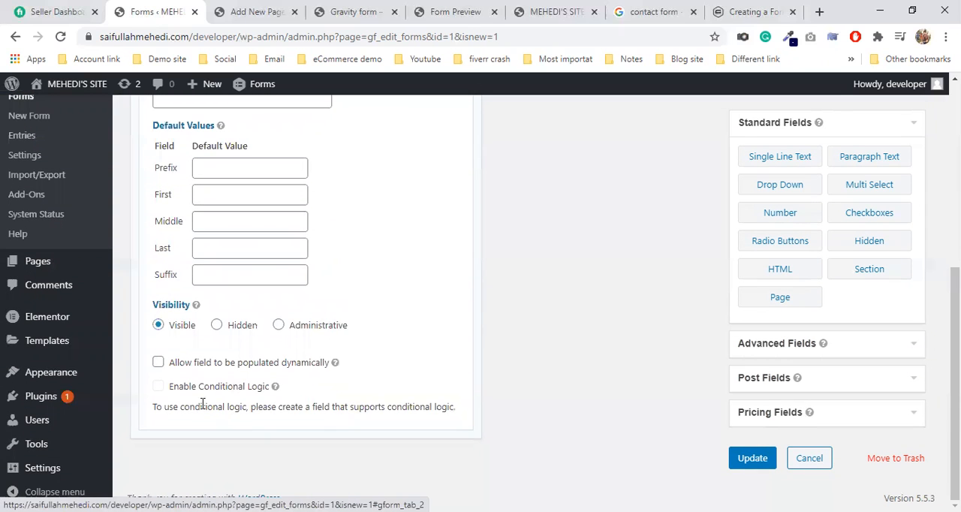
click(158, 389)
double_click(158, 389)
triple_click(158, 389)
click(396, 379)
scroll(392, 374, up, 3)
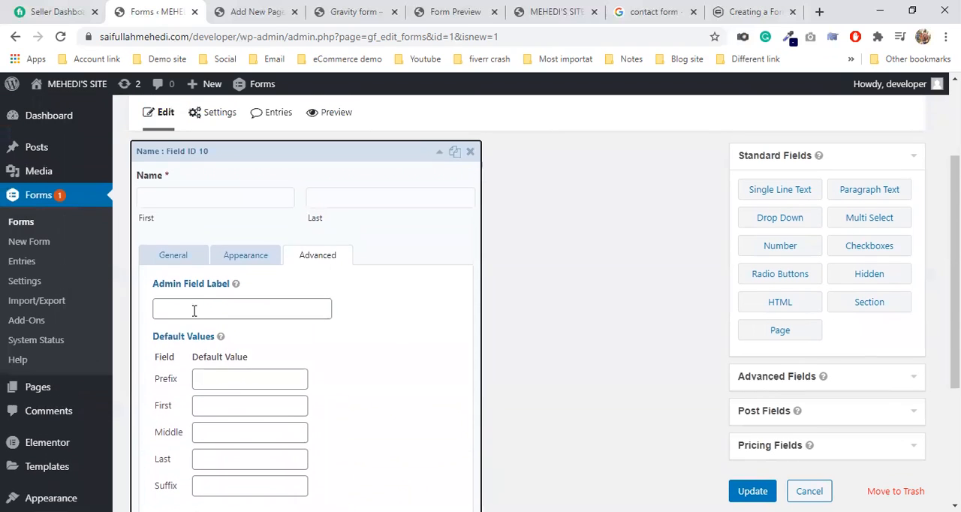
click(201, 313)
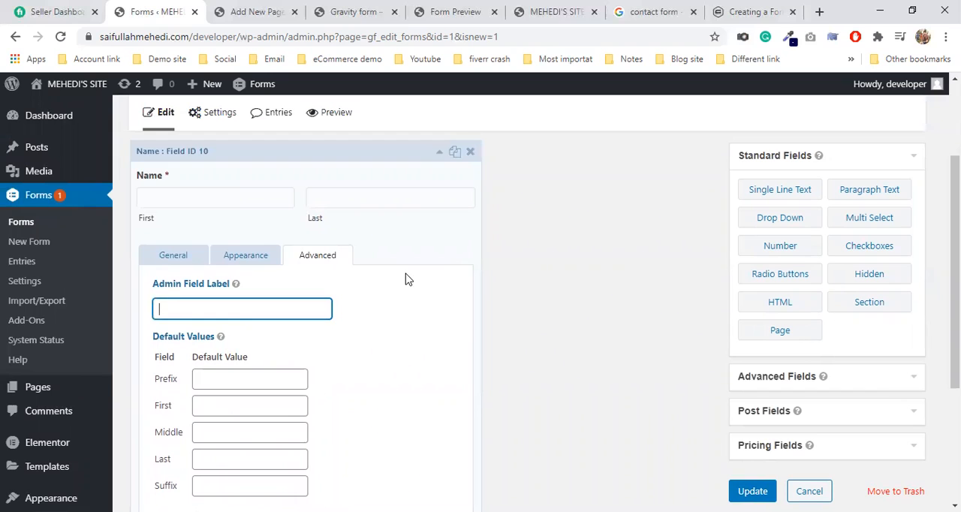
Step: Collapse the Name field's settings so only its preview stays on the form
click(322, 165)
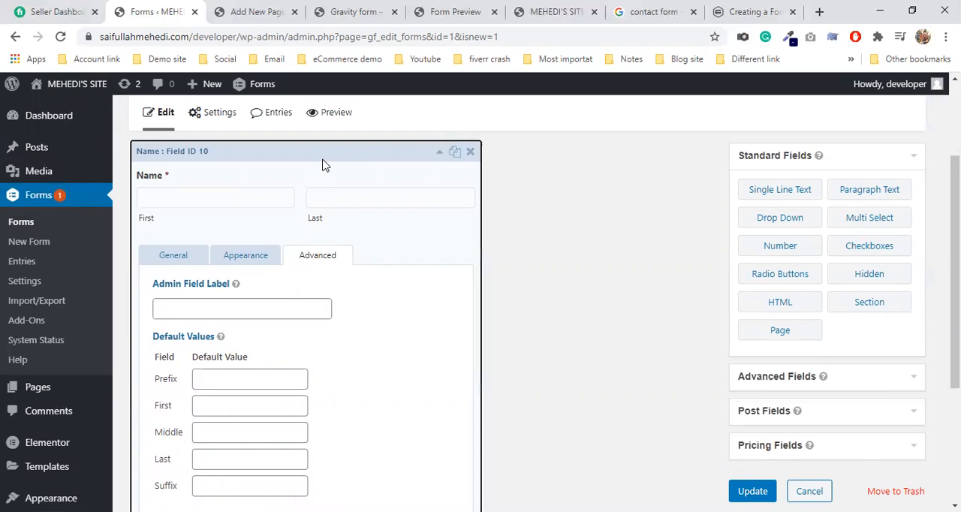
click(298, 163)
click(304, 167)
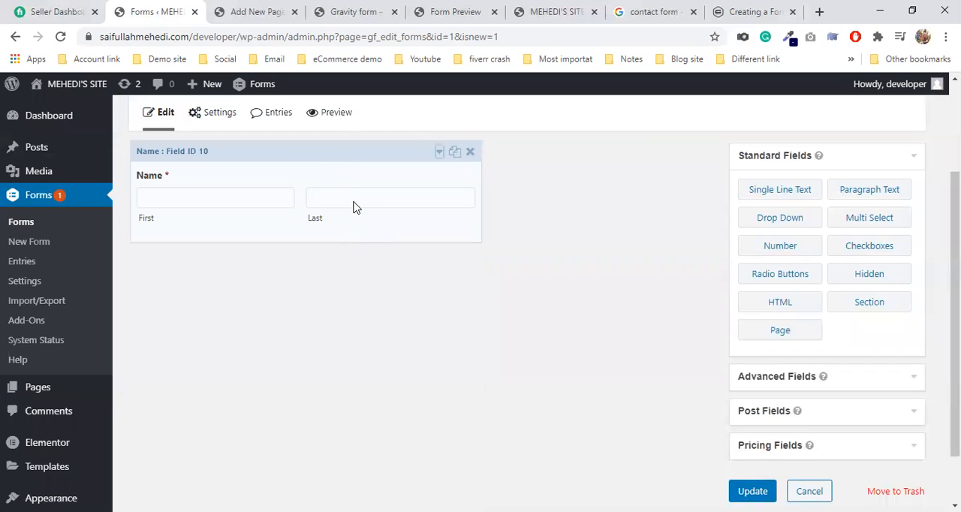
click(340, 154)
click(341, 154)
click(341, 154)
click(340, 154)
click(337, 156)
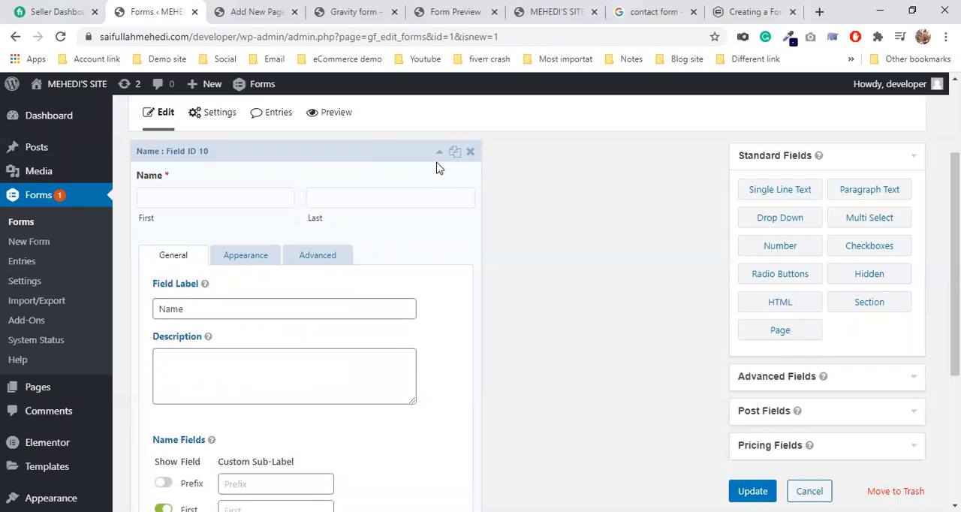
click(322, 154)
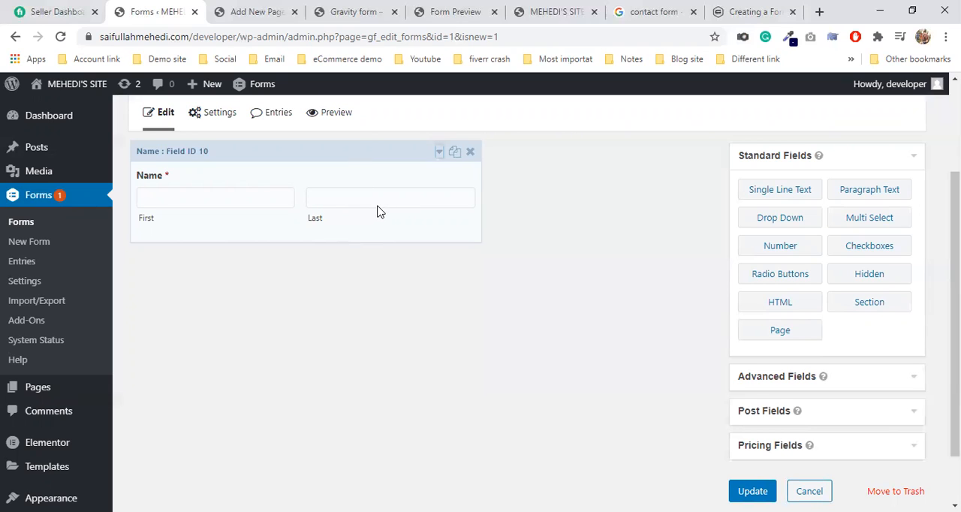
Step: Add an Email field from the advanced fields directly below the Name field, and delete the extra Date field
click(761, 379)
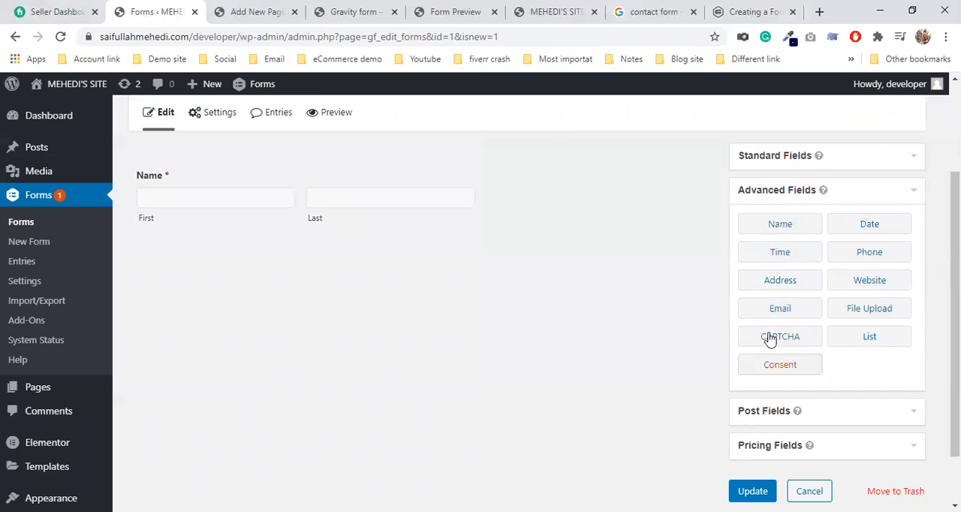
click(873, 227)
drag(791, 311, 341, 280)
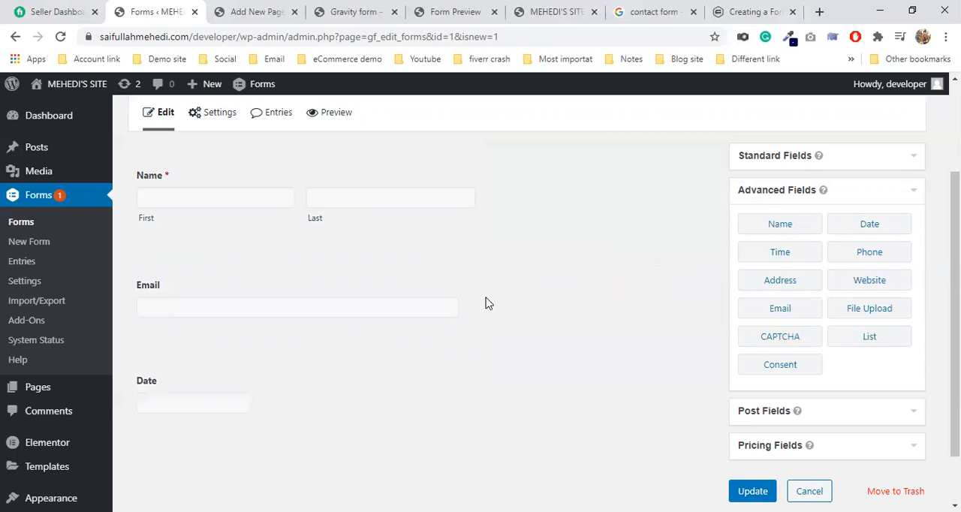
click(471, 357)
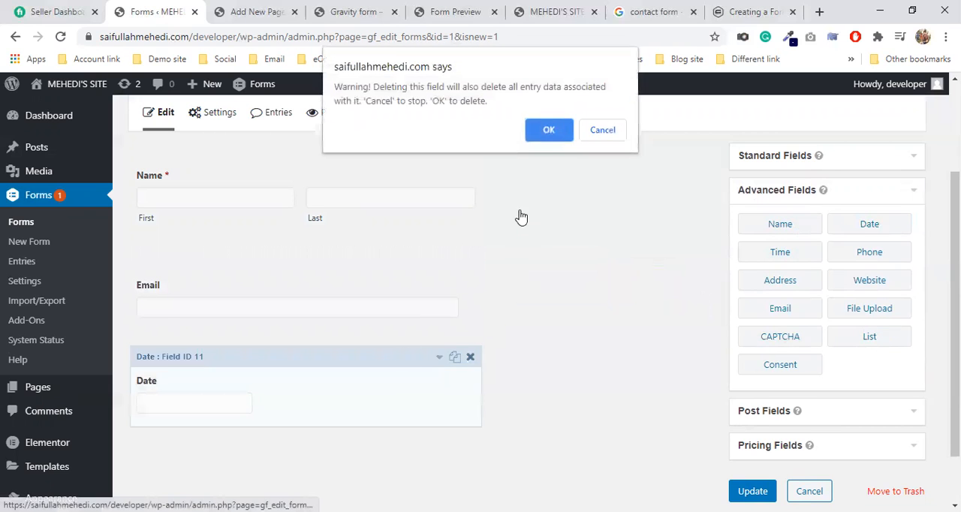
click(548, 131)
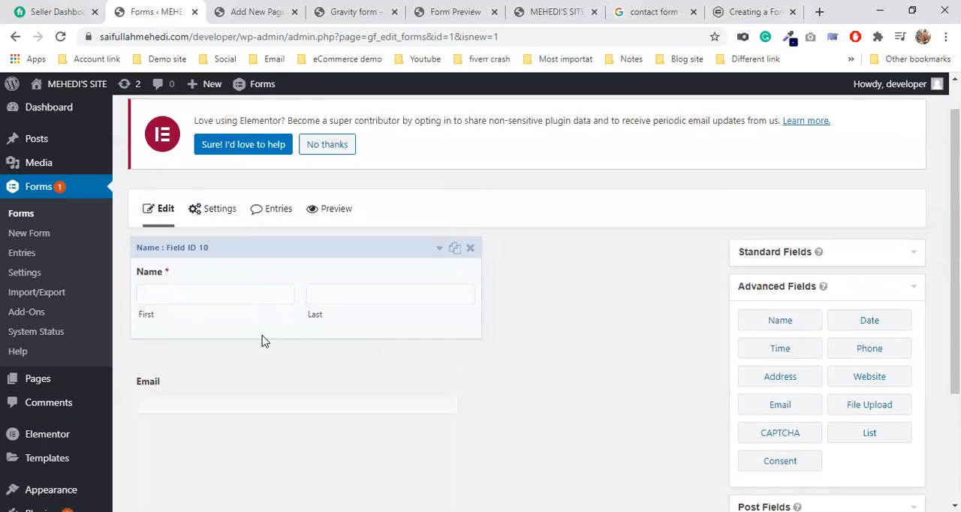
Step: Open the Email field's settings and examine its general options for field label and description
click(262, 375)
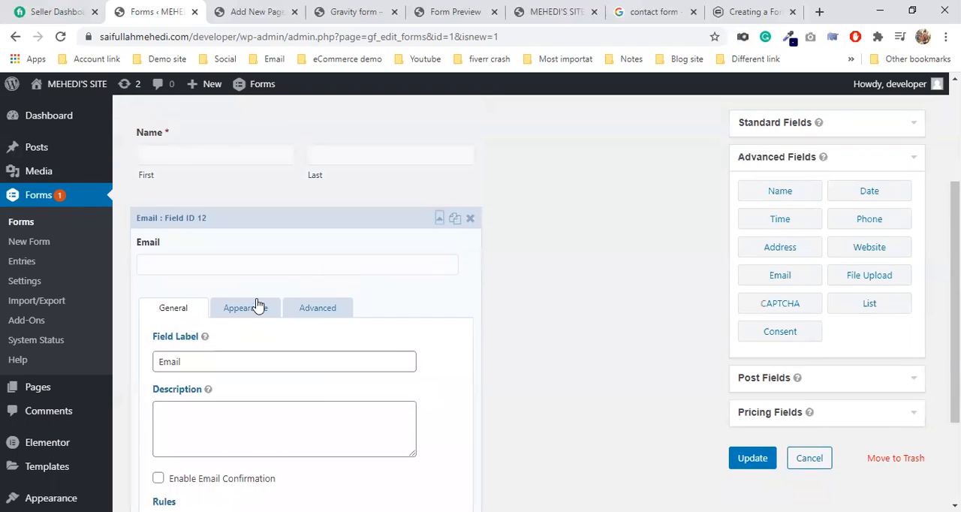
scroll(224, 238, up, 2)
scroll(245, 288, down, 1)
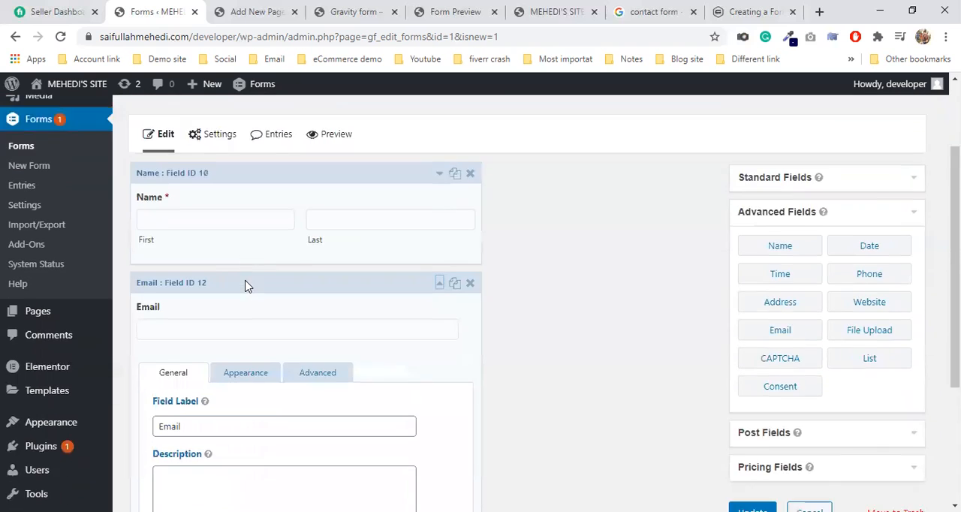
scroll(244, 287, down, 3)
drag(159, 222, 167, 222)
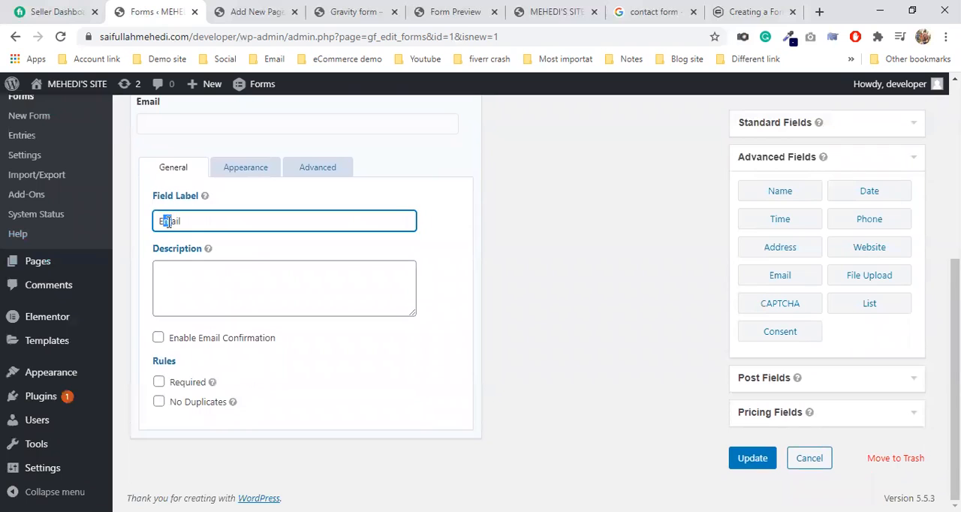
click(269, 314)
Step: Enable email confirmation for the Email field and examine the custom sub-labels for Enter Email and Confirm Email, including their help
click(158, 339)
scroll(328, 379, down, 2)
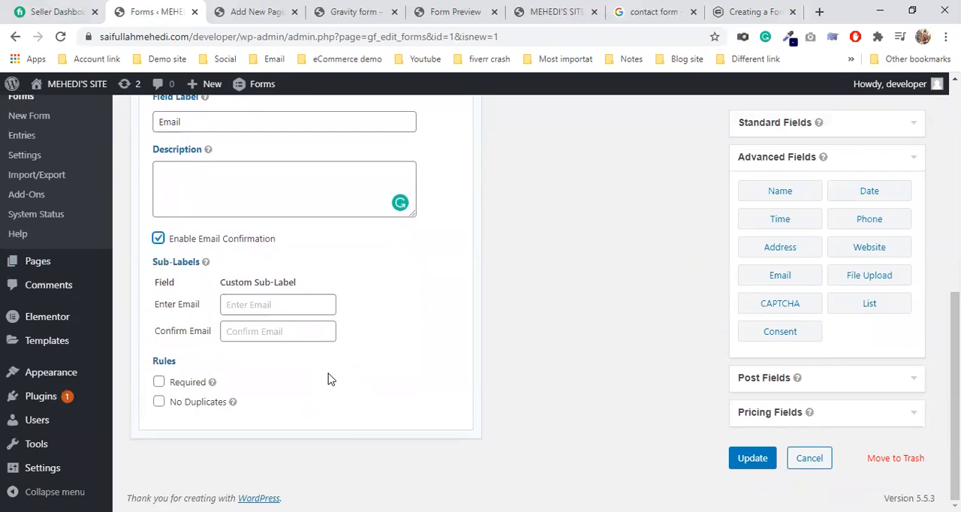
click(251, 308)
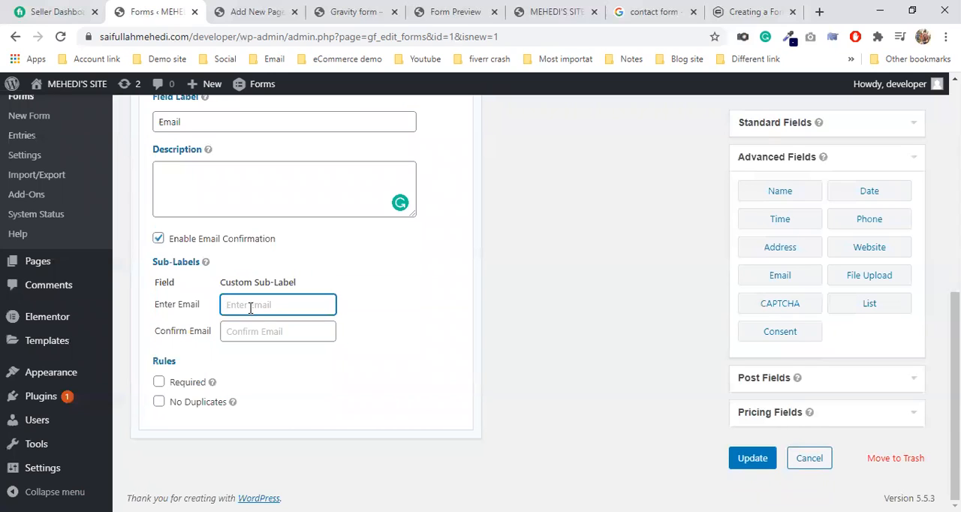
click(249, 334)
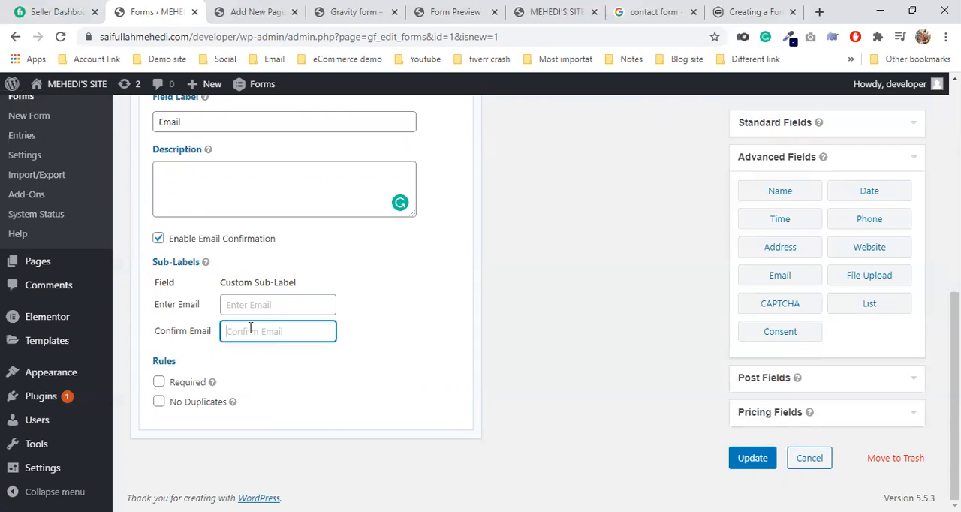
click(234, 307)
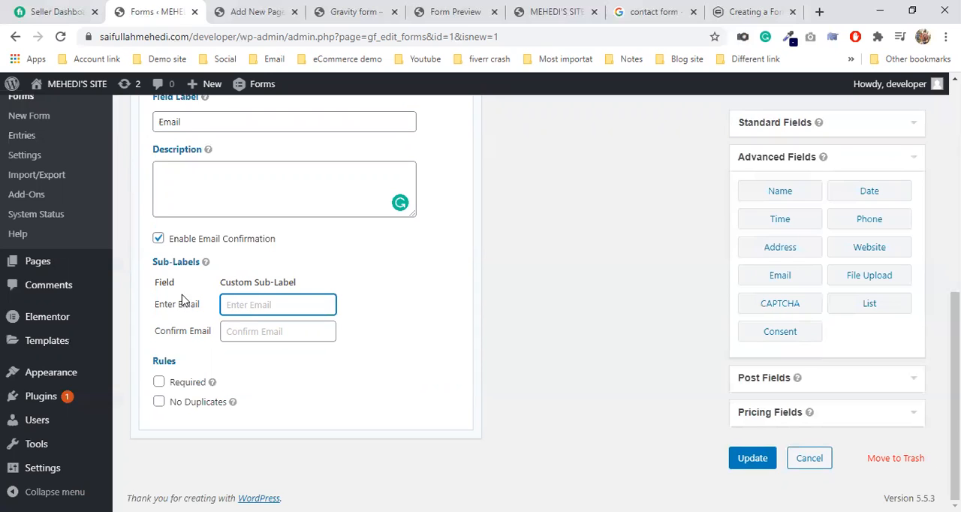
mouse_move(205, 264)
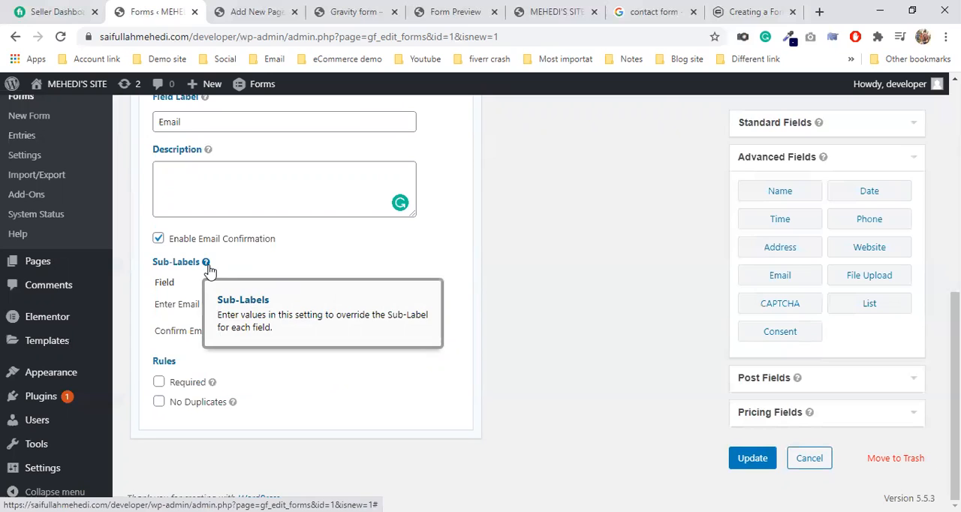
click(219, 312)
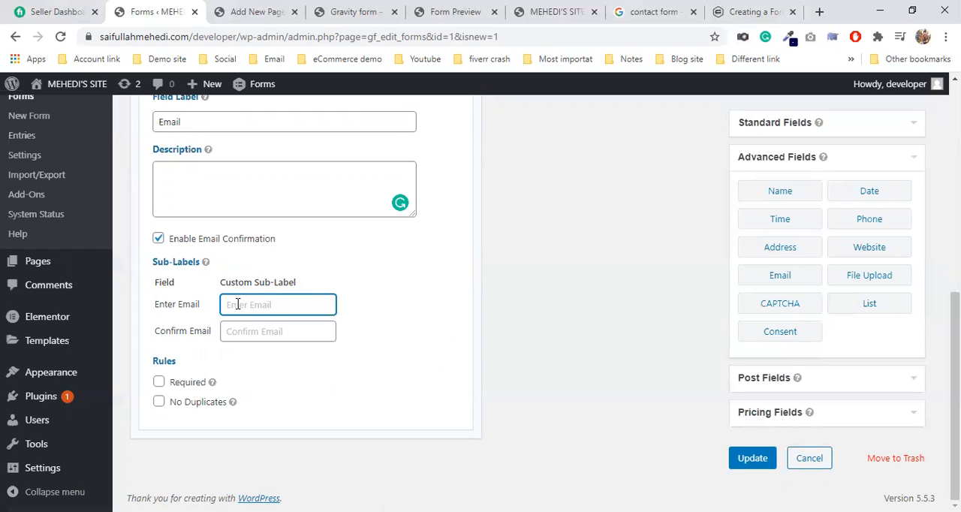
click(226, 333)
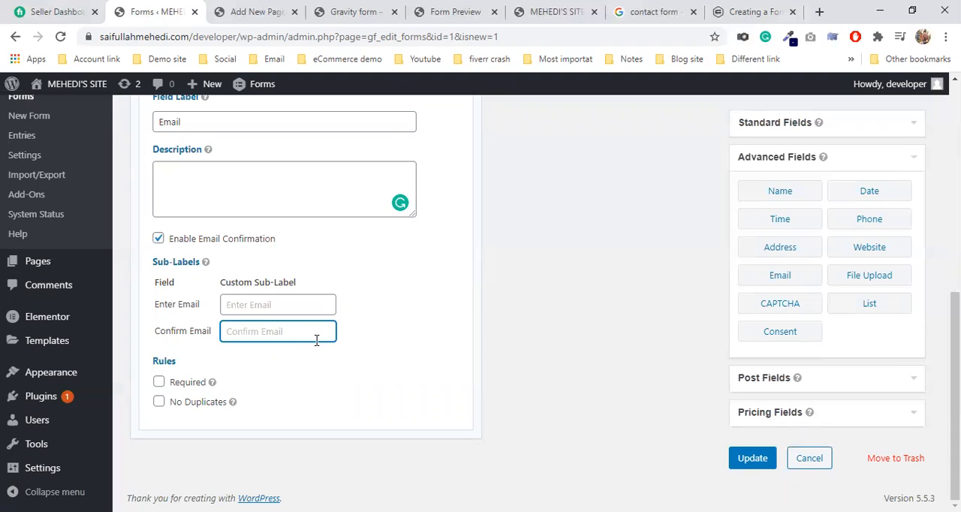
Step: Try "(email)" as the Confirm Email custom sub-label, clear it again and disable email confirmation
scroll(316, 340, up, 2)
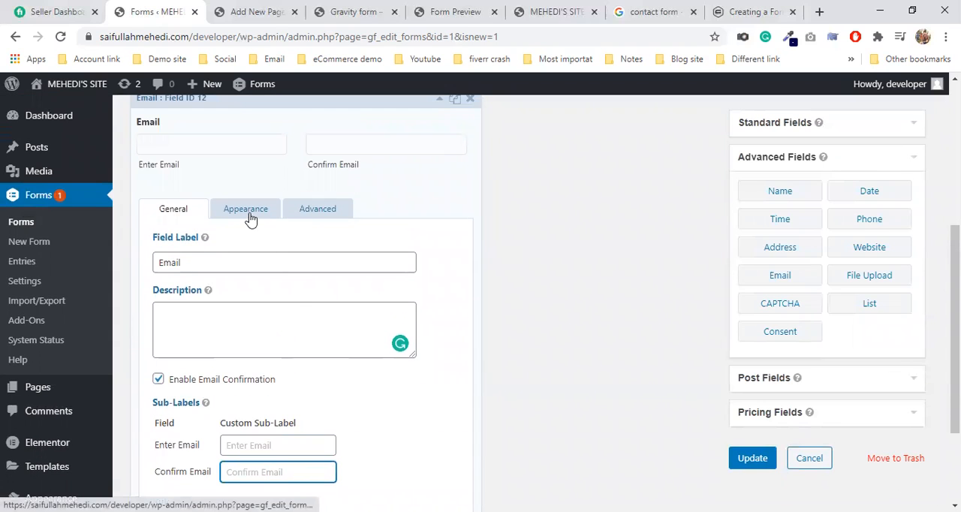
click(251, 217)
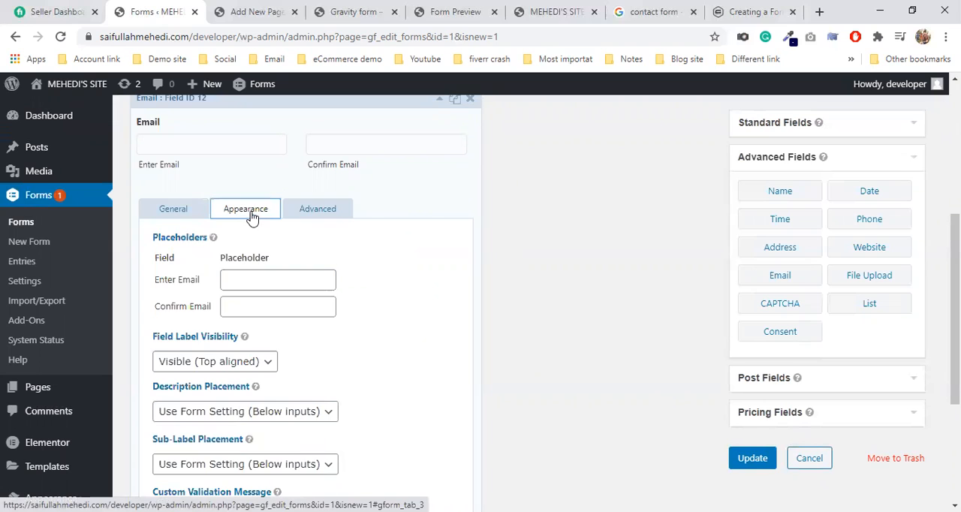
click(192, 217)
scroll(328, 346, down, 2)
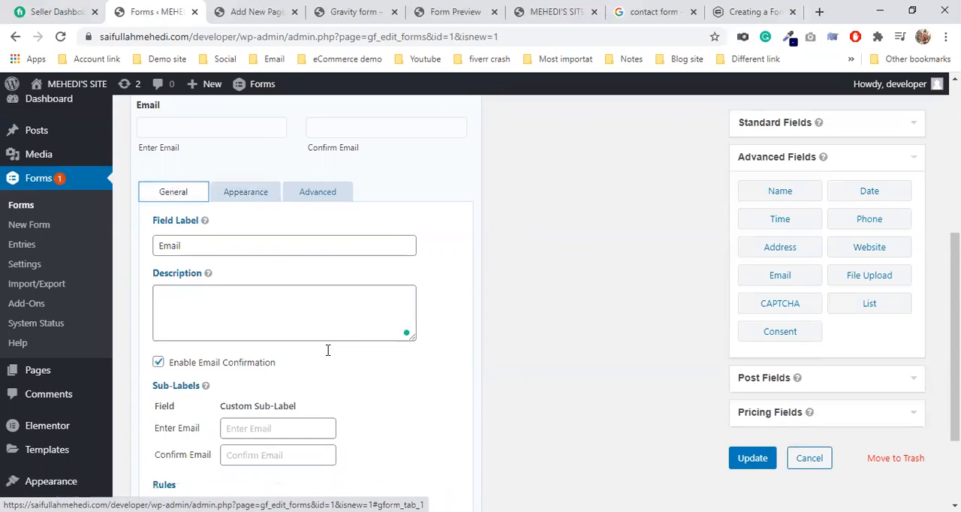
click(263, 332)
text(C)
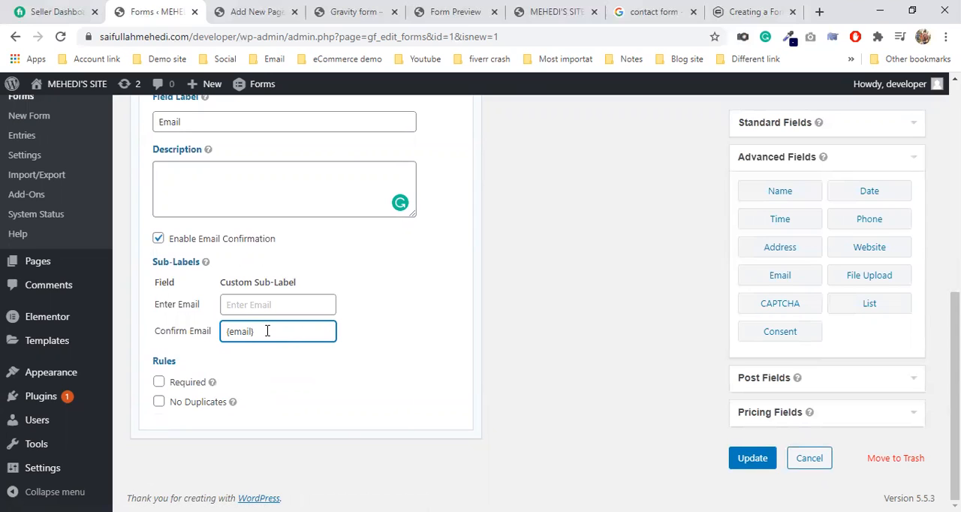
drag(267, 334, 204, 342)
key(BackSpace)
click(156, 240)
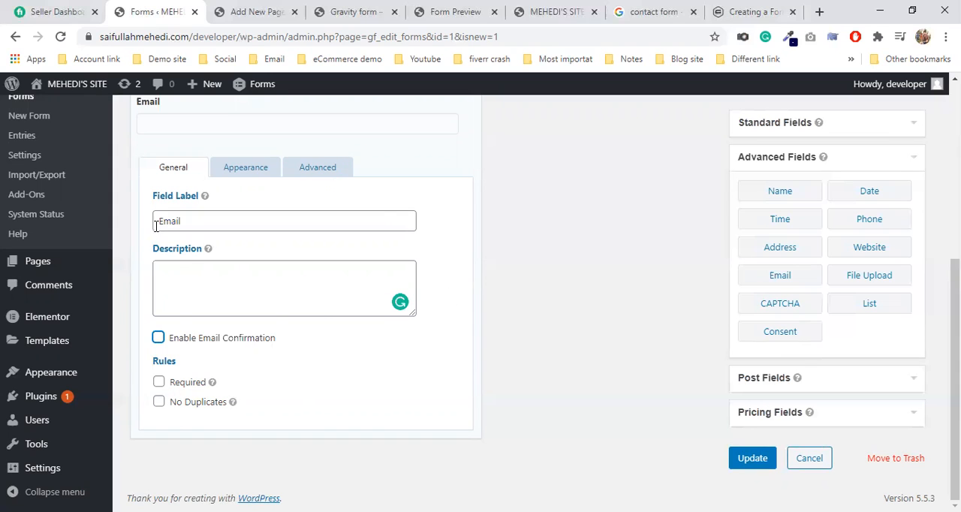
Step: Examine the Email field's advanced settings and its appearance settings for placeholder, label visibility, validation message and field size
click(314, 175)
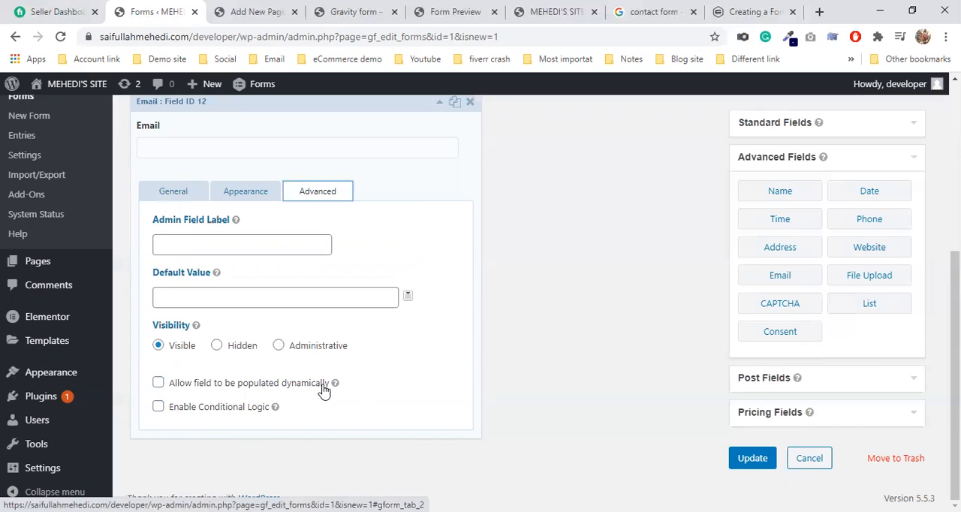
mouse_move(274, 408)
scroll(225, 255, up, 1)
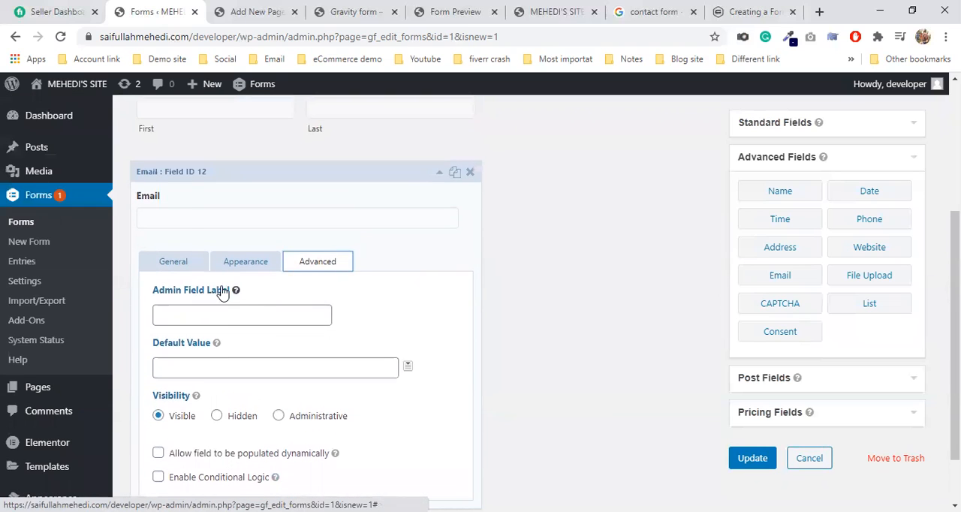
click(222, 263)
scroll(304, 307, down, 2)
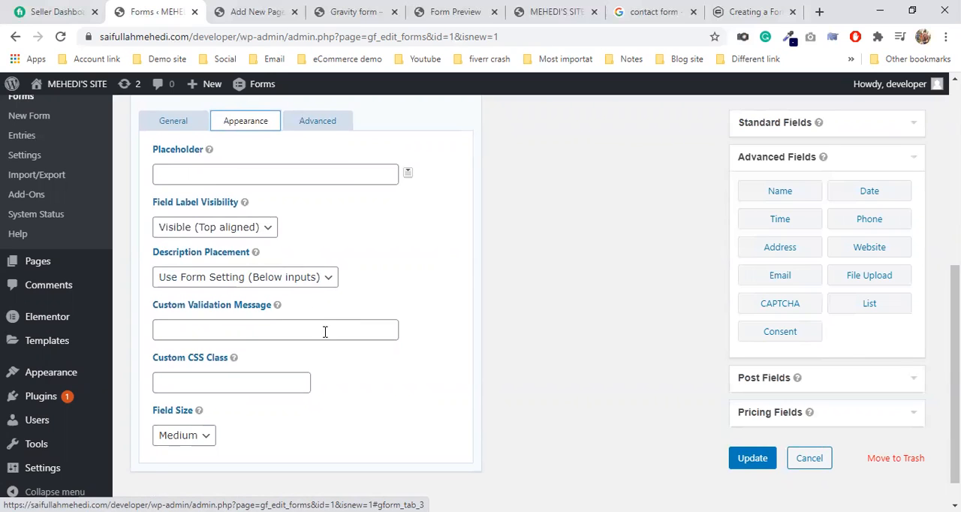
scroll(232, 360, up, 1)
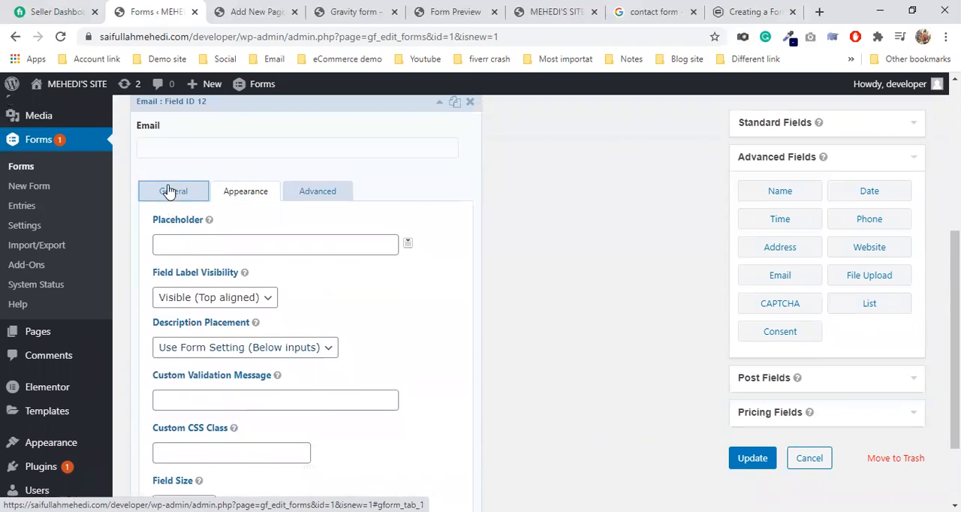
Step: Make the Email field required and collapse its settings
click(170, 191)
click(158, 406)
scroll(319, 323, up, 2)
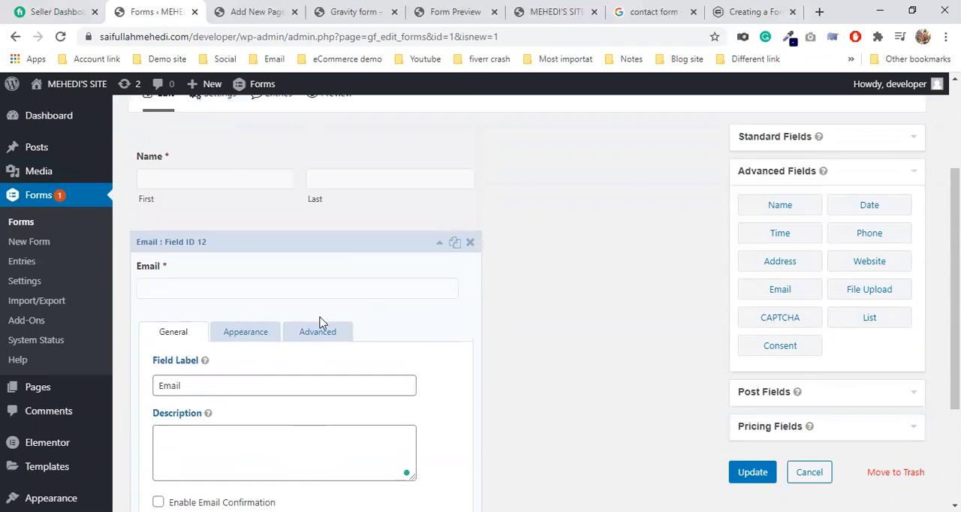
click(343, 253)
Step: Add a Date field from the advanced fields below the Email field and open its general settings
scroll(421, 285, down, 1)
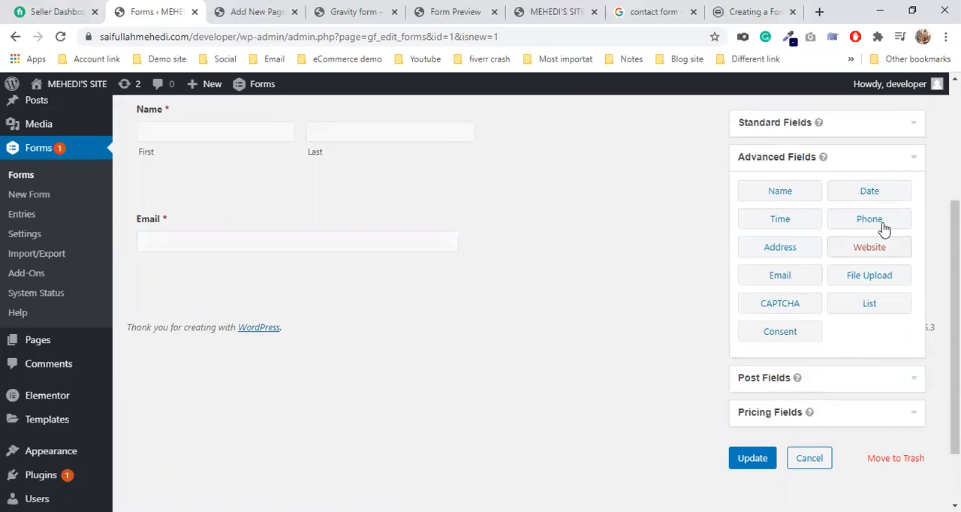
drag(870, 192, 296, 313)
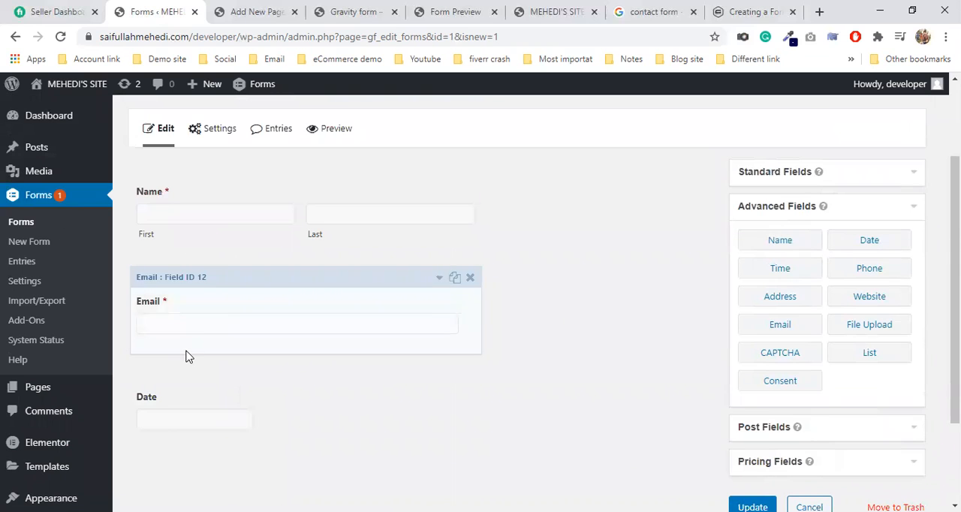
click(163, 420)
scroll(183, 391, down, 2)
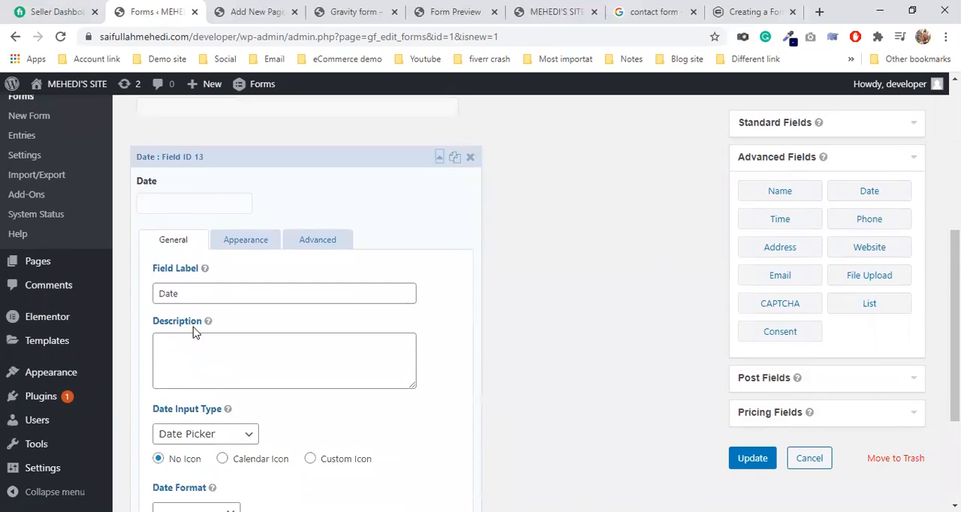
Step: Check the Date field's available input types, keep Date Picker and update the form
scroll(197, 299, down, 2)
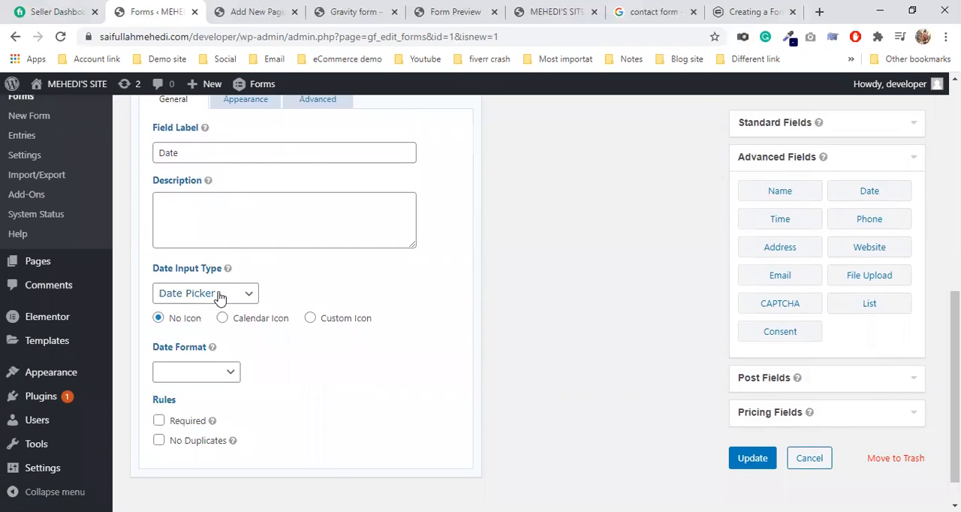
click(218, 295)
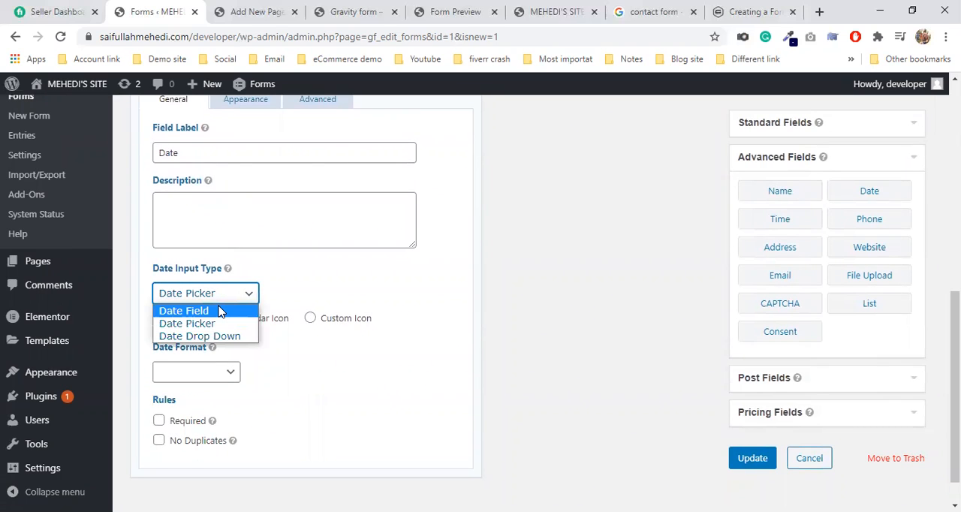
click(383, 308)
click(752, 458)
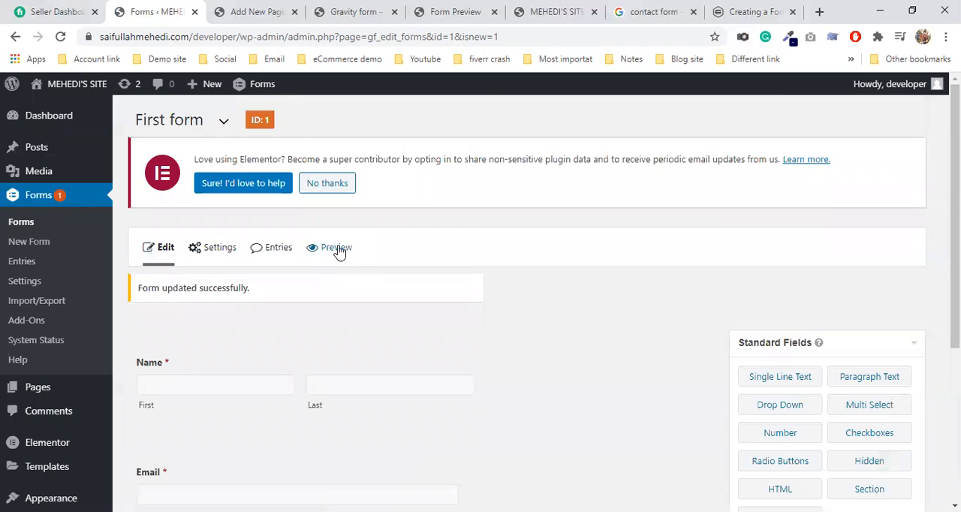
Step: Preview the form and bring up the Date field's calendar
click(334, 248)
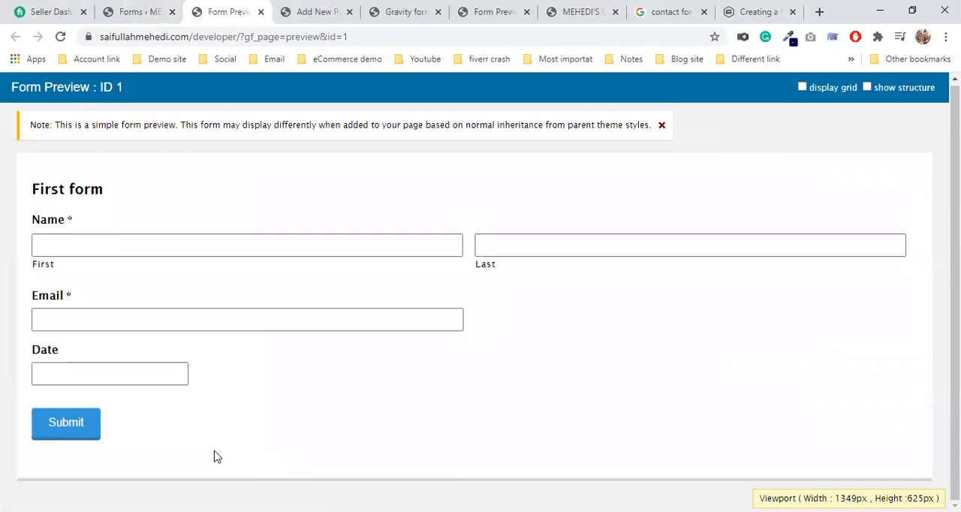
click(126, 372)
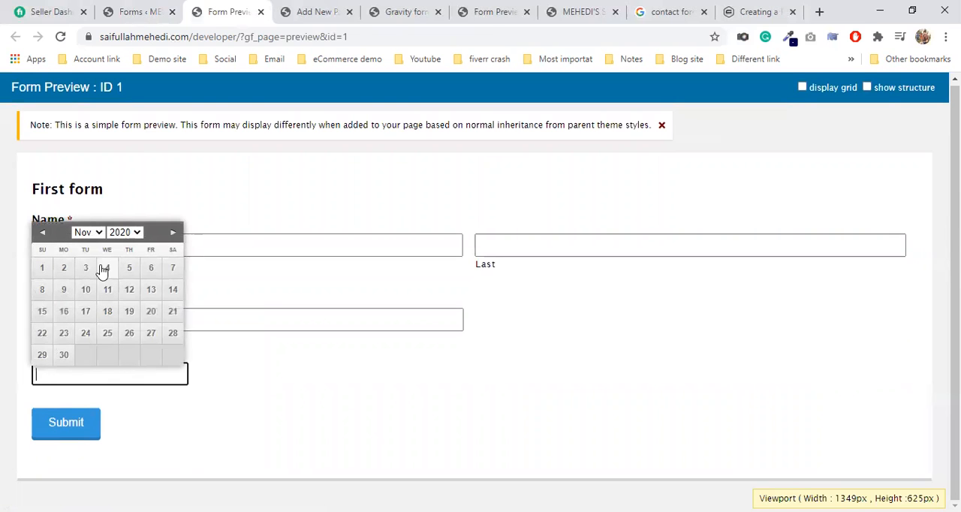
Step: Return to the form editor, change the Date field's input type to Date Field and update the form
click(161, 8)
scroll(247, 391, down, 2)
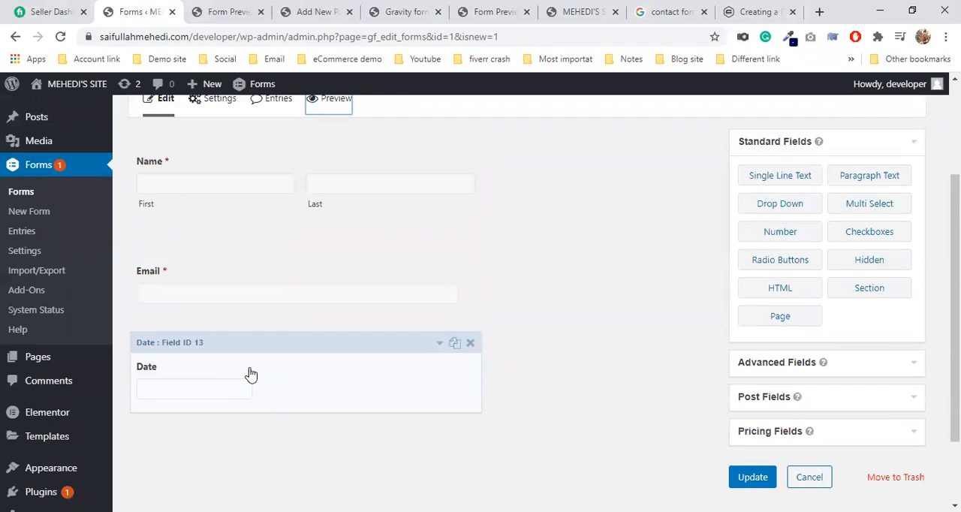
click(250, 367)
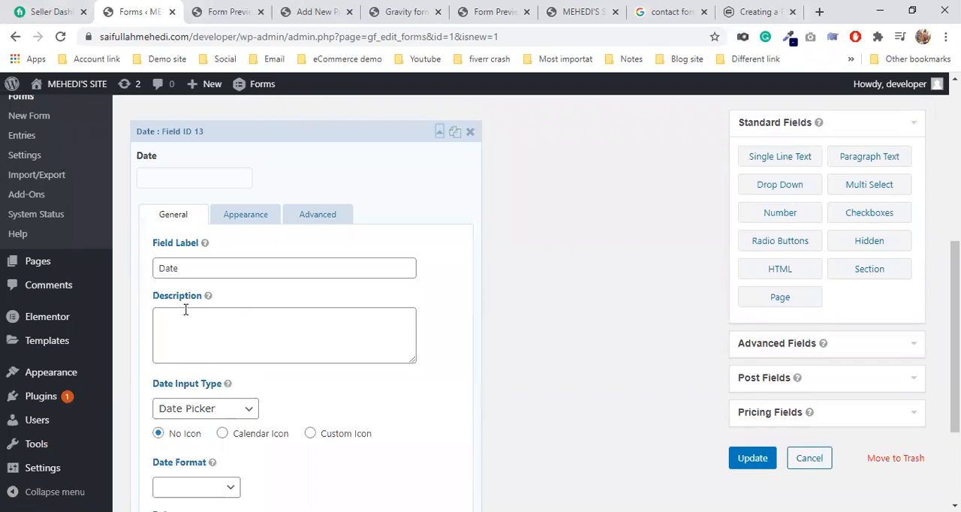
click(196, 270)
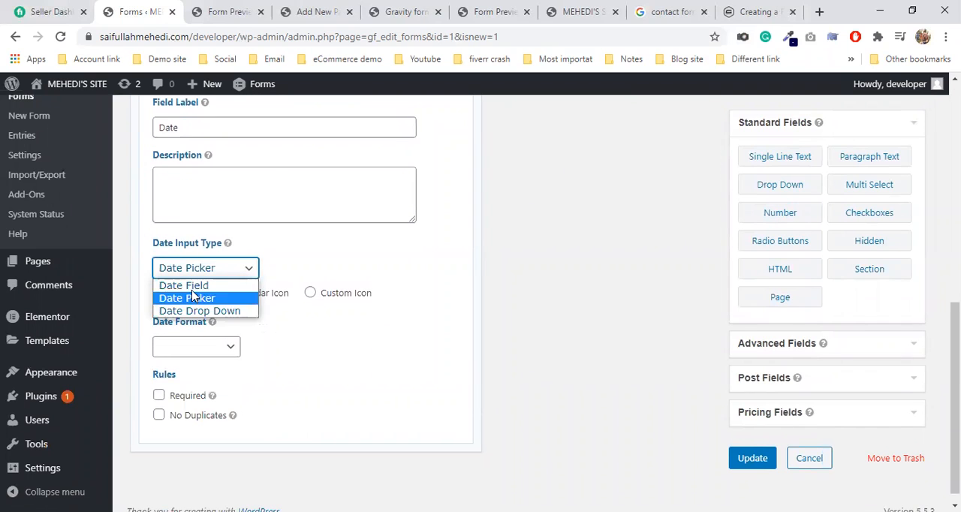
click(191, 288)
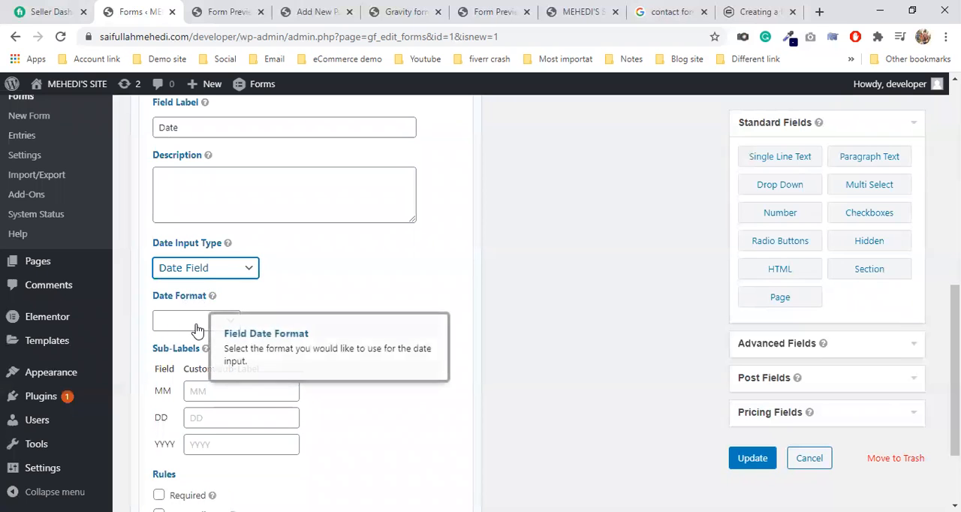
click(752, 458)
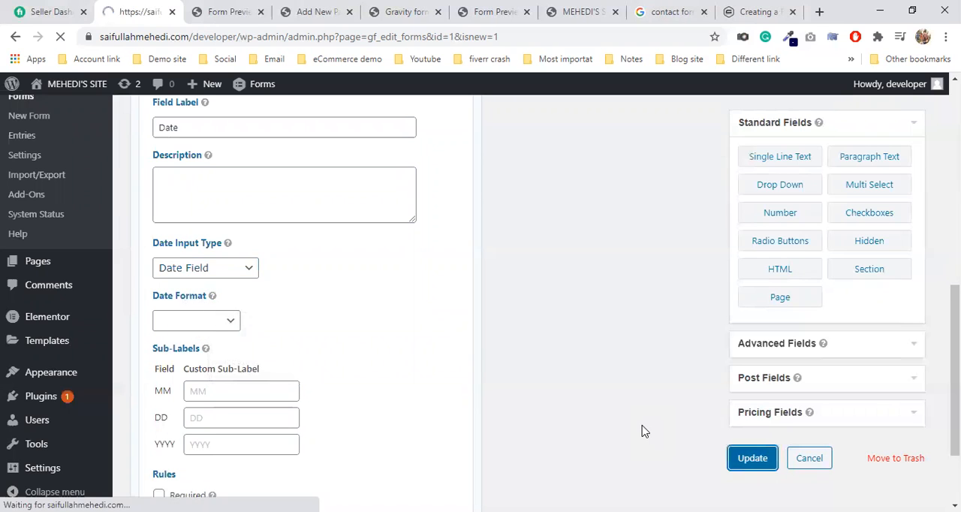
Step: Reload the form preview and try the Date field's month, day and year boxes
click(222, 11)
click(62, 43)
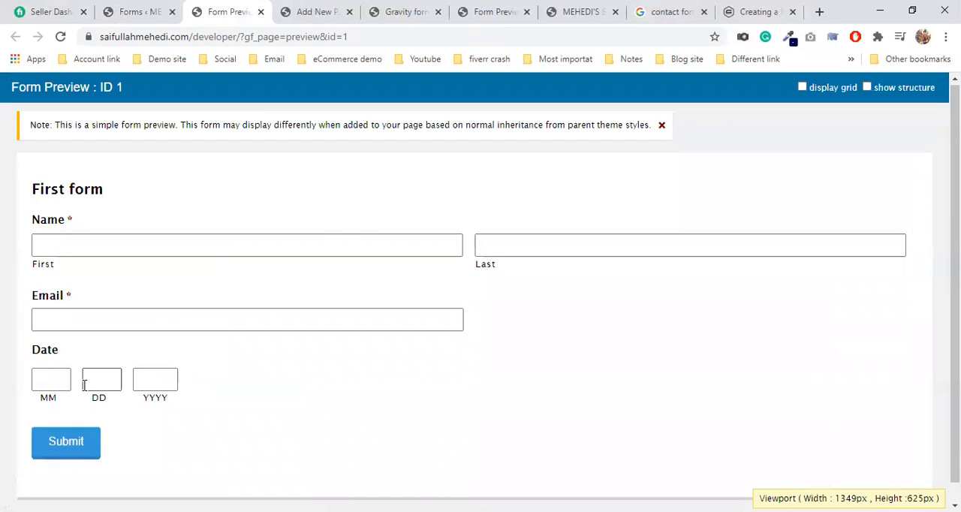
click(55, 379)
click(113, 387)
click(150, 381)
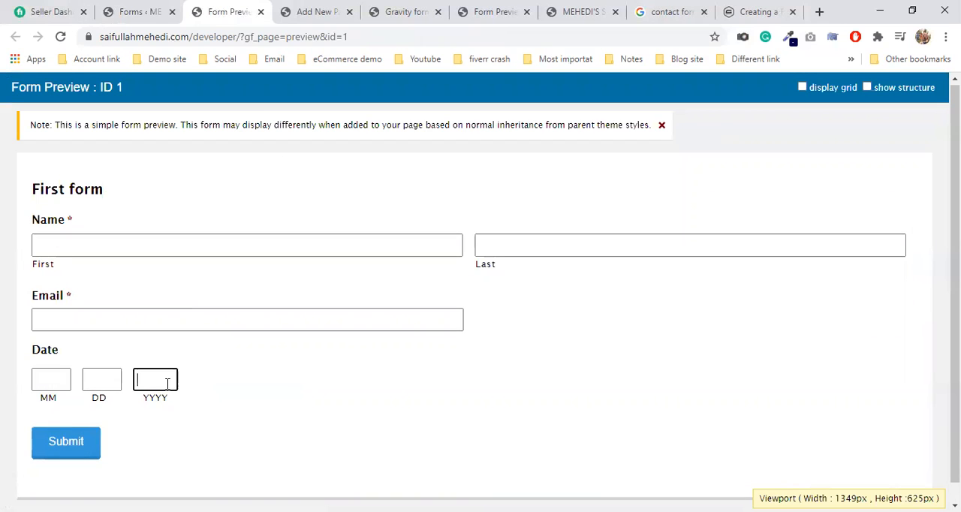
Step: Reopen the Date field's general settings in the form editor and examine its date format options
click(139, 12)
scroll(348, 361, down, 1)
scroll(347, 361, down, 2)
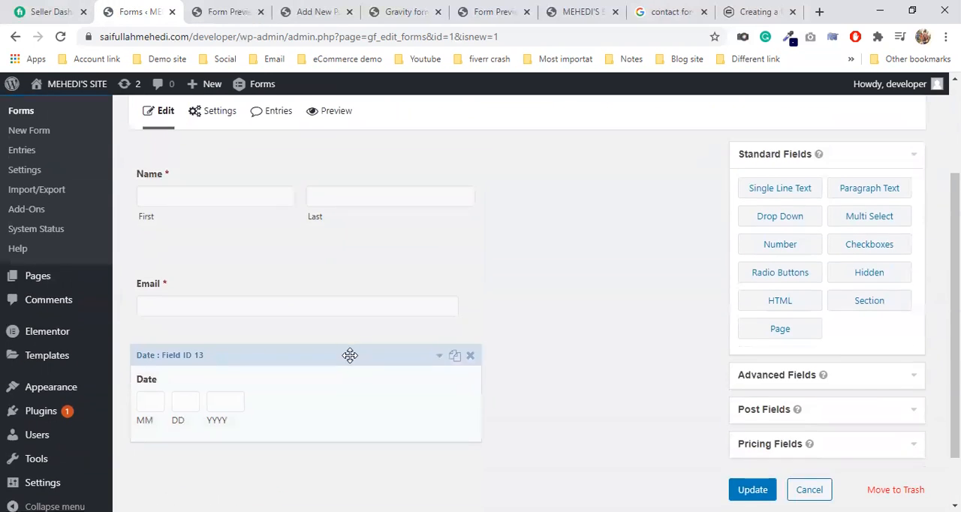
click(307, 353)
scroll(316, 349, down, 5)
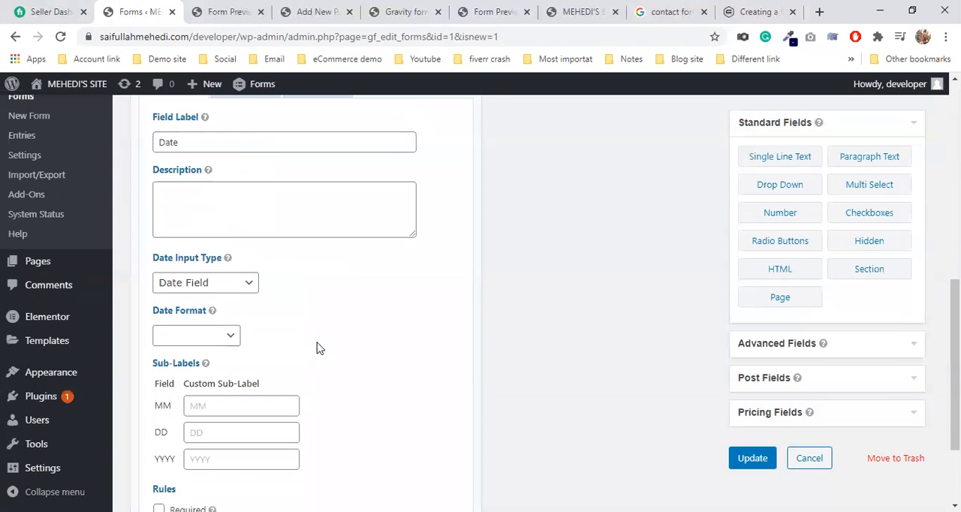
click(289, 289)
click(225, 334)
click(219, 336)
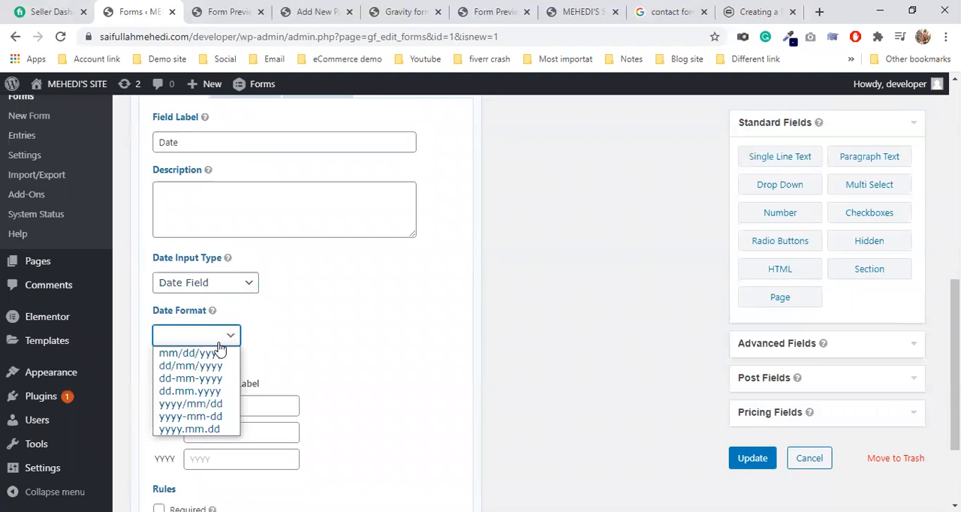
Step: Set the Date field's input type to Date Picker and choose Custom Icon for it, leaving the image path empty
click(201, 283)
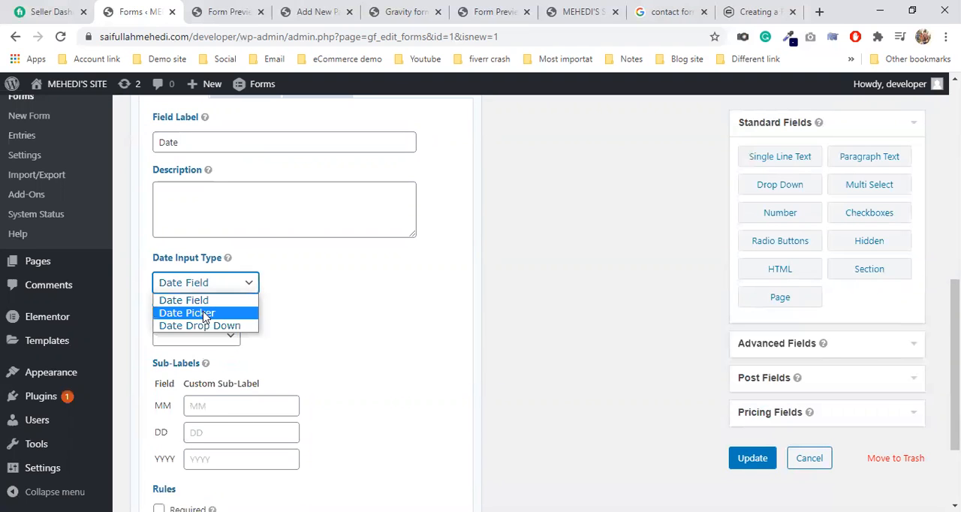
click(204, 316)
click(193, 364)
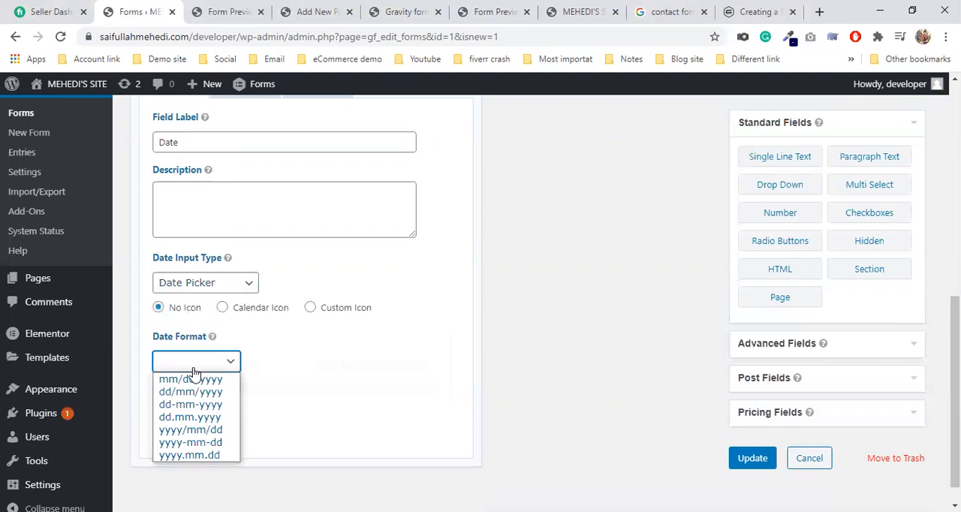
click(237, 314)
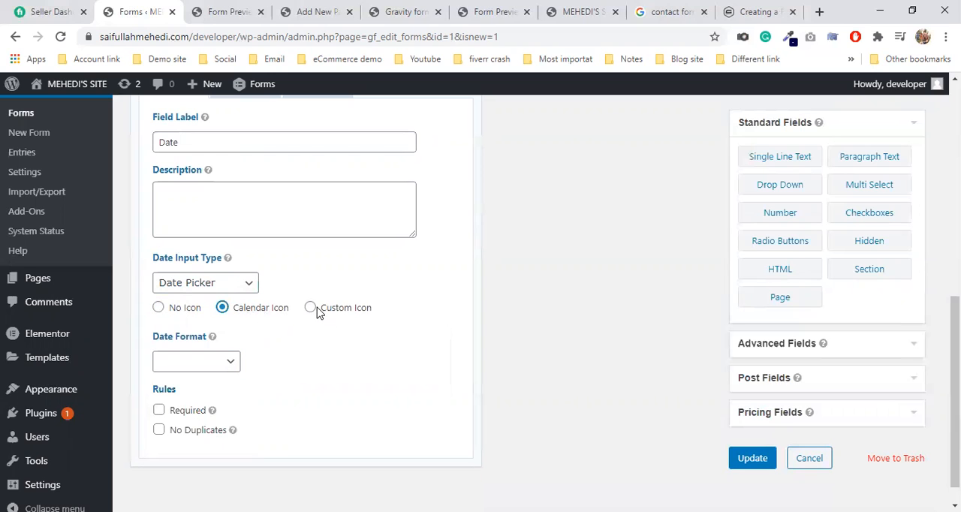
click(310, 308)
click(230, 334)
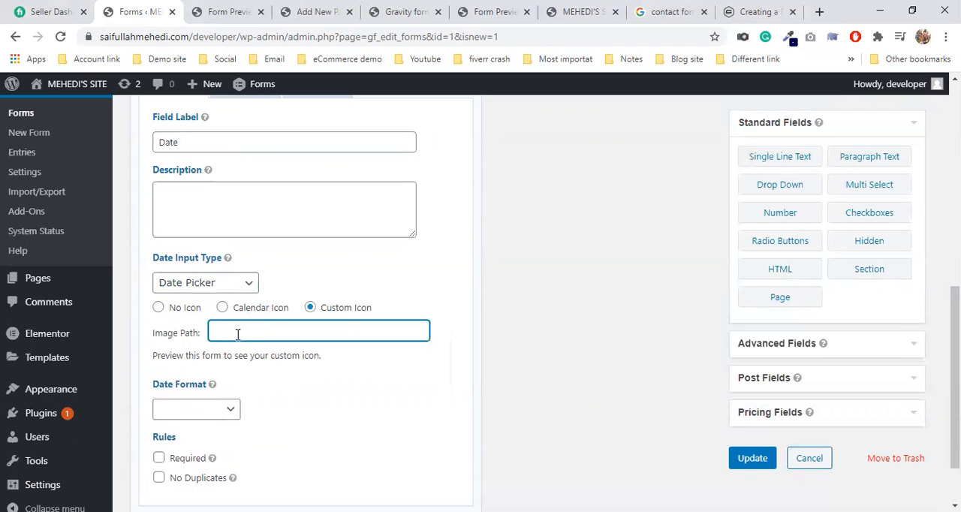
Step: Examine where the Media Library is found for the custom icon's image path and review the date format options
scroll(250, 332, up, 2)
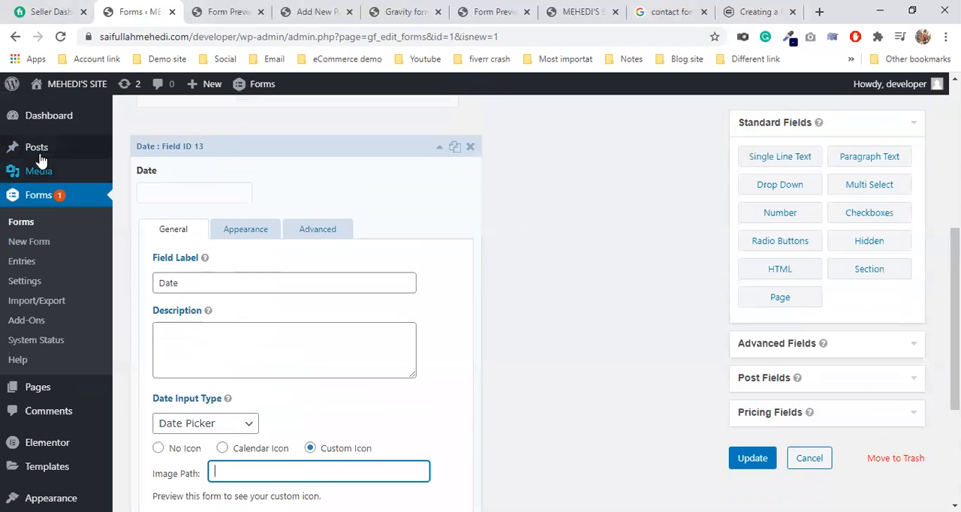
scroll(278, 355, down, 3)
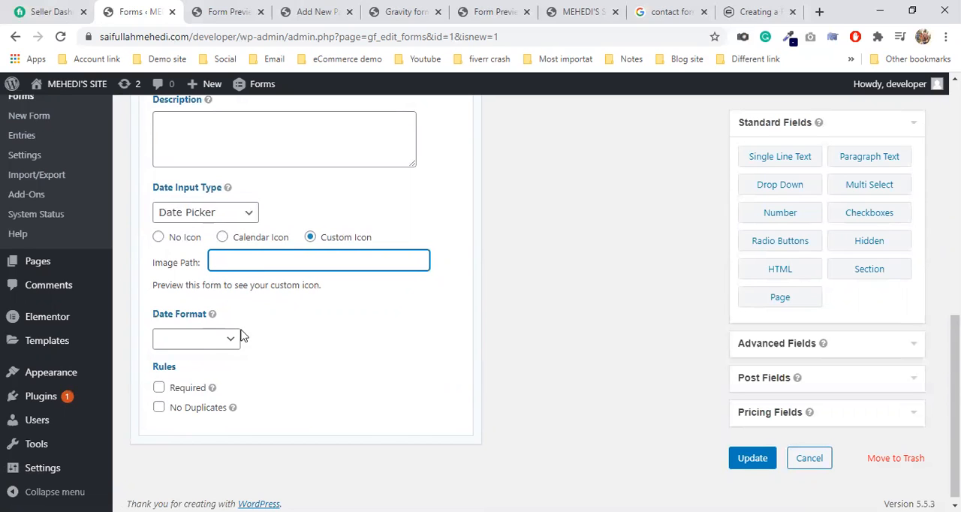
scroll(22, 191, up, 4)
mouse_move(30, 175)
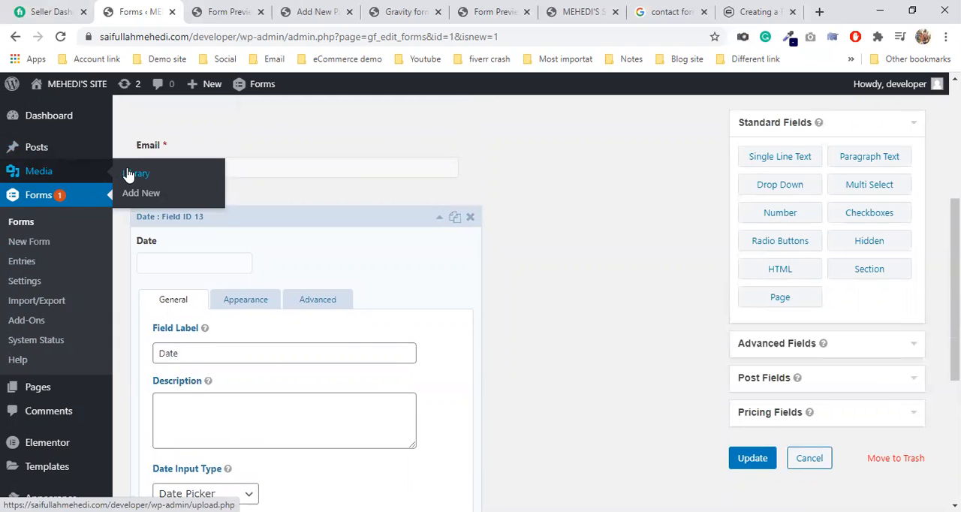
scroll(383, 353, down, 4)
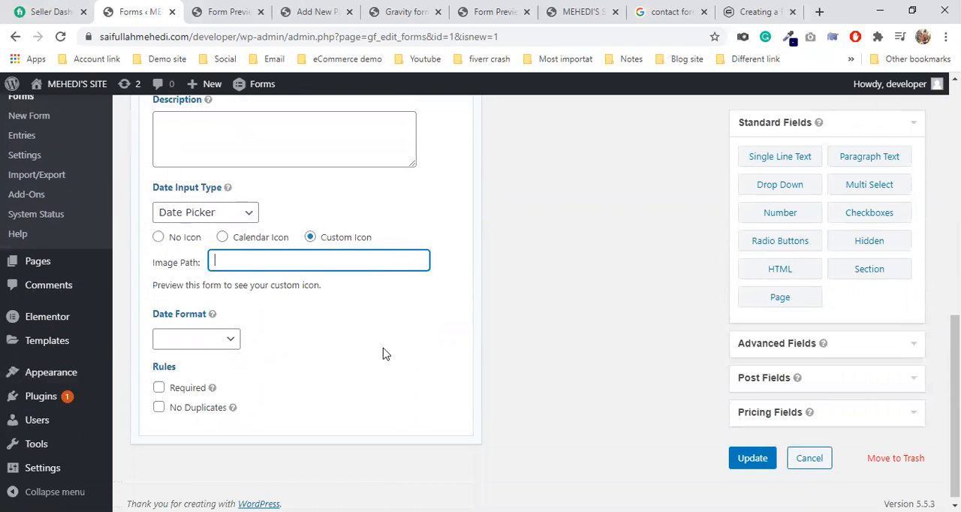
click(193, 339)
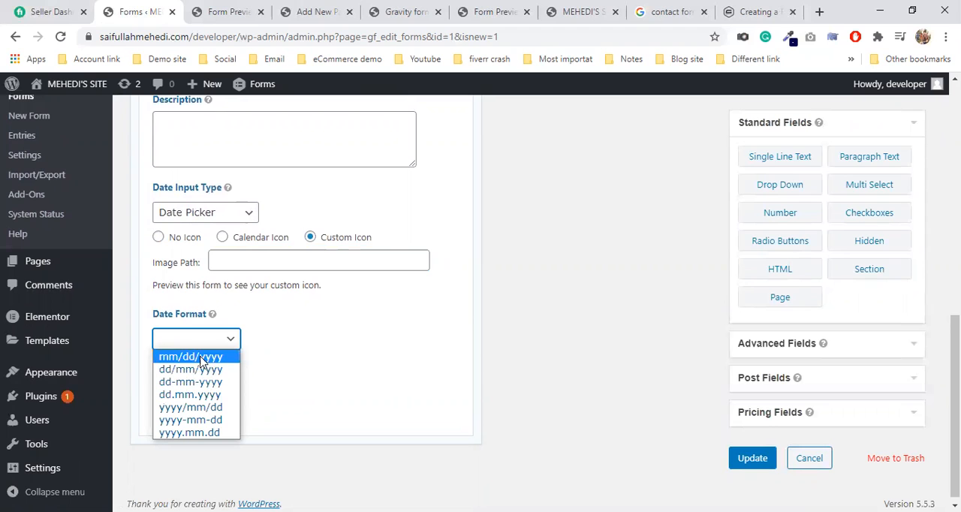
click(321, 344)
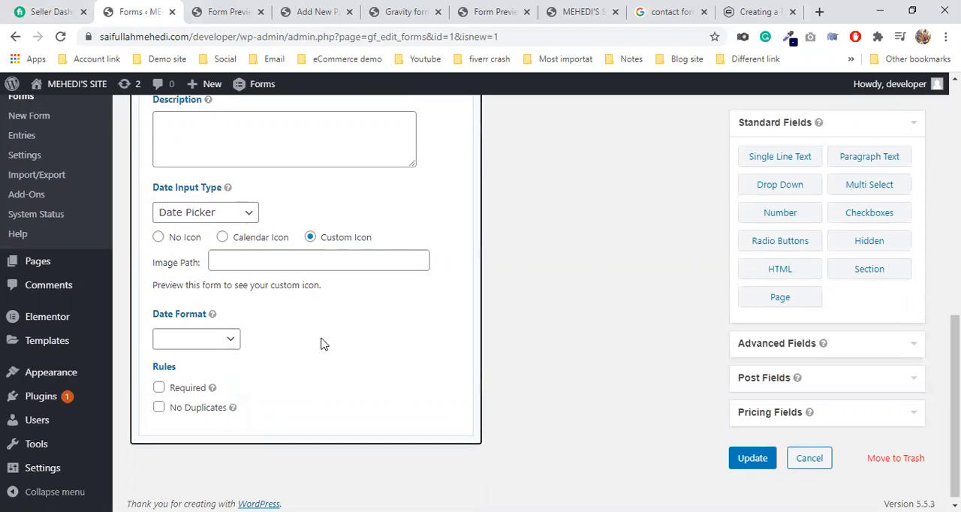
Step: Examine the Date field's appearance and advanced settings and collapse the field
scroll(235, 263, up, 2)
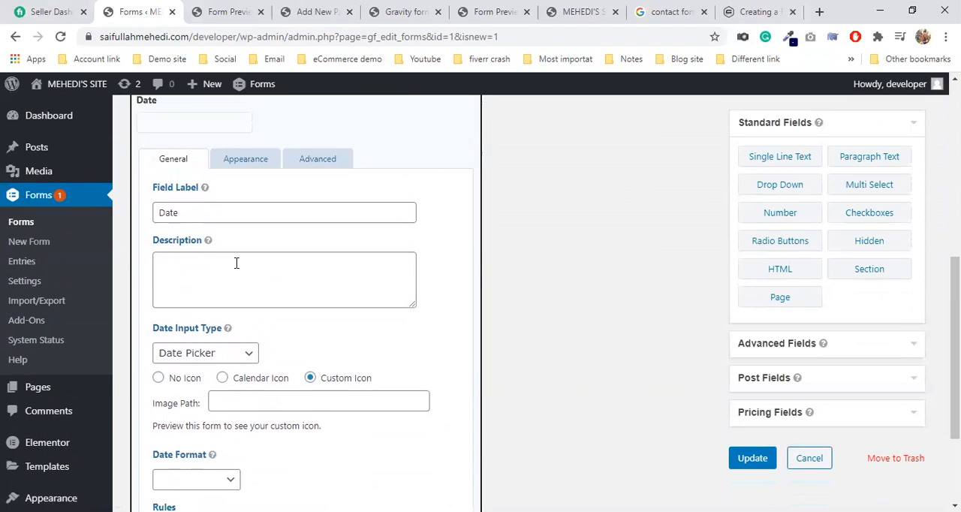
click(249, 172)
click(190, 213)
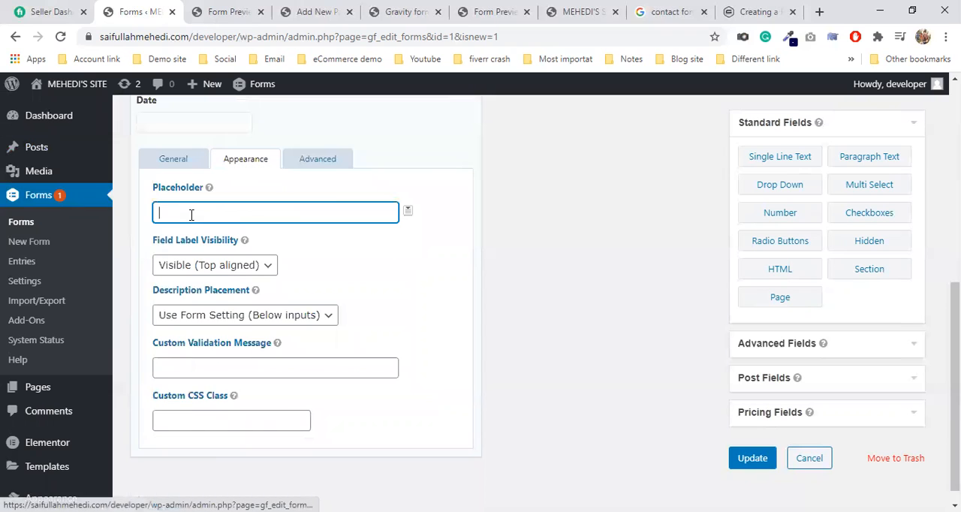
click(312, 161)
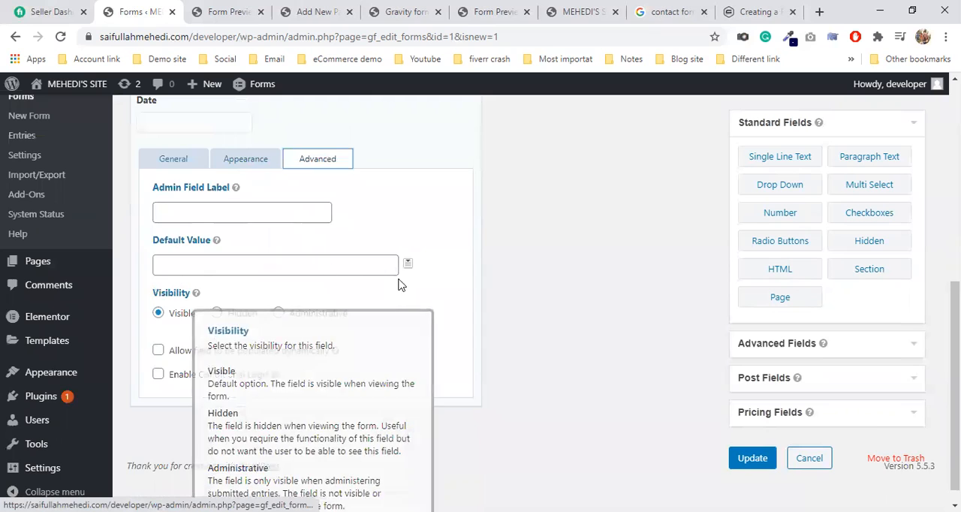
scroll(398, 313, up, 2)
click(242, 268)
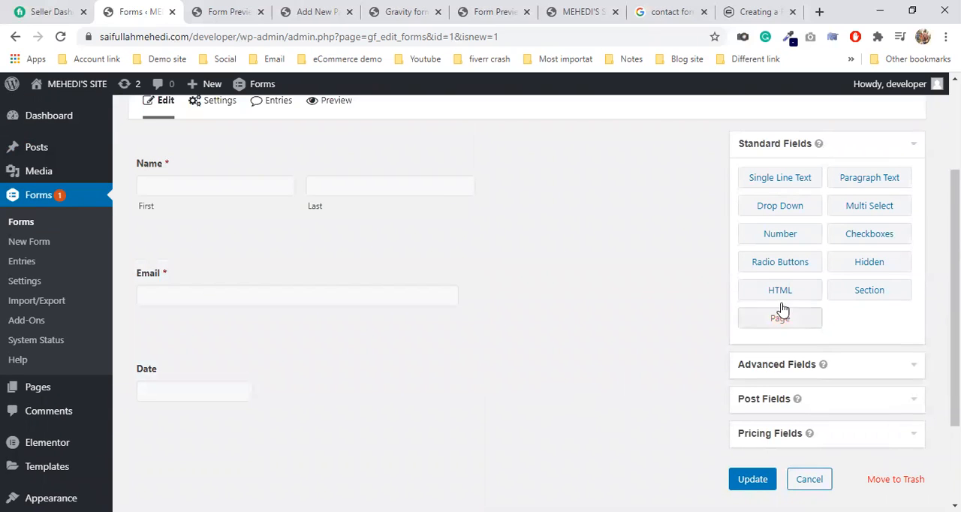
Step: Add a Time field from the advanced fields below the Date field
scroll(862, 286, down, 1)
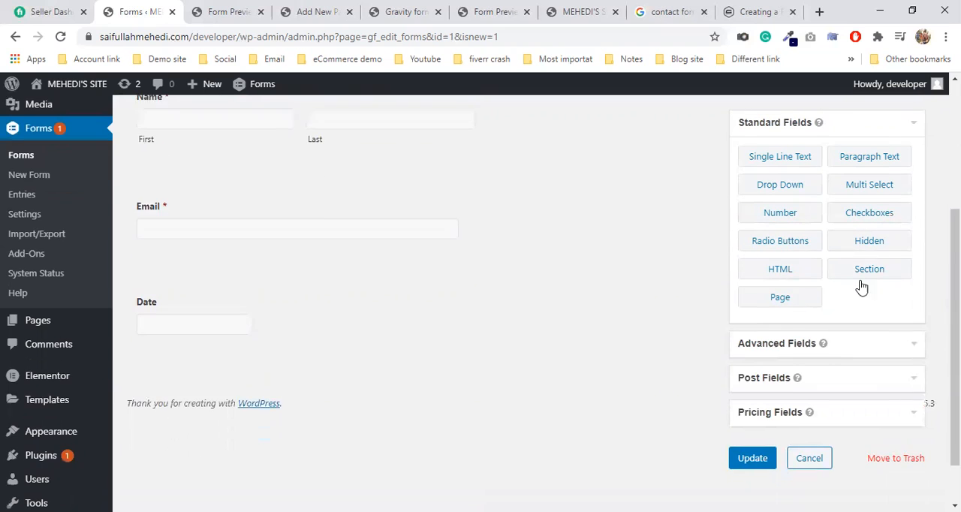
click(823, 347)
scroll(563, 266, up, 1)
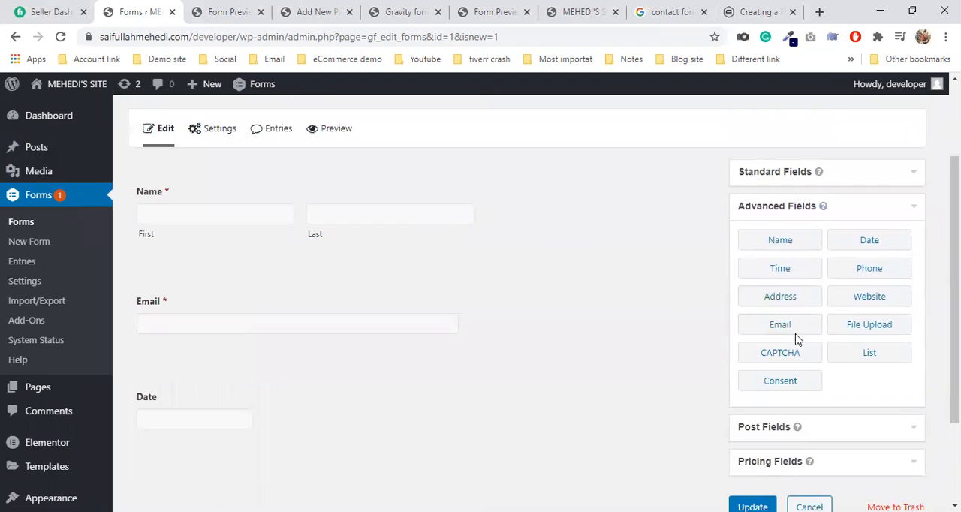
drag(812, 278, 380, 410)
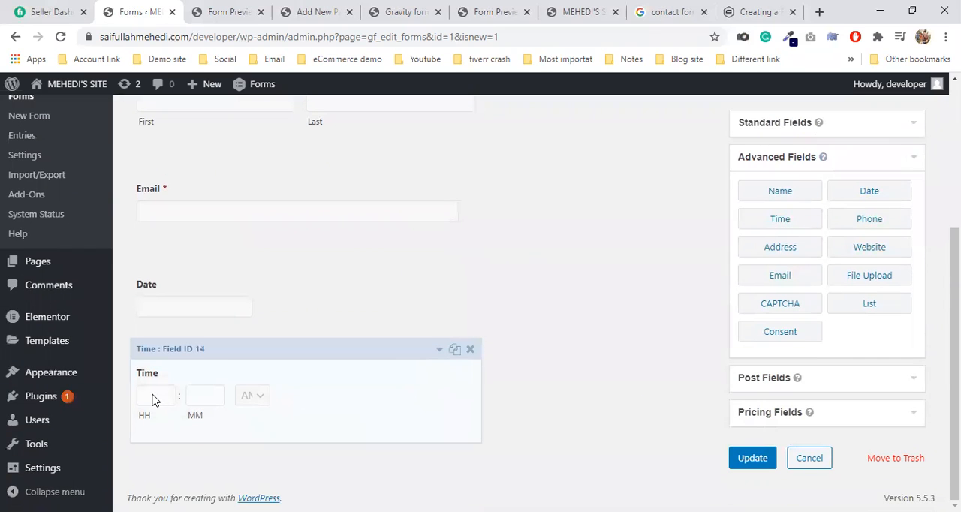
Step: Open the Time field's general settings, switch its time format to 24 hour and return it to 12 hour
click(153, 396)
click(156, 397)
click(201, 385)
scroll(206, 371, down, 5)
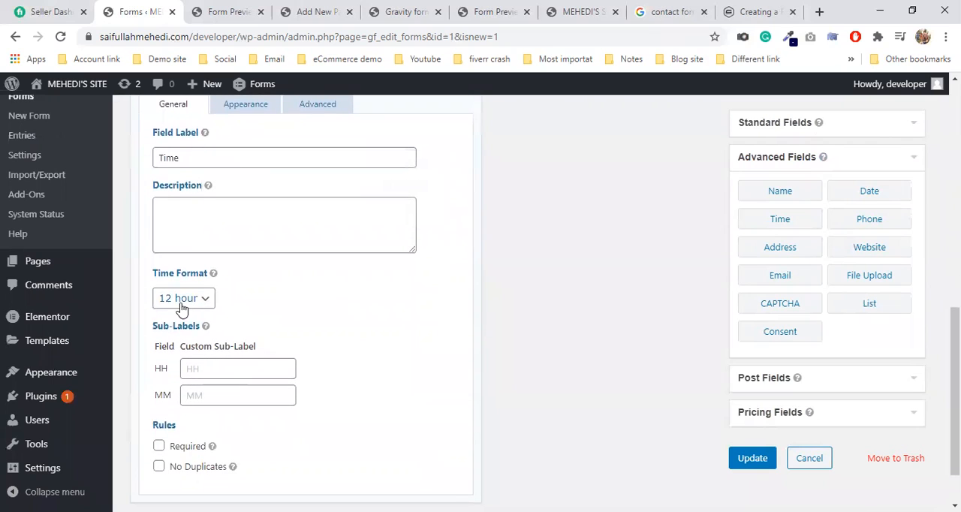
click(180, 304)
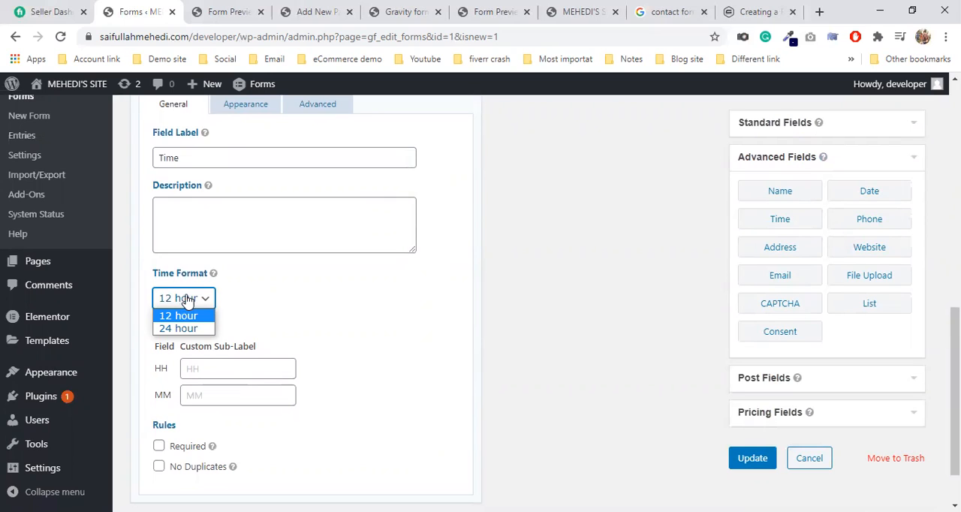
click(186, 328)
click(184, 301)
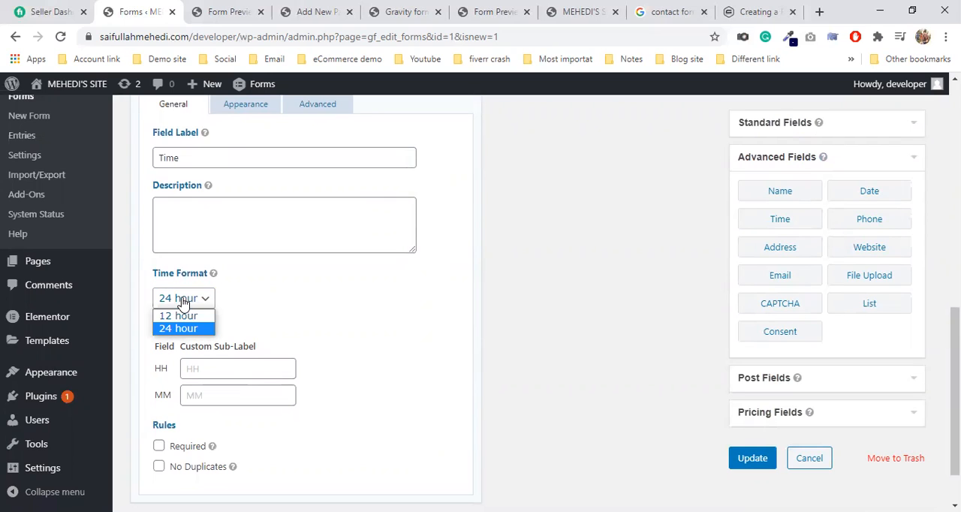
click(183, 315)
scroll(230, 396, down, 1)
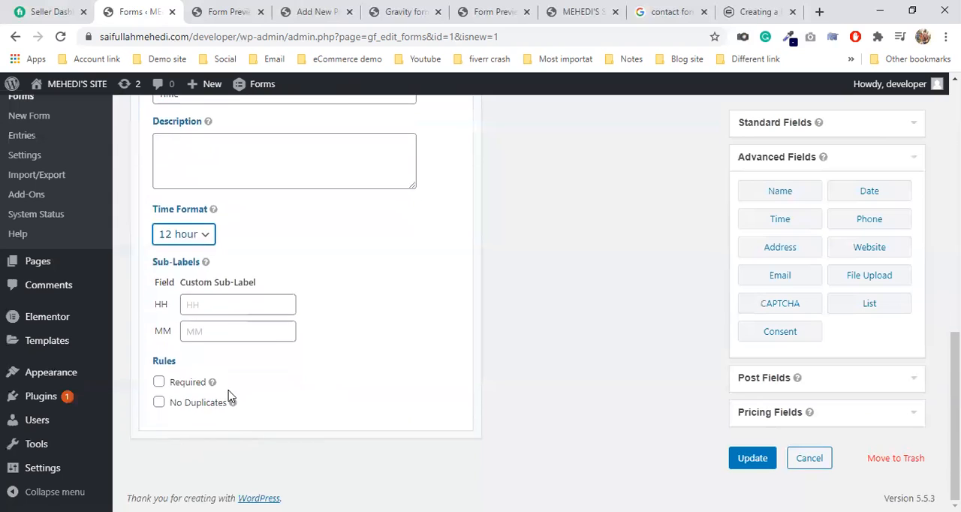
Step: Examine the Time field's appearance and advanced settings and collapse the field
scroll(240, 291, up, 4)
click(241, 337)
click(245, 321)
scroll(241, 328, down, 2)
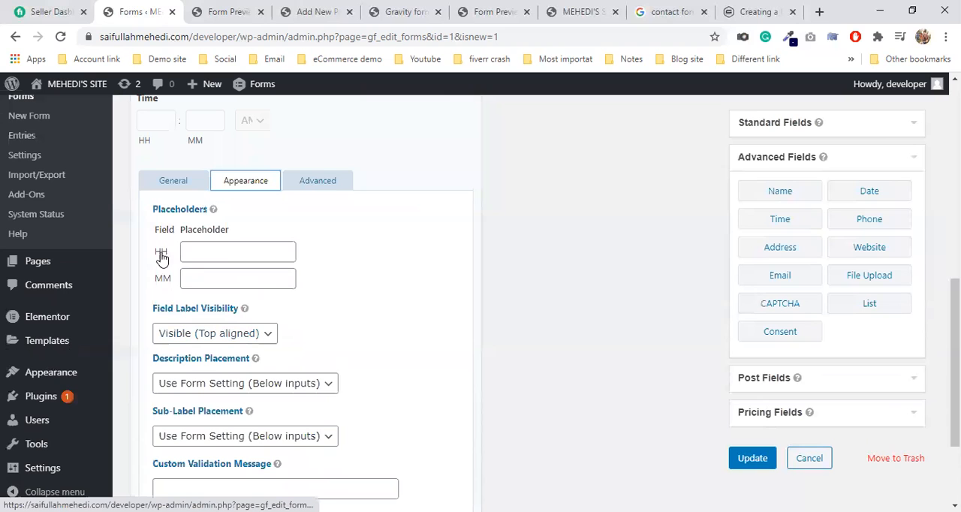
scroll(233, 351, down, 2)
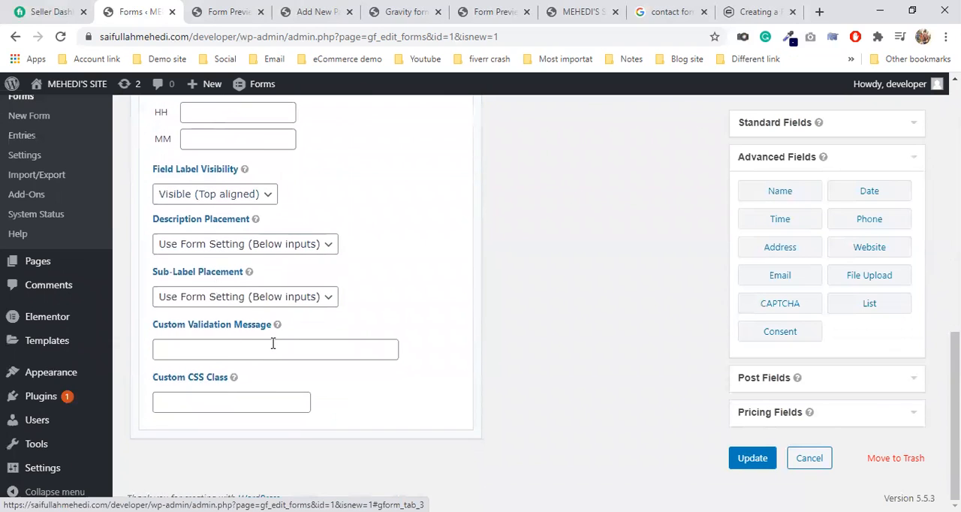
scroll(272, 343, up, 4)
click(324, 329)
scroll(325, 331, down, 2)
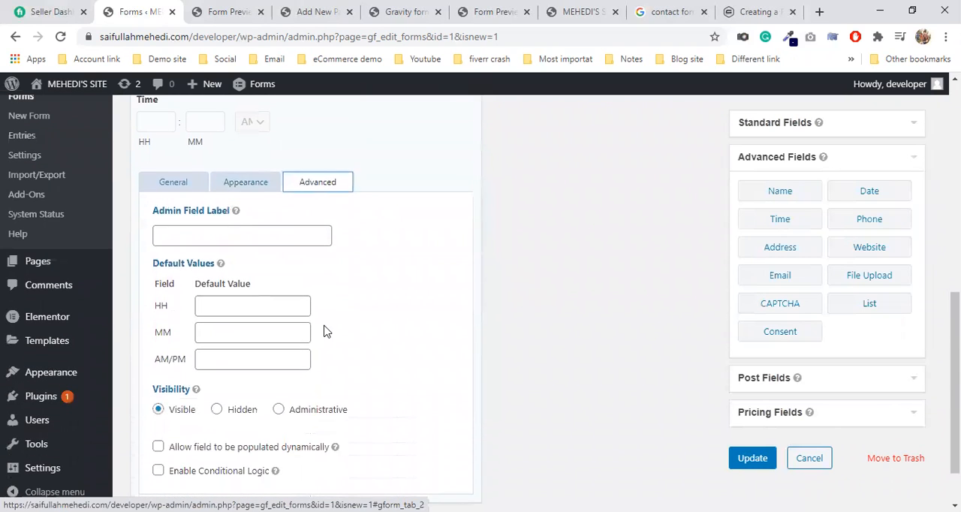
scroll(335, 332, up, 2)
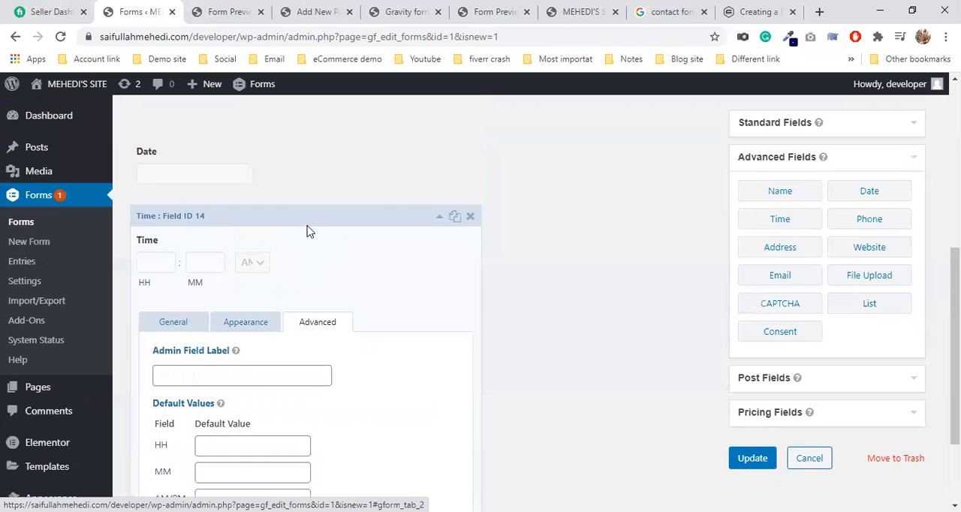
click(307, 230)
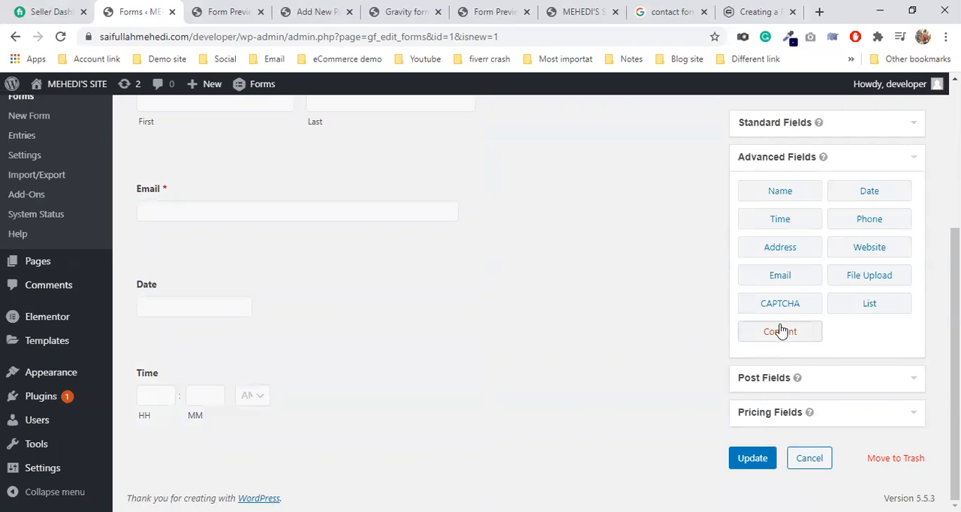
Step: Add a Phone field from the advanced fields below the Time field and open its general settings
drag(867, 226, 223, 427)
click(238, 404)
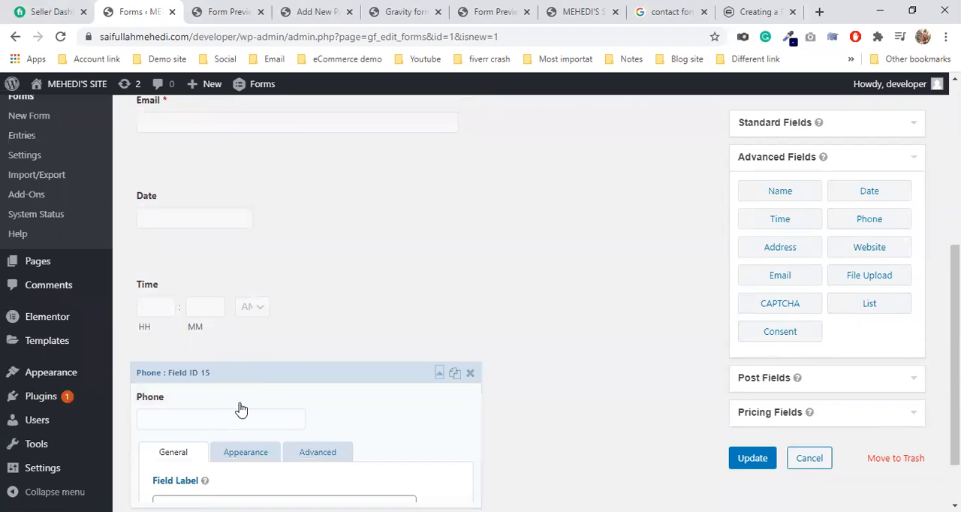
scroll(247, 394, down, 3)
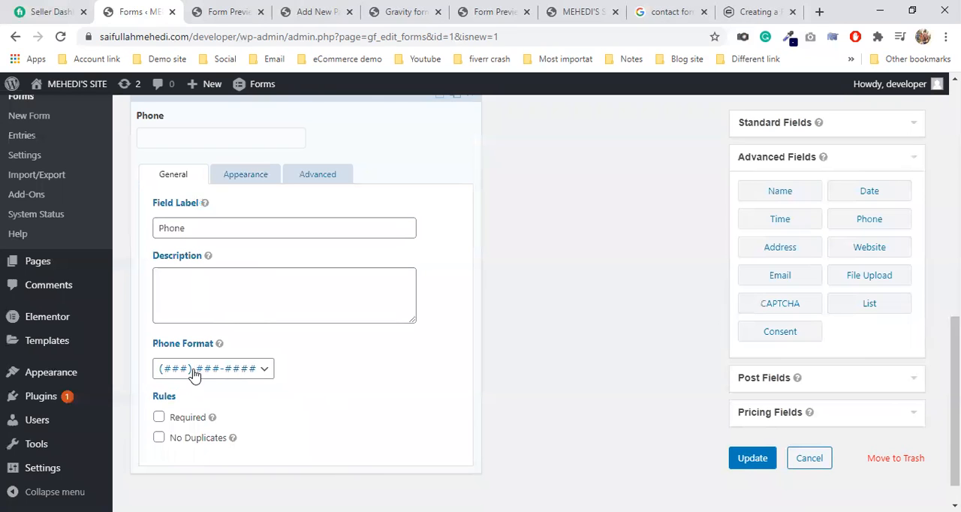
drag(196, 222, 137, 228)
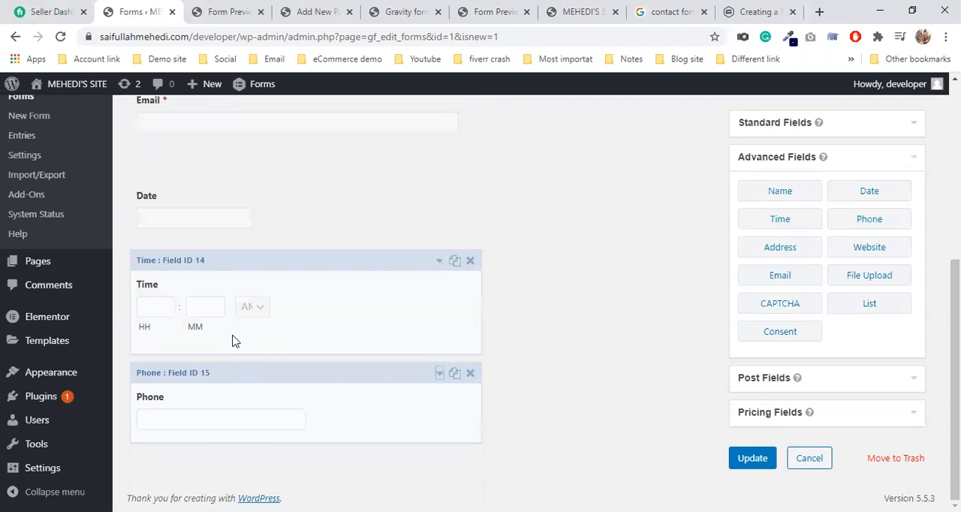
click(242, 379)
click(235, 277)
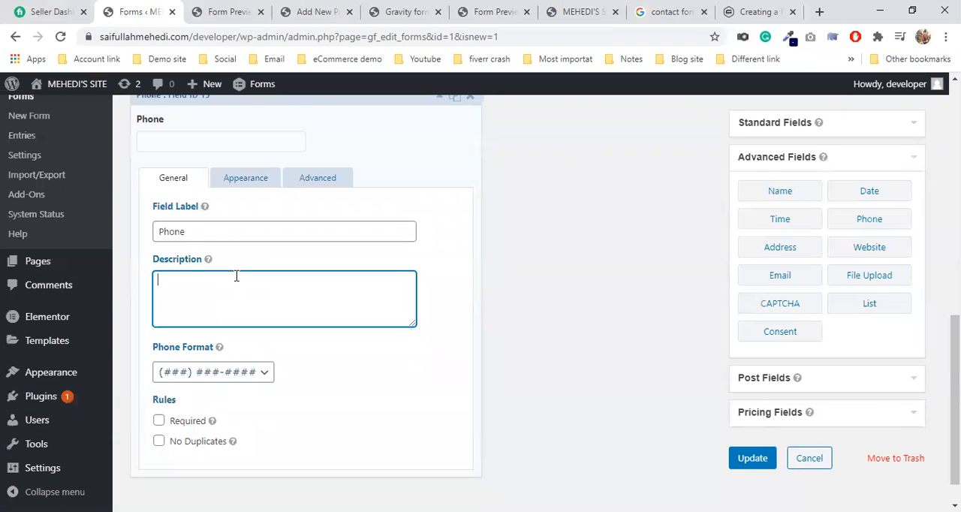
scroll(292, 307, down, 1)
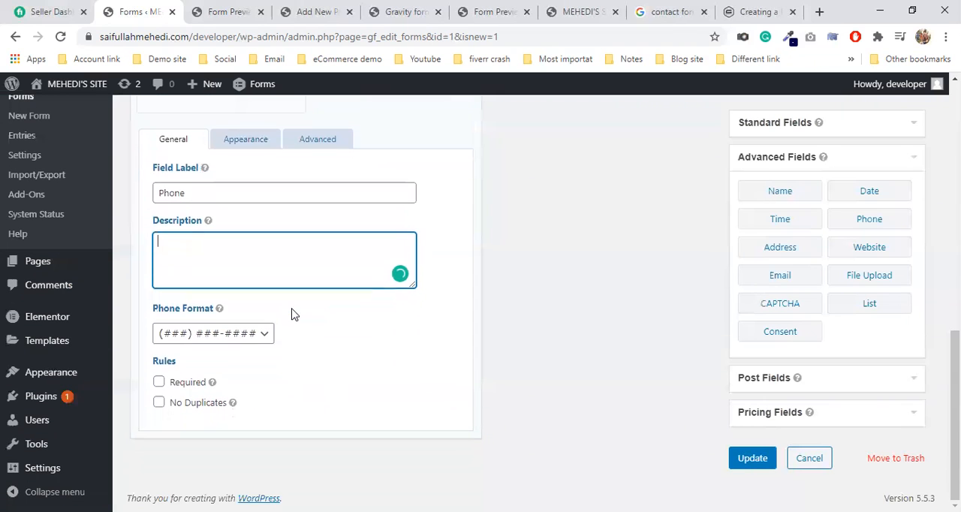
Step: Try the International phone format on the Phone field, return it to (###) ###-#### and collapse the field
click(211, 336)
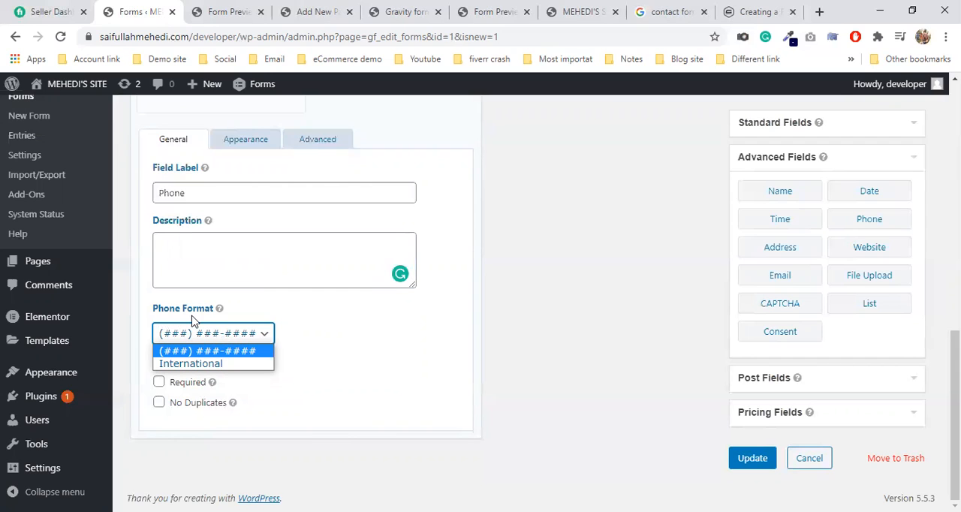
click(198, 338)
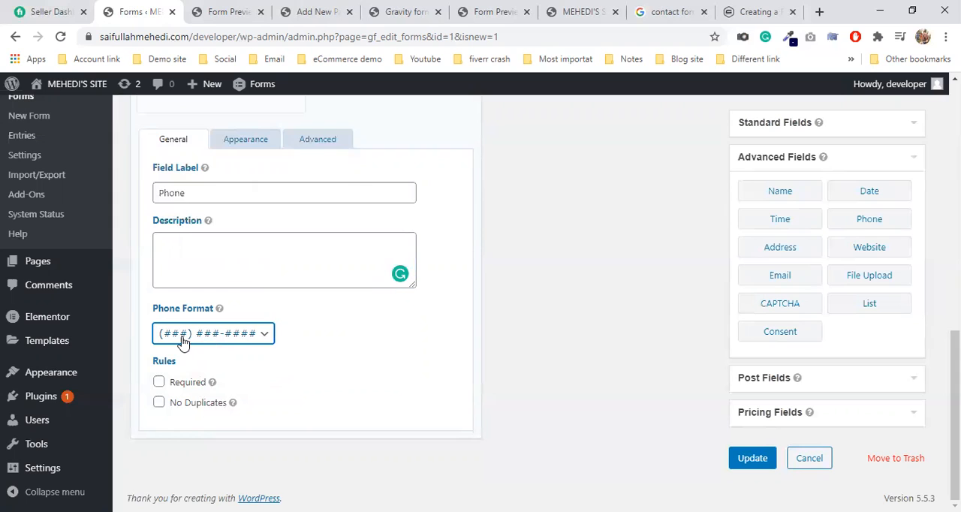
click(223, 335)
click(217, 364)
click(199, 338)
click(213, 350)
scroll(248, 267, up, 3)
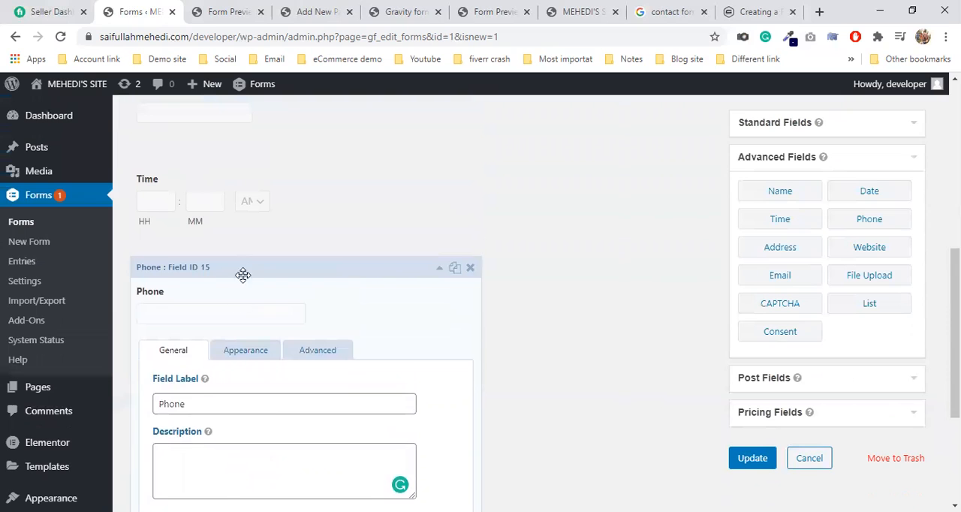
click(192, 320)
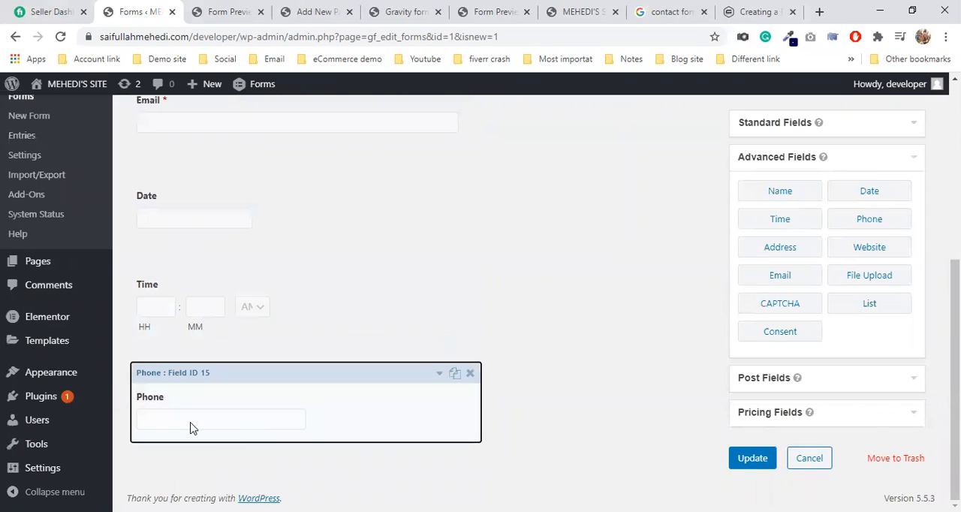
Step: Set the Phone field's format to International and make the field required
click(194, 426)
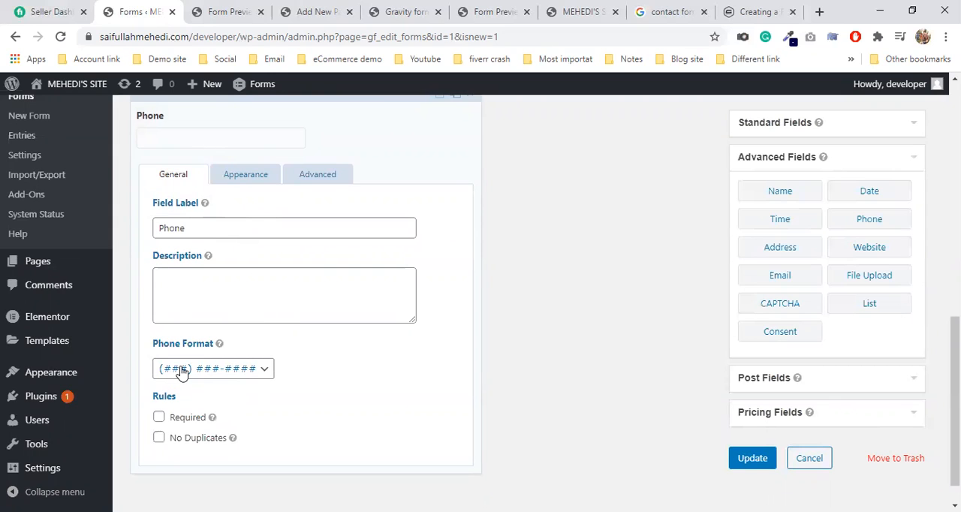
click(225, 373)
click(217, 399)
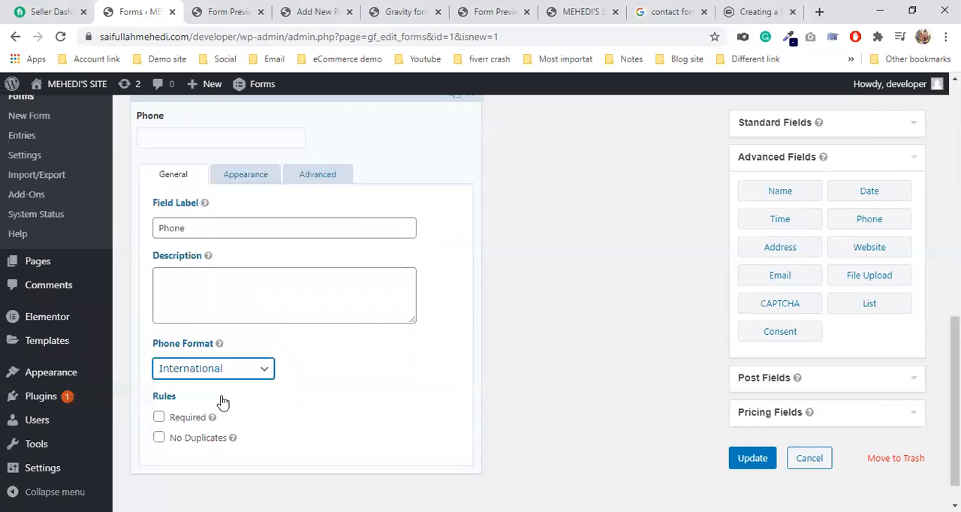
scroll(294, 384, up, 1)
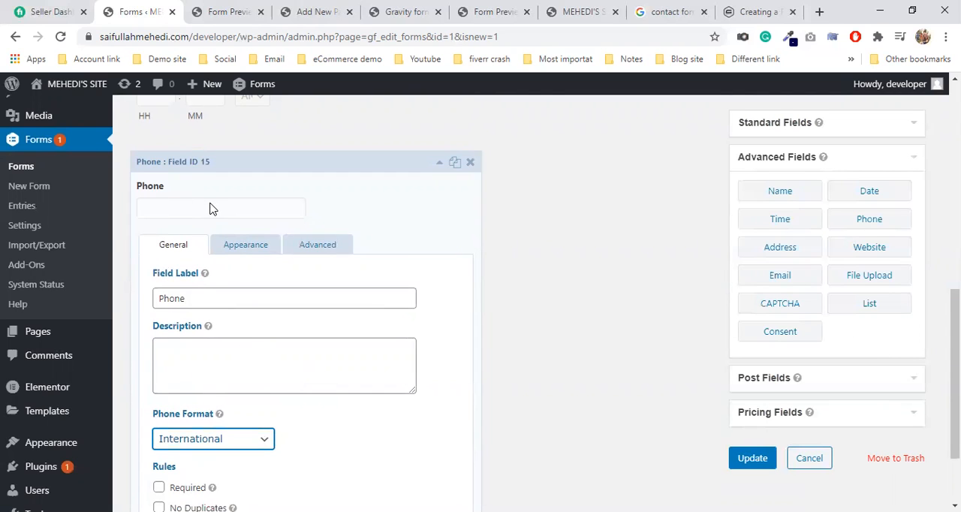
scroll(472, 298, down, 2)
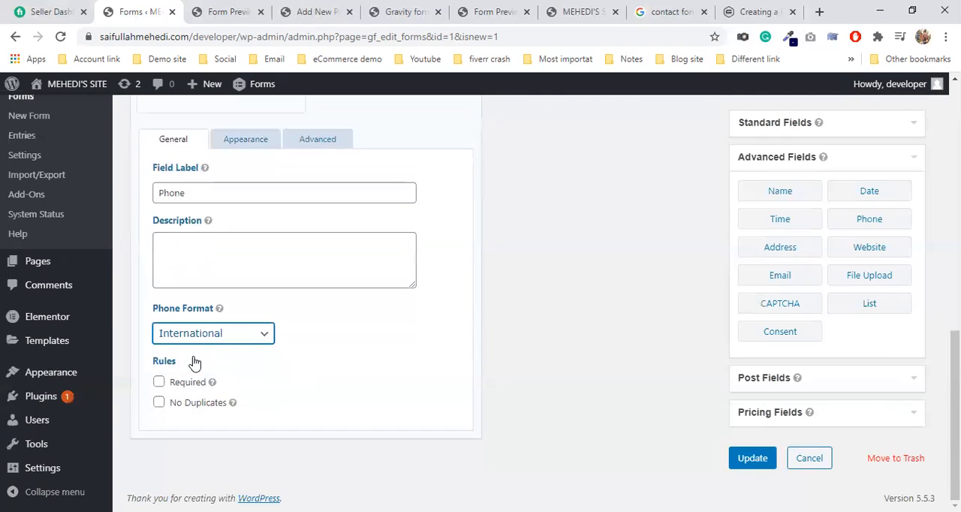
click(158, 382)
scroll(277, 373, up, 2)
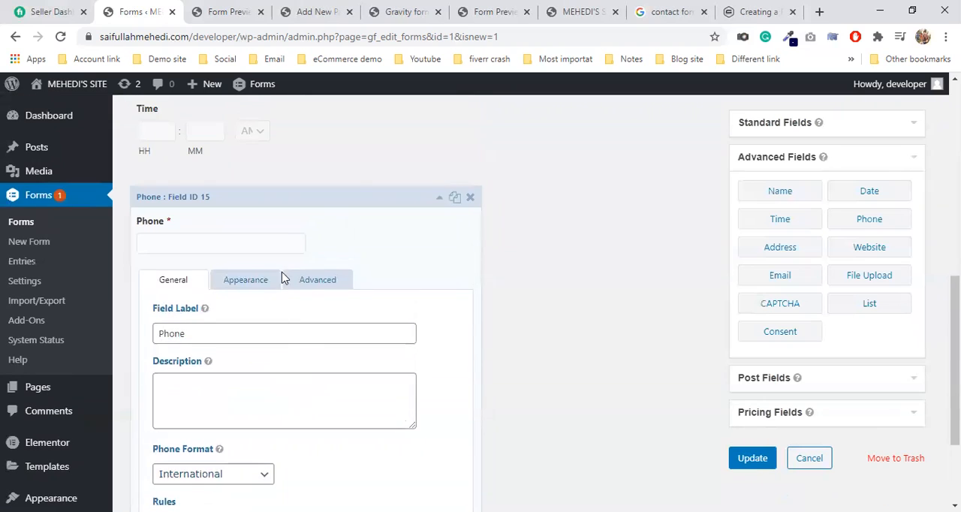
click(280, 220)
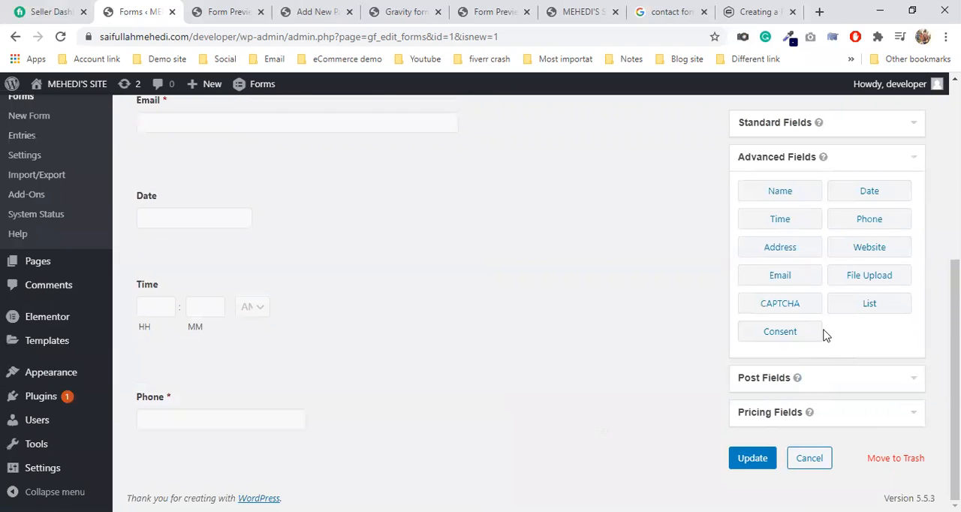
Step: Add an Address field from the advanced fields below the Phone field and set its address type to United States
drag(777, 252, 294, 440)
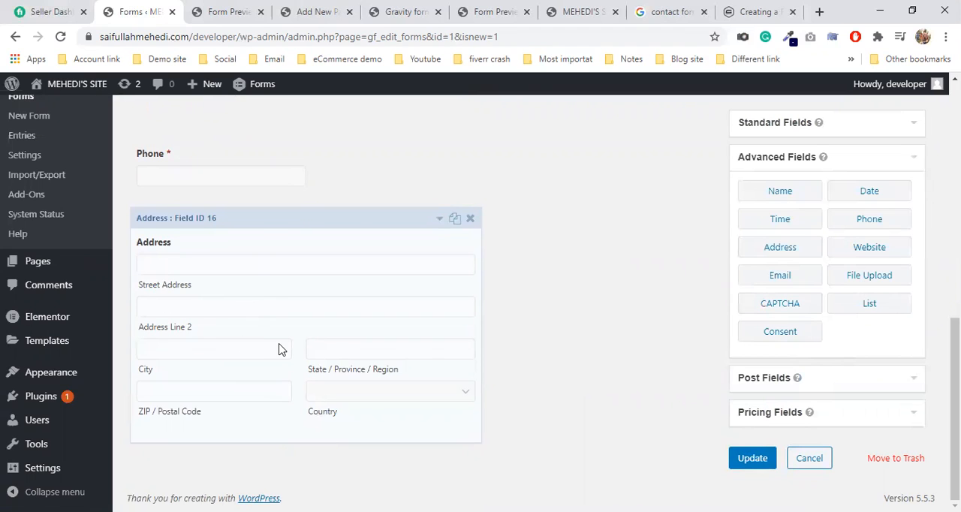
click(259, 232)
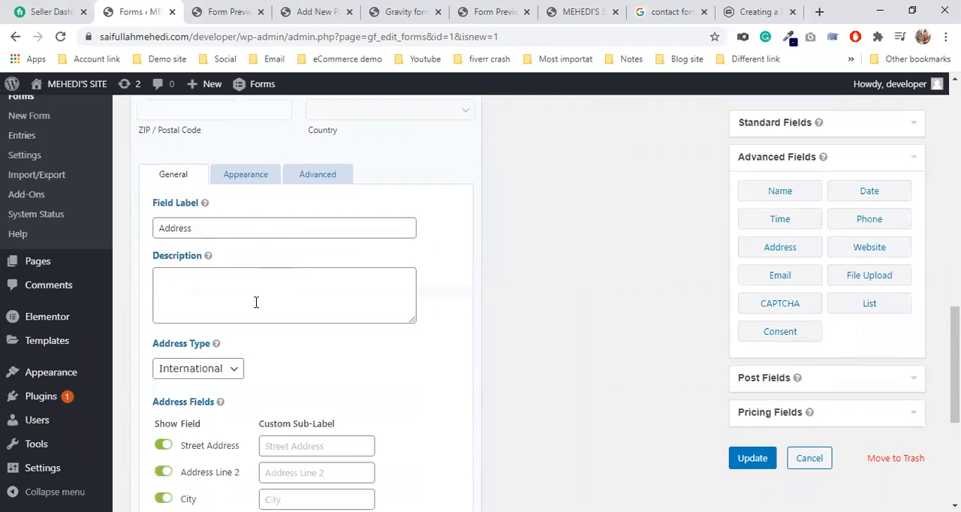
double_click(166, 228)
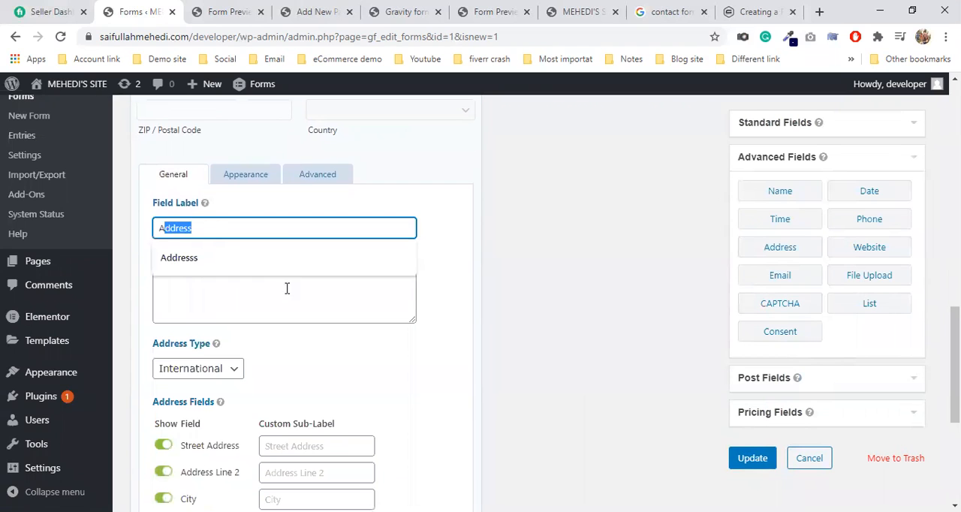
click(212, 373)
click(210, 400)
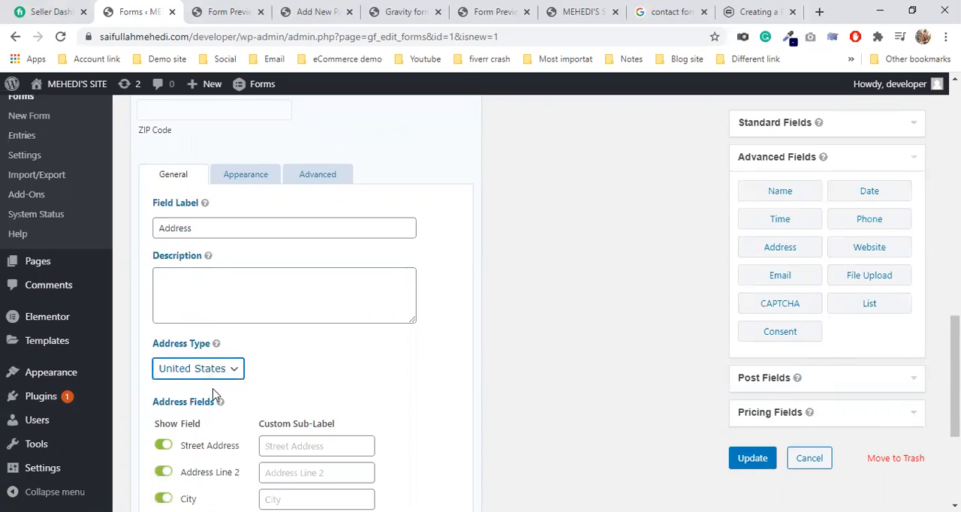
scroll(278, 356, up, 3)
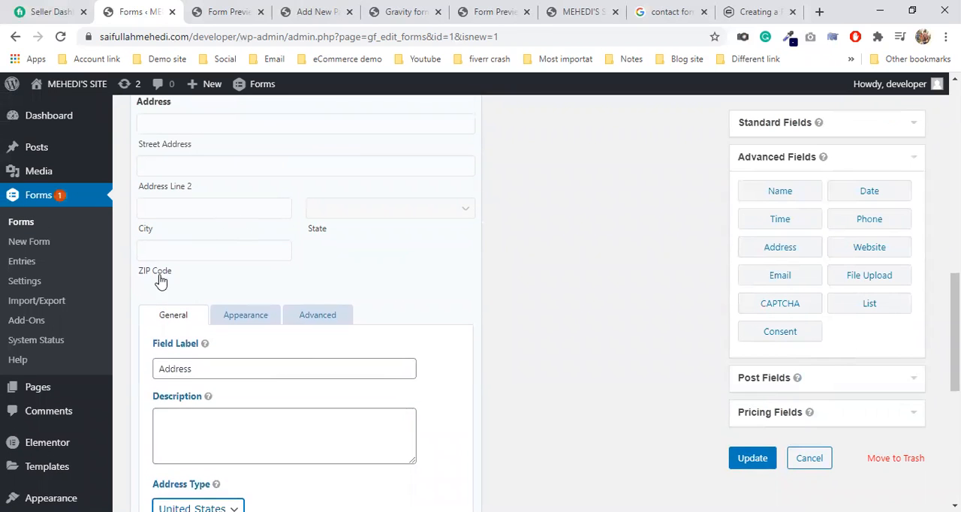
click(356, 221)
Step: Save the form and reload its preview to check the Time, Phone and Address fields
click(752, 458)
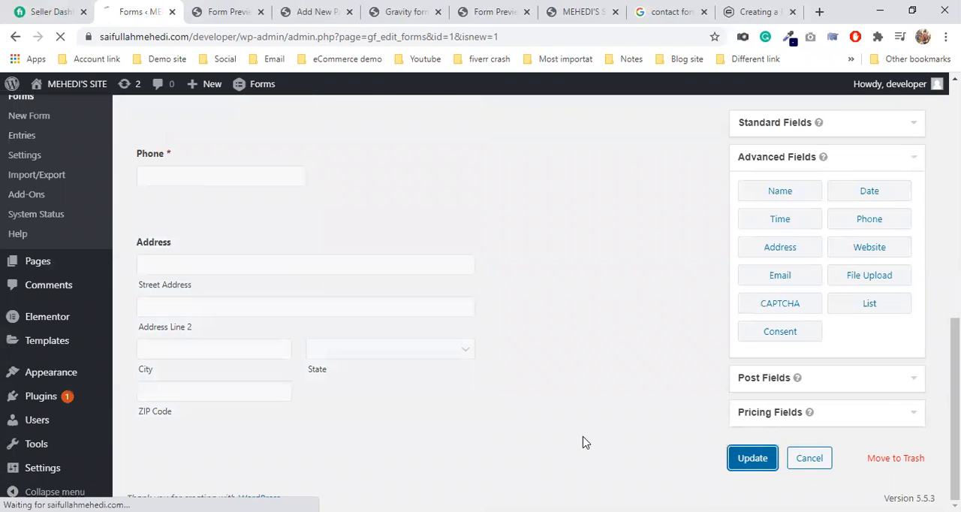
click(230, 12)
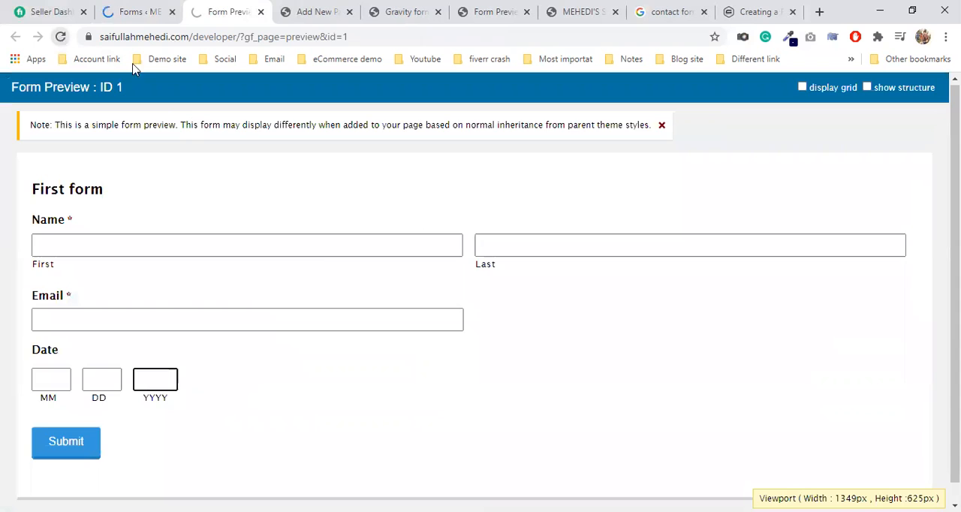
click(60, 36)
scroll(540, 334, down, 3)
scroll(516, 343, down, 3)
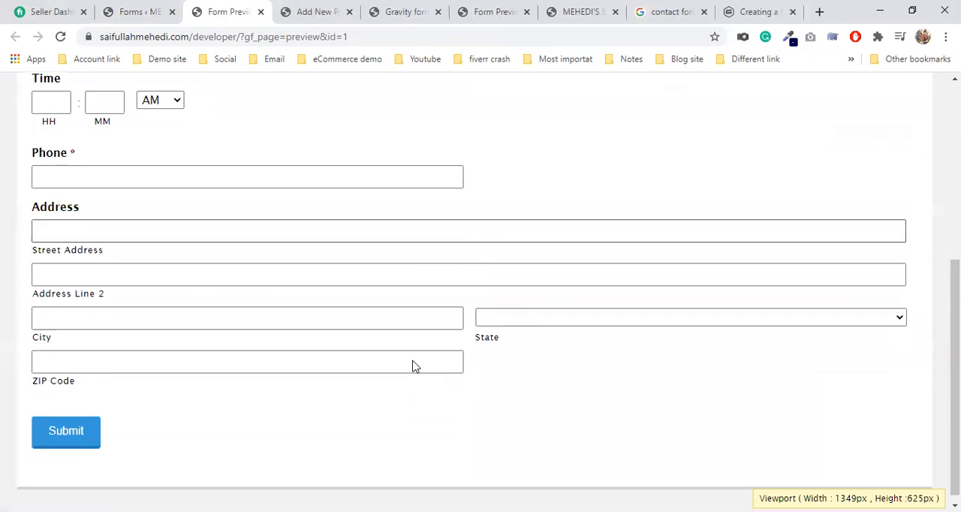
Step: Examine the choices offered for the Address field's State in the form preview without selecting one
click(558, 319)
scroll(569, 186, down, 6)
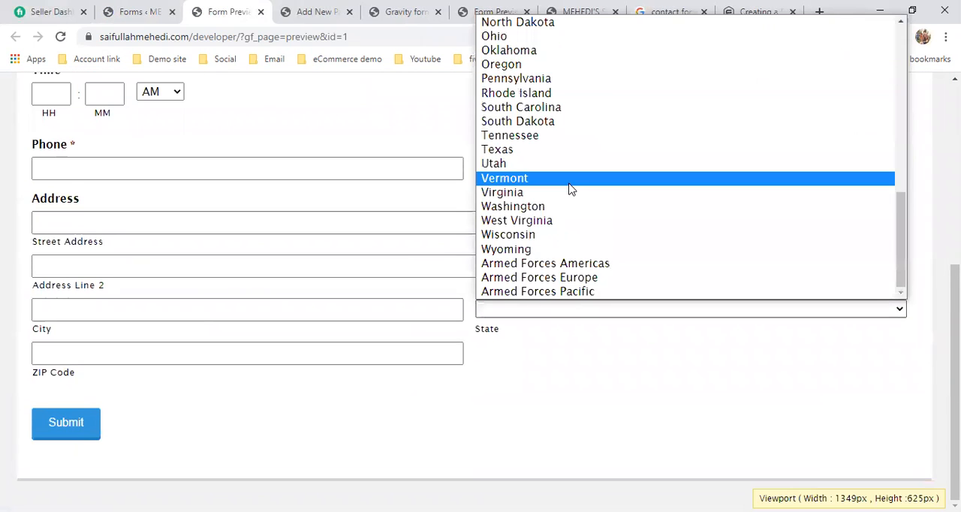
scroll(555, 291, up, 3)
scroll(547, 295, up, 5)
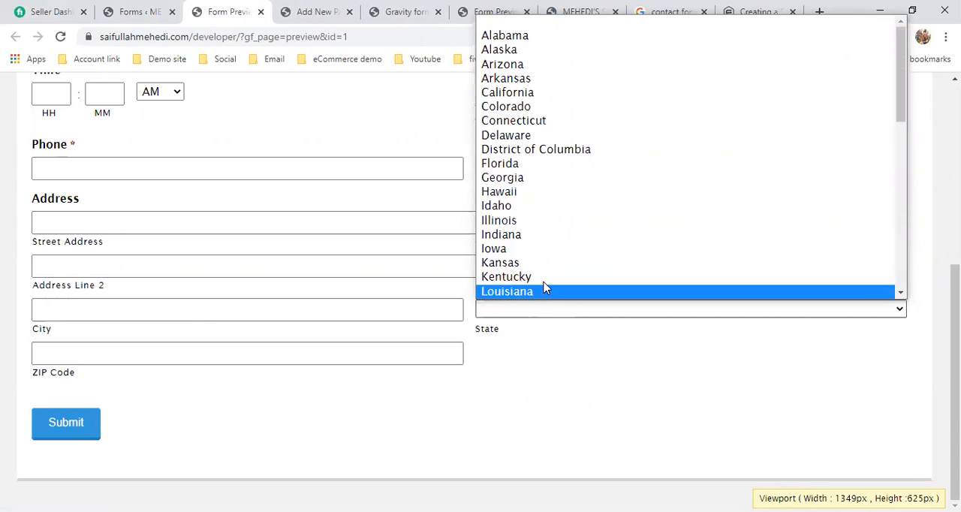
click(467, 416)
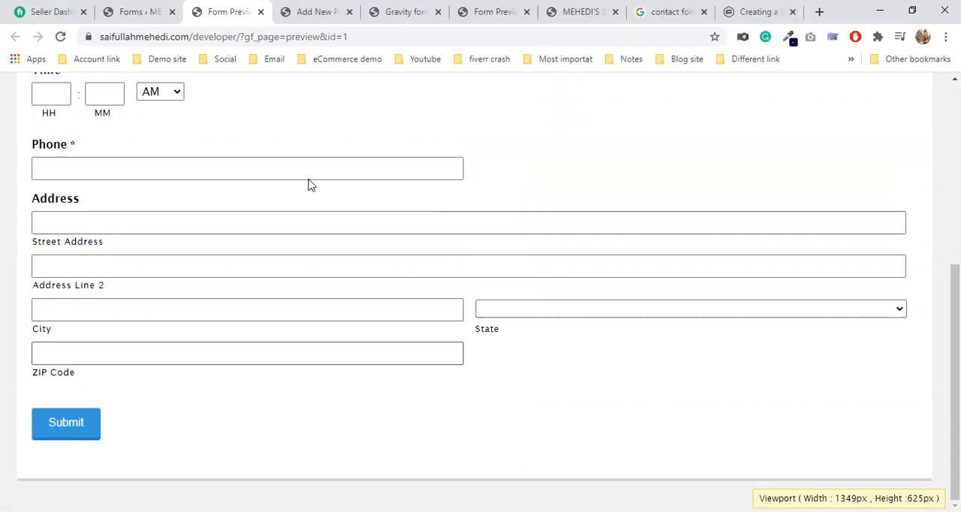
Step: Return to the form editor and open the general settings of the Address field
click(156, 9)
scroll(355, 435, down, 8)
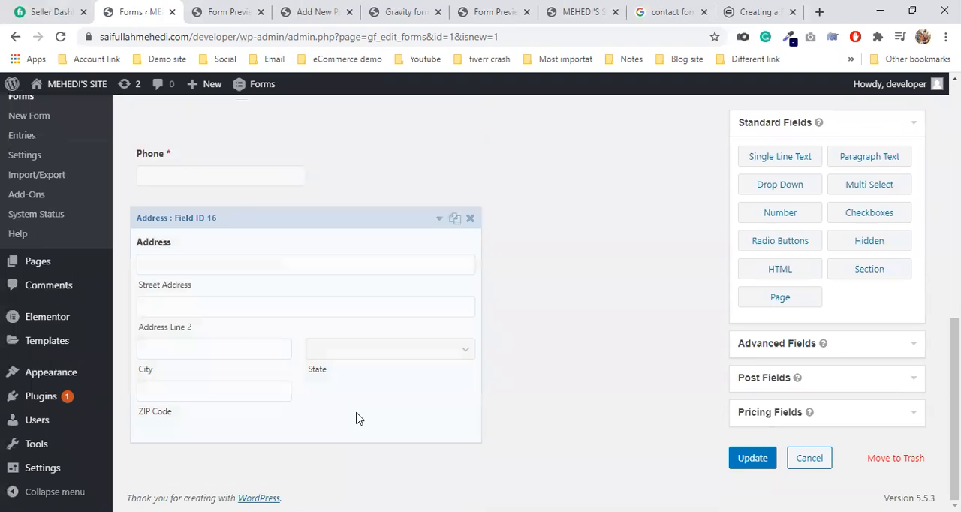
click(367, 258)
scroll(367, 258, down, 4)
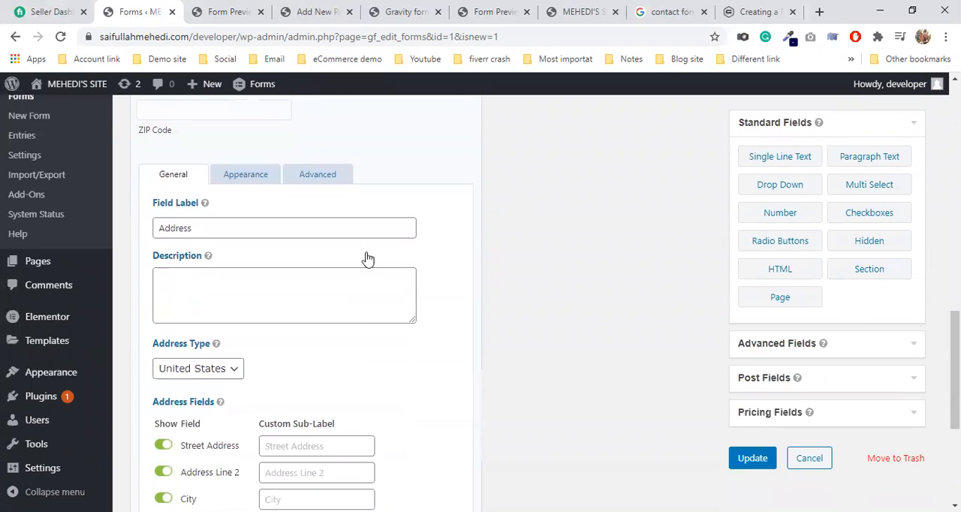
scroll(353, 365, down, 2)
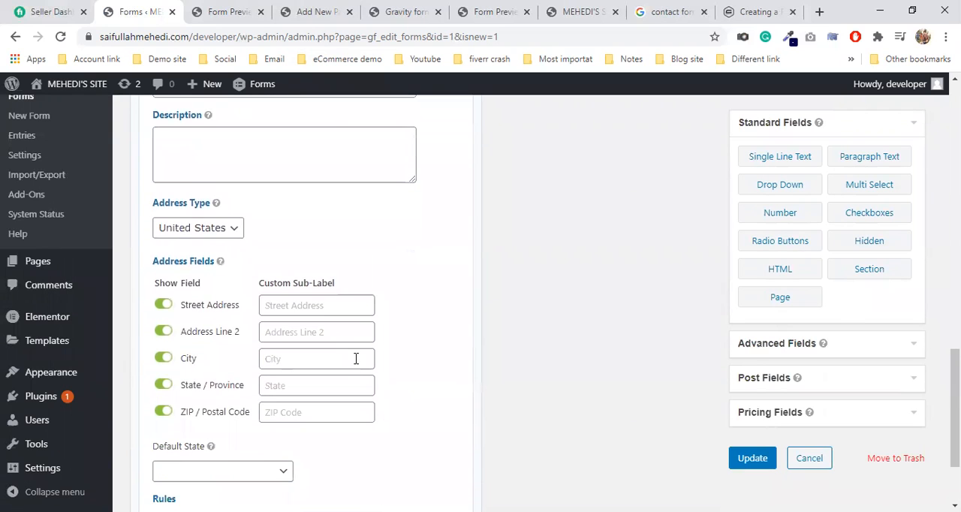
Step: Try hiding the Address field's ZIP / Postal Code, State / Province and City inputs, and show all three again
click(164, 412)
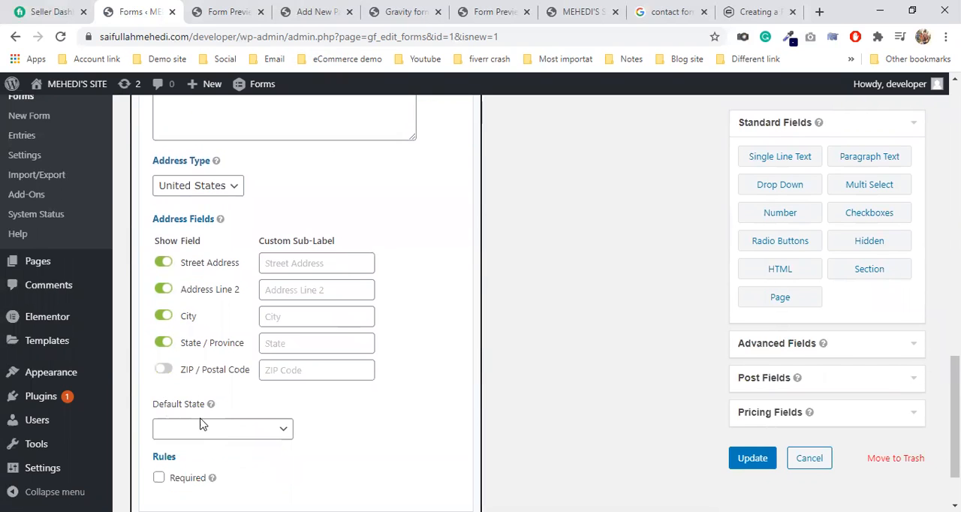
scroll(320, 399, up, 4)
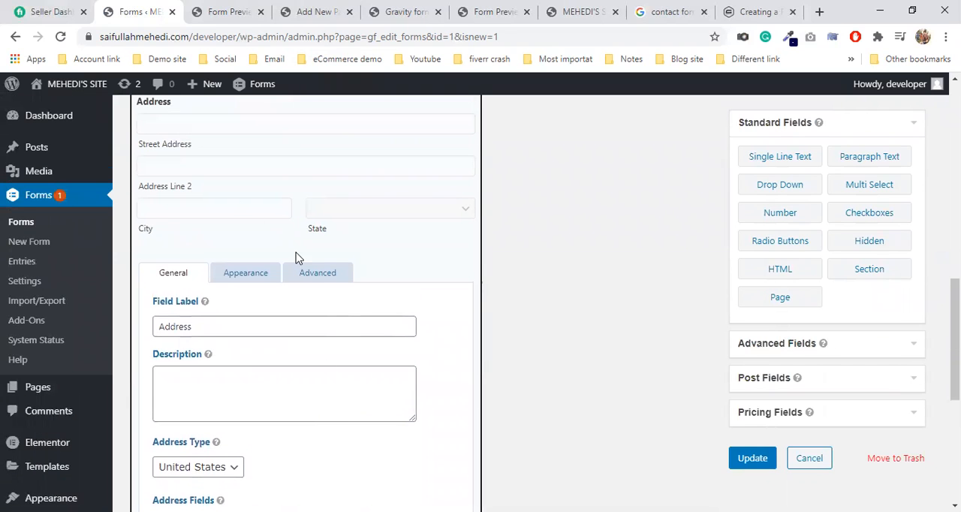
scroll(296, 252, down, 5)
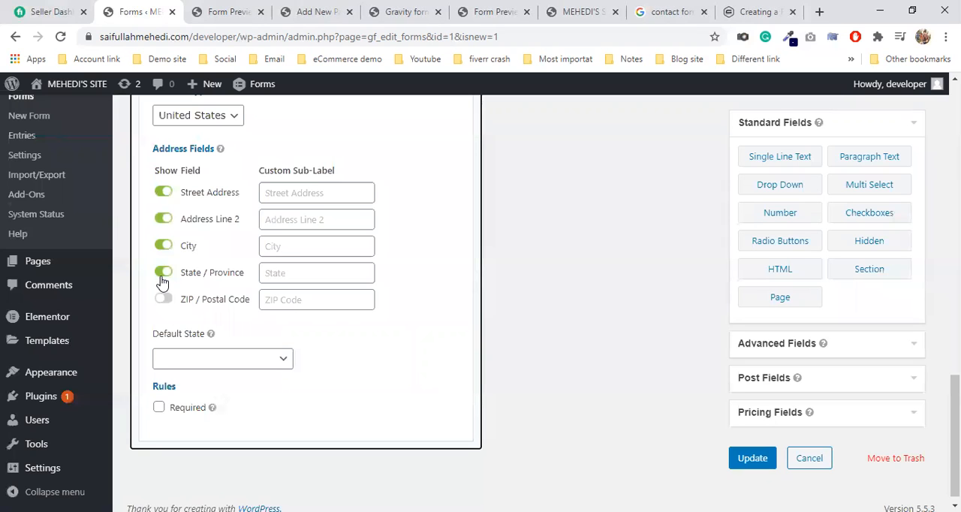
scroll(305, 316, up, 5)
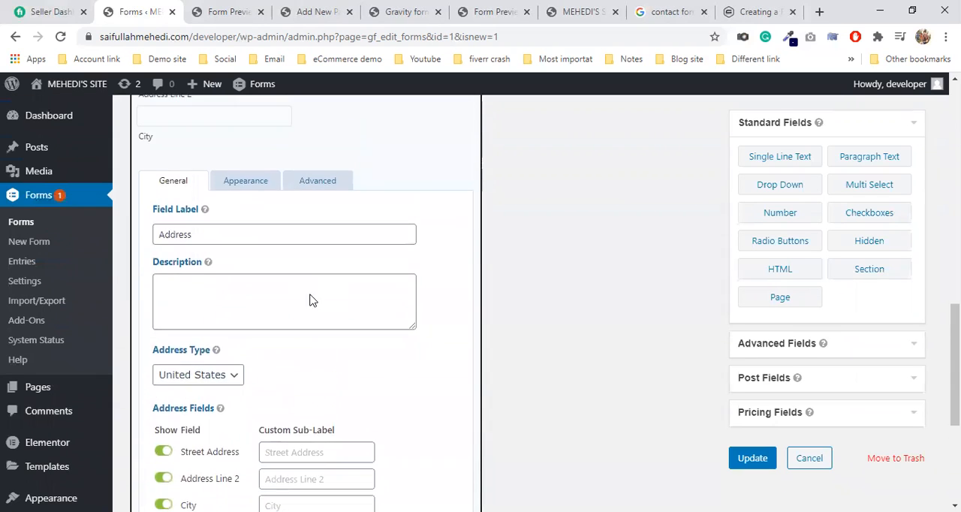
scroll(243, 251, down, 5)
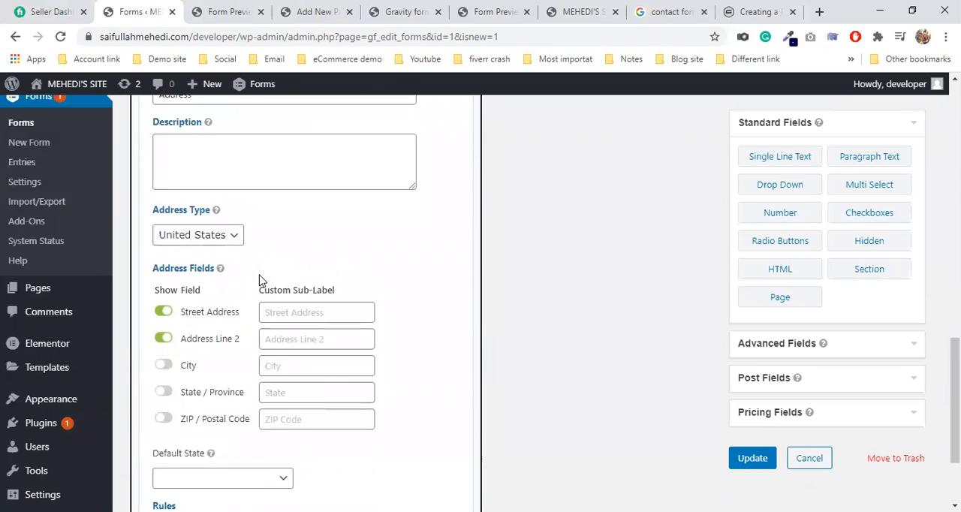
scroll(260, 281, down, 2)
click(164, 269)
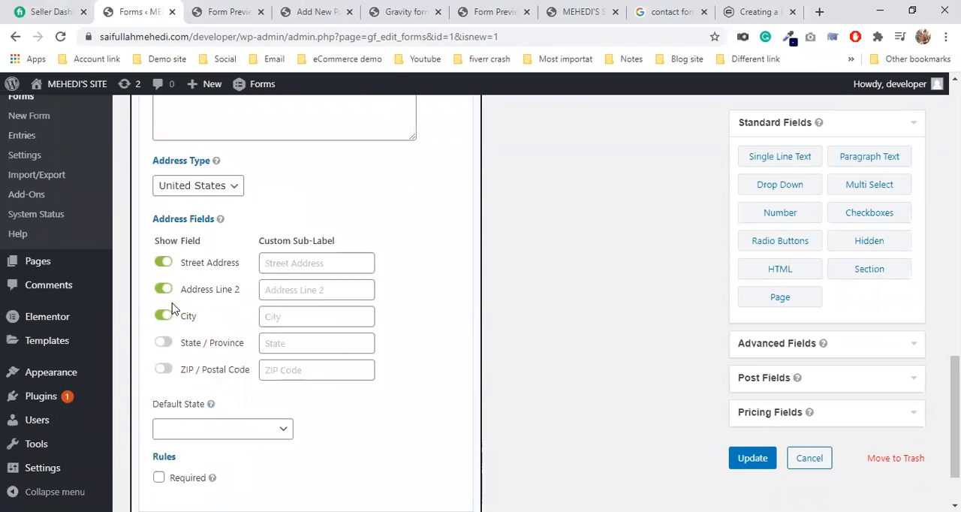
click(165, 343)
click(166, 368)
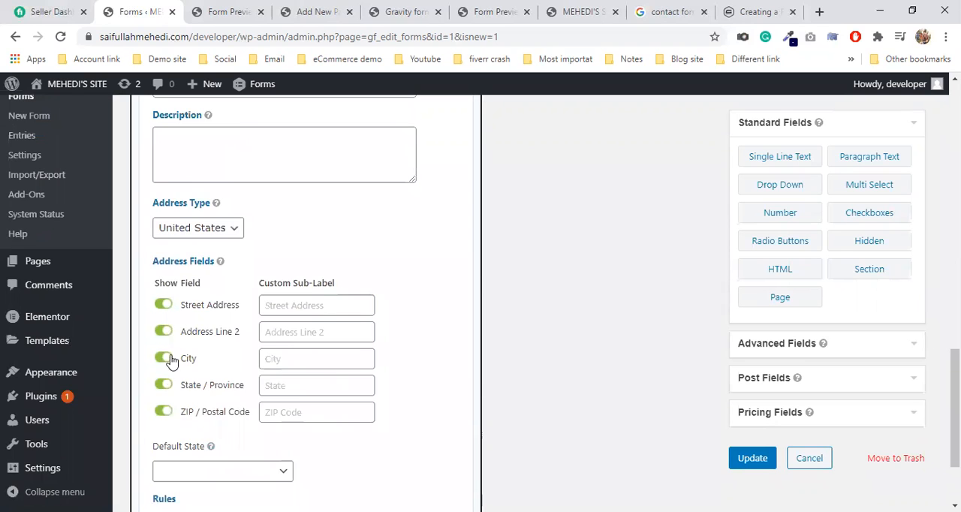
Step: Hide the Address Line 2 input of the Address field and check the field's layout
click(164, 331)
scroll(330, 317, up, 4)
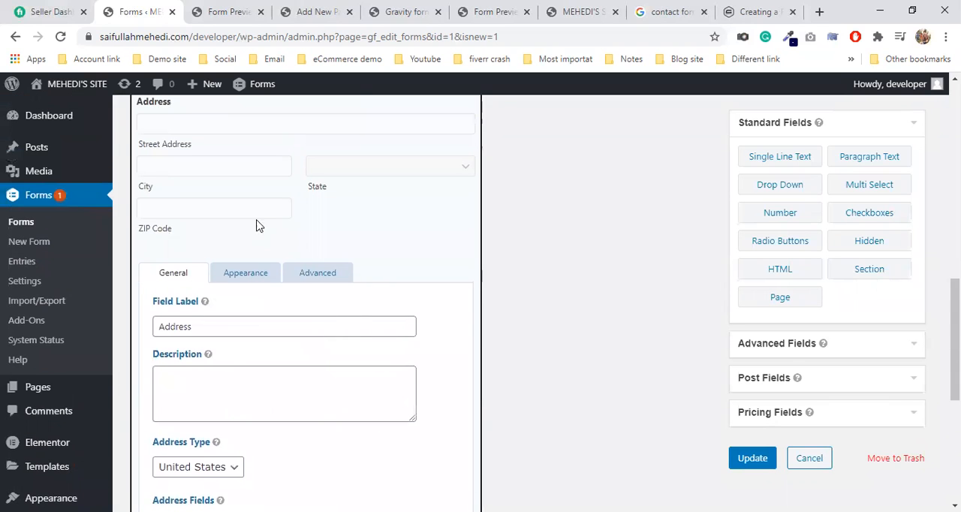
scroll(218, 181, up, 1)
scroll(316, 195, down, 5)
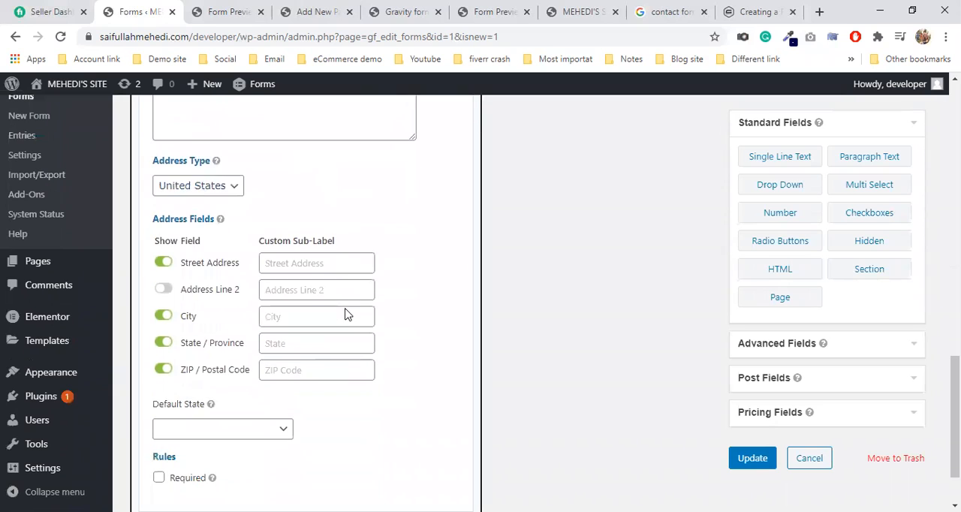
Step: Set the Address field's type to International with Bangladesh as the default country, and make the field required
click(199, 186)
click(195, 201)
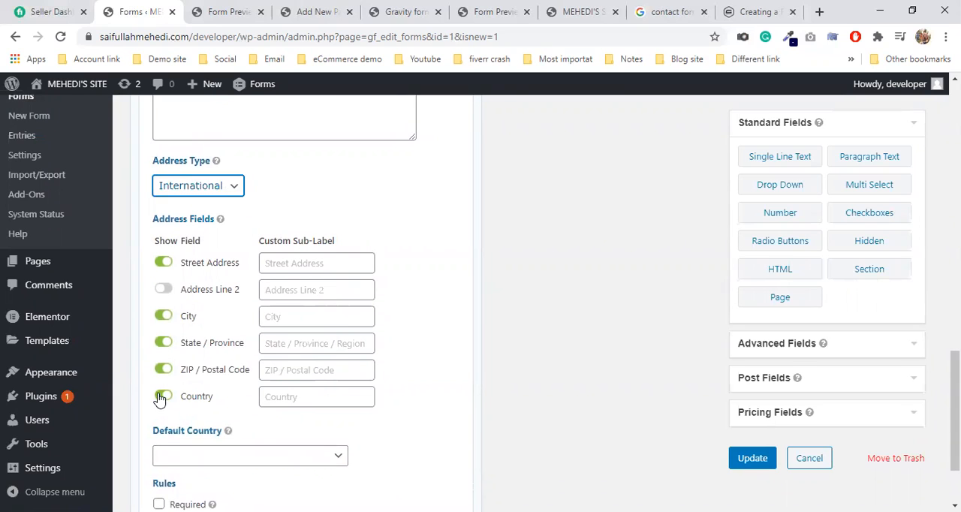
click(242, 456)
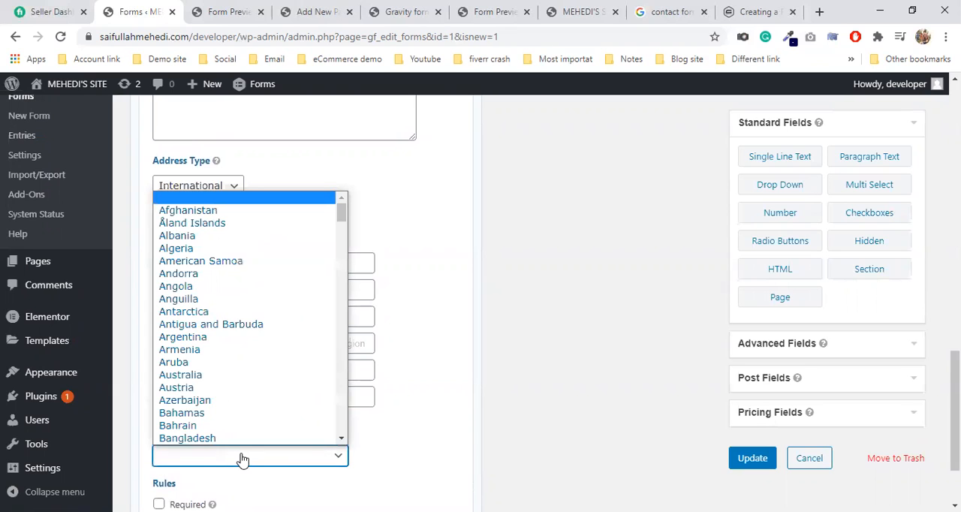
click(226, 438)
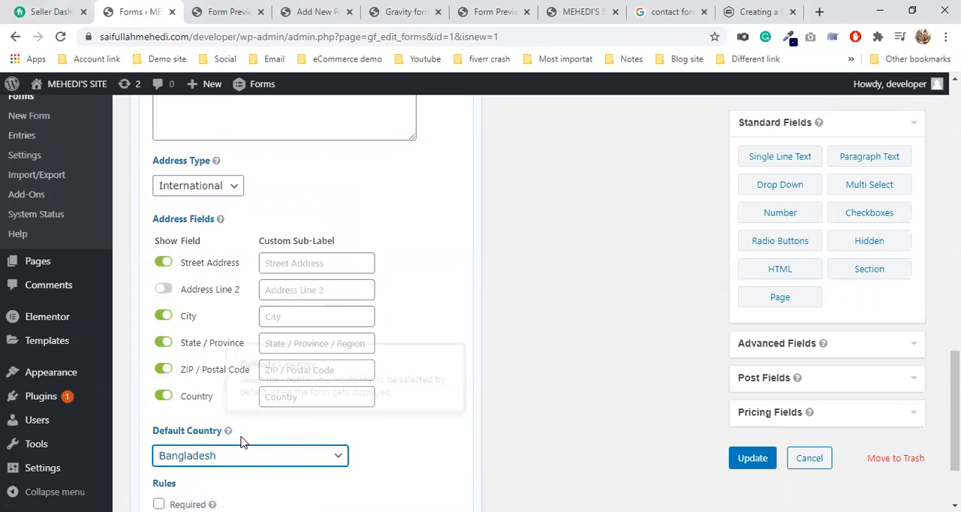
scroll(247, 438, down, 3)
click(157, 397)
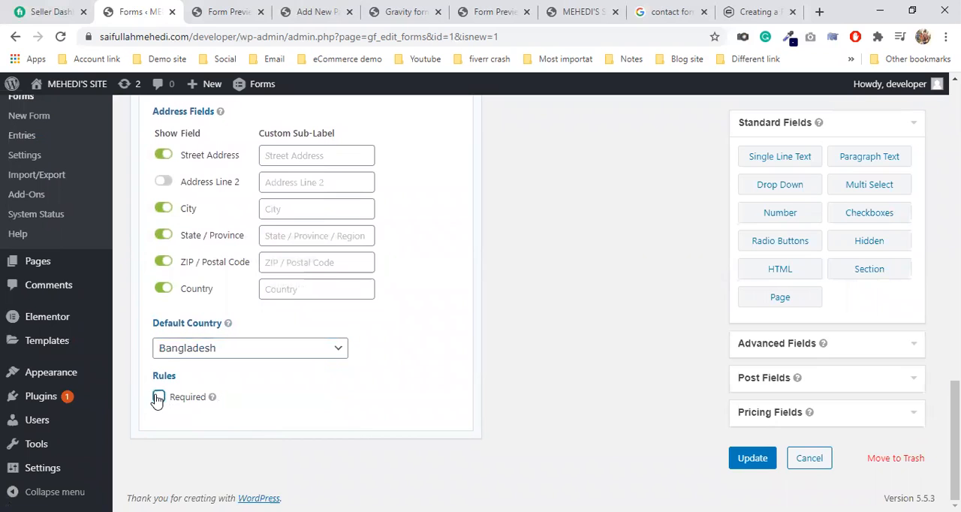
Step: Save the form and reload its preview to check the international Address field
key(ctrl+s)
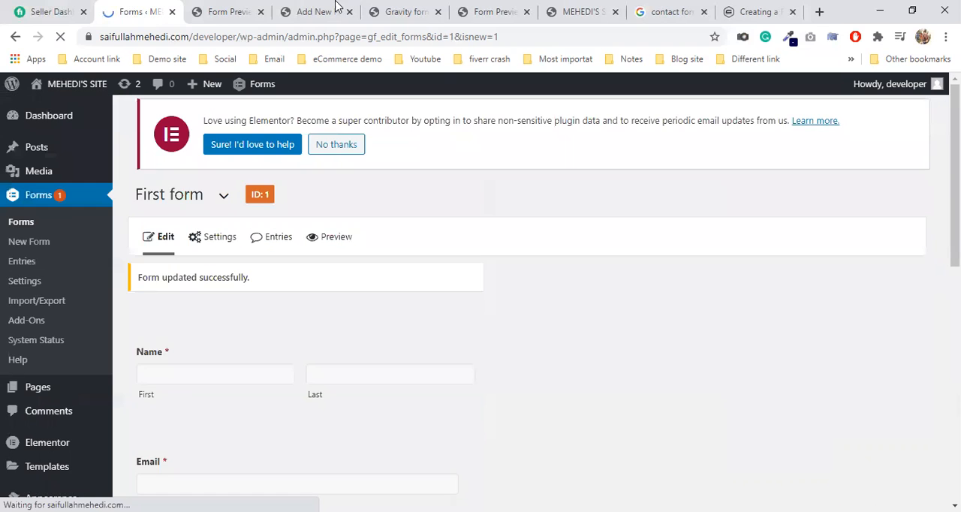
click(338, 11)
click(229, 11)
click(60, 36)
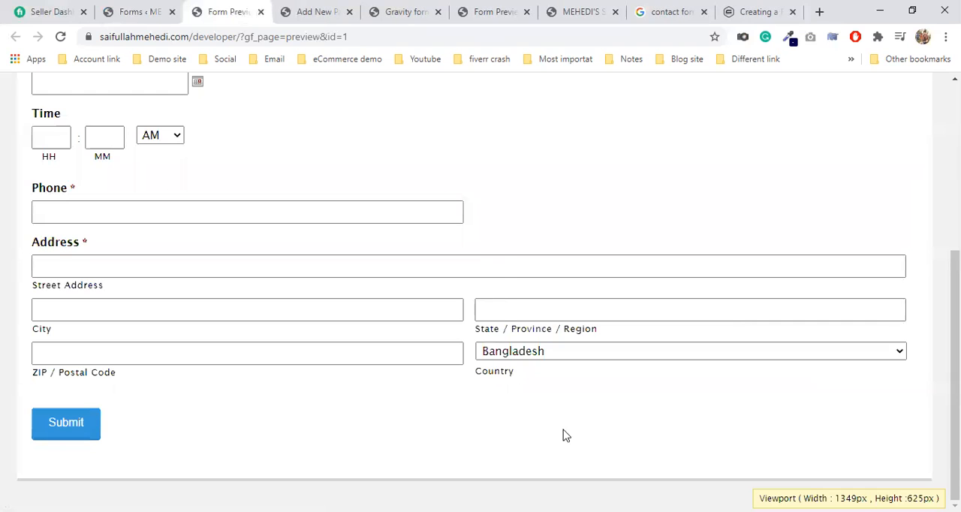
Step: Try Anguilla and Belarus as the Address field's Country in the form preview
click(525, 355)
click(523, 179)
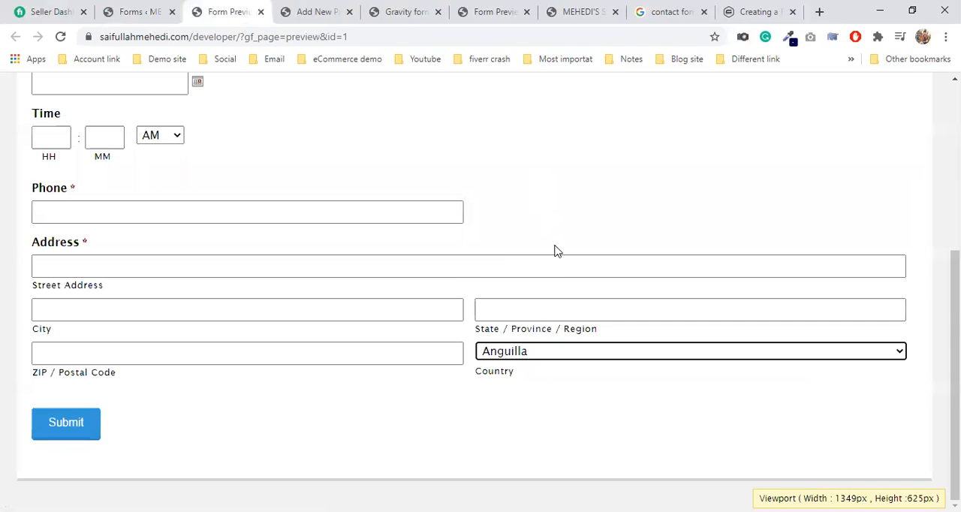
click(529, 353)
click(533, 340)
Step: Examine the Address field's appearance and advanced settings in the form editor, and collapse the field
click(135, 11)
scroll(408, 321, down, 5)
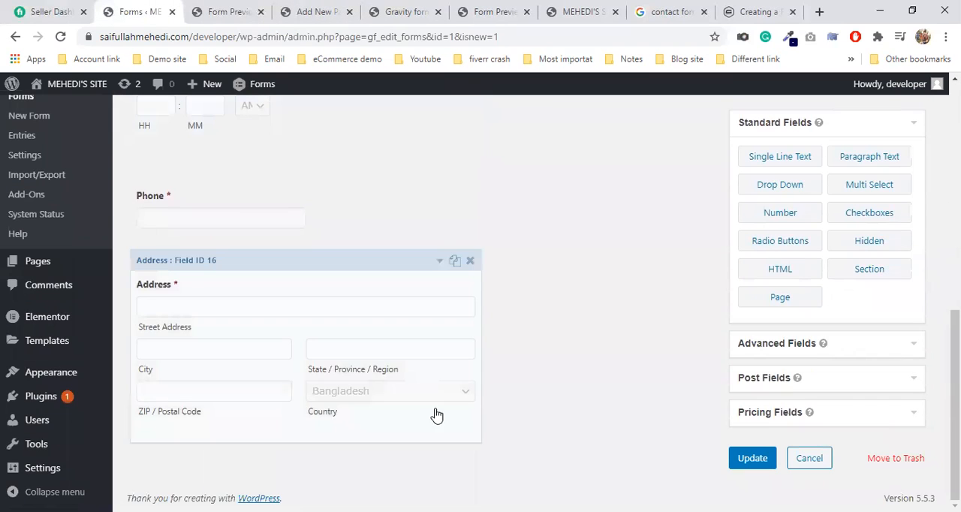
click(355, 318)
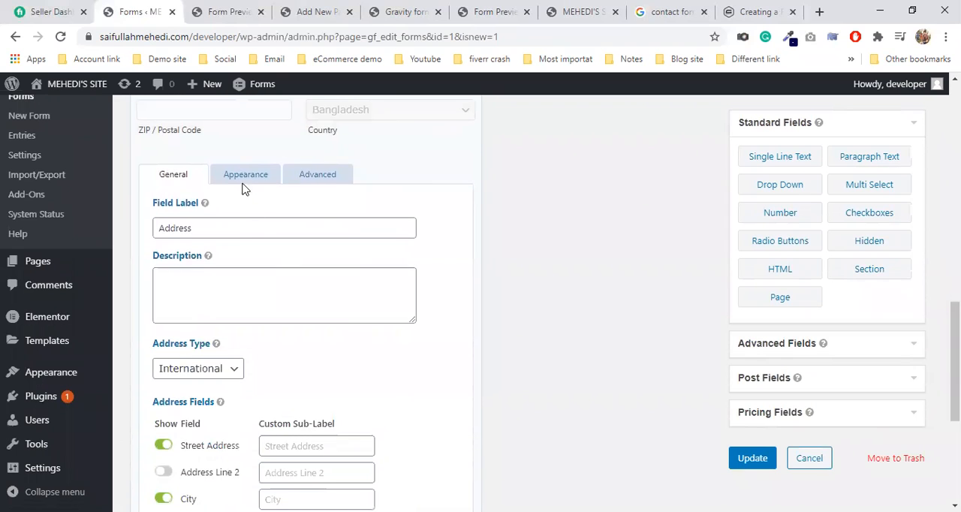
click(242, 180)
scroll(310, 435, down, 3)
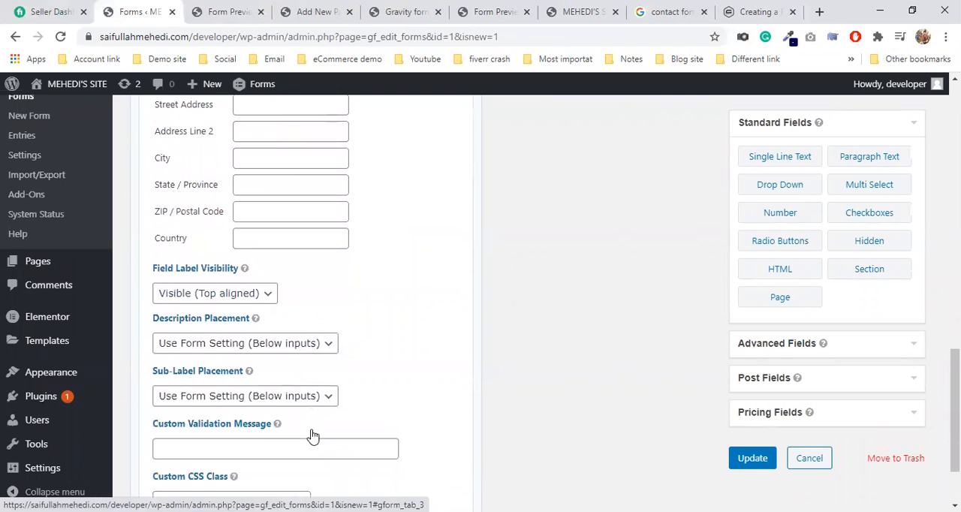
scroll(290, 349, up, 3)
click(301, 179)
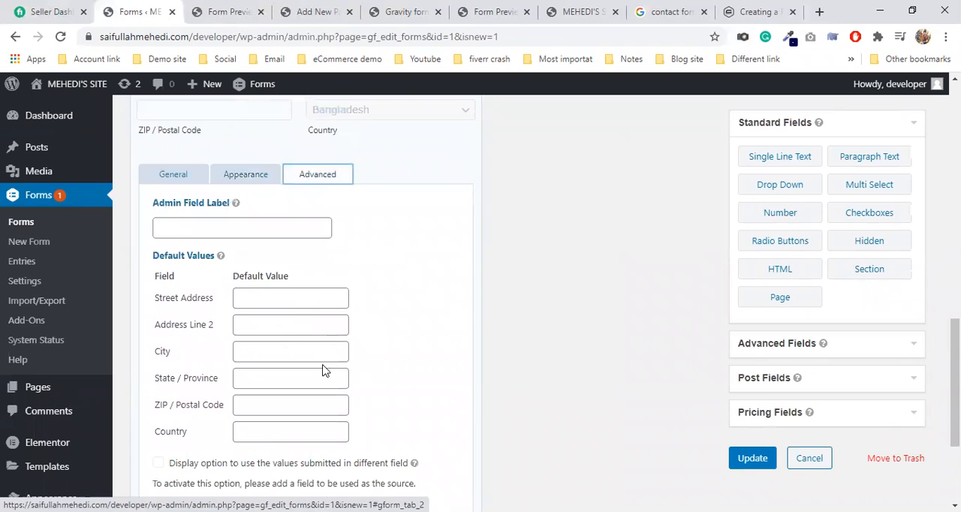
scroll(324, 371, down, 3)
scroll(318, 361, up, 4)
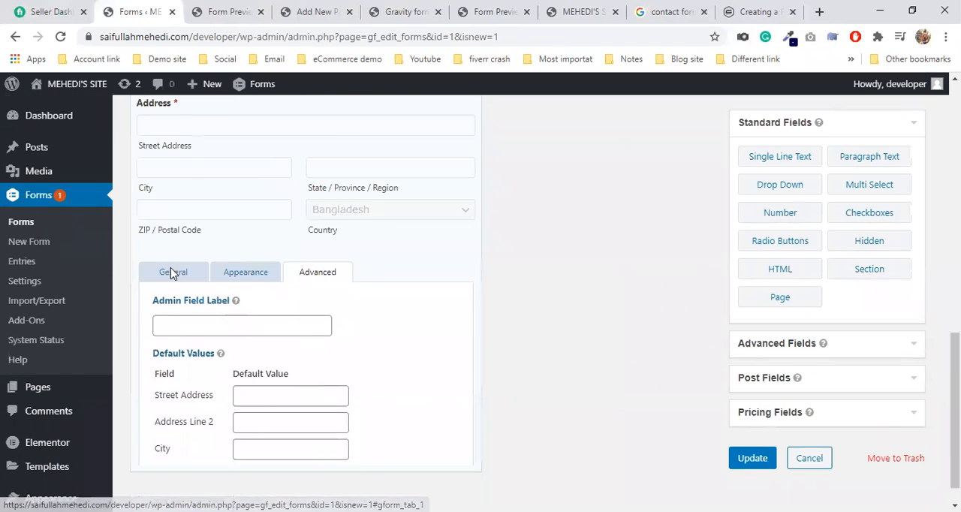
click(172, 272)
scroll(252, 310, up, 3)
click(258, 286)
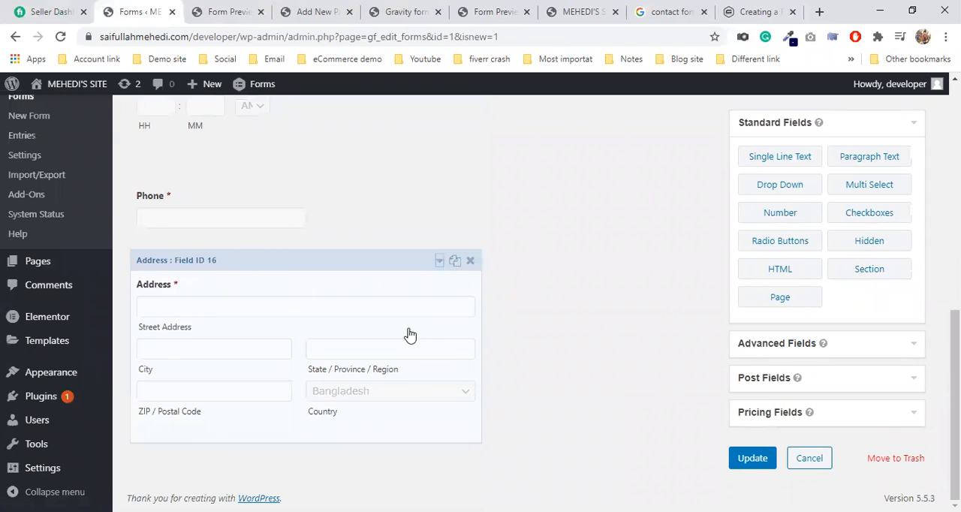
Step: Add a Website field from the advanced fields below the Address field and open its settings
click(825, 355)
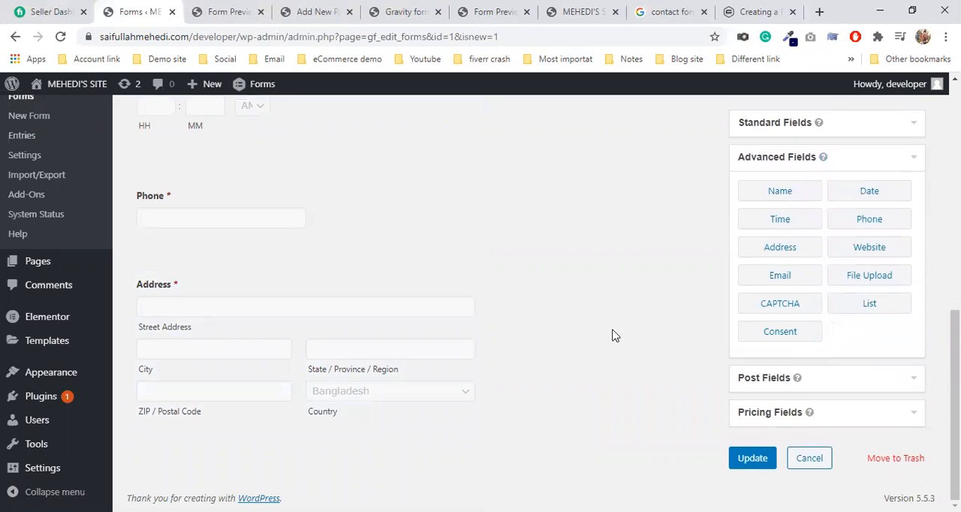
drag(870, 247, 269, 438)
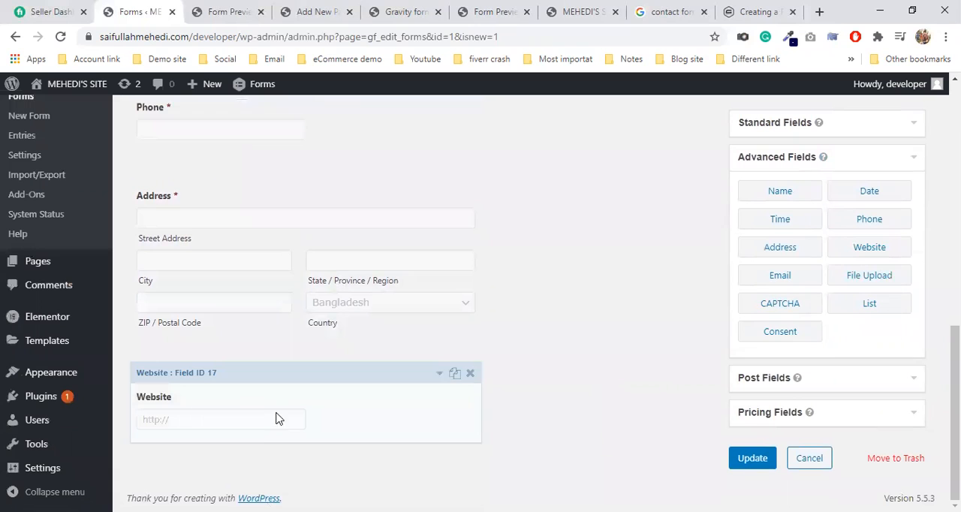
click(262, 396)
scroll(262, 376, down, 3)
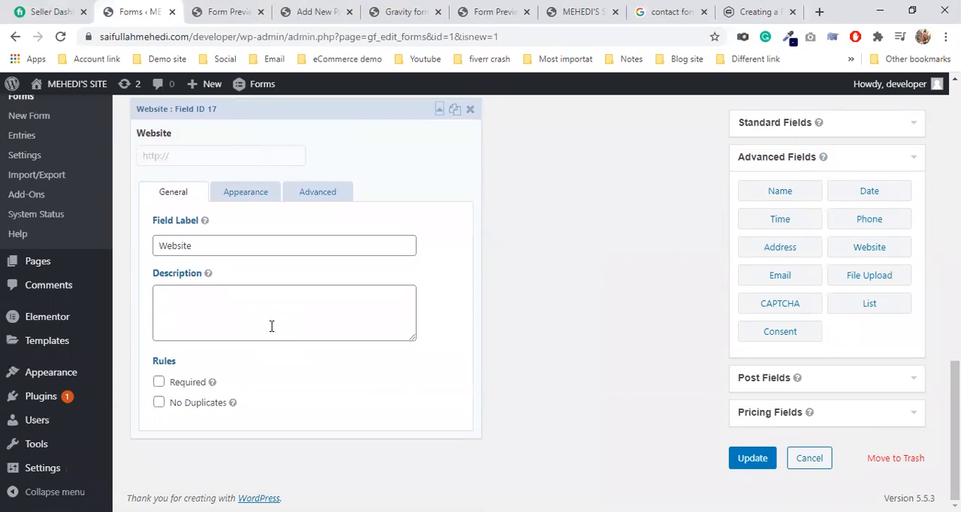
Step: Examine the Website field's label, description and appearance settings without changing them
click(214, 252)
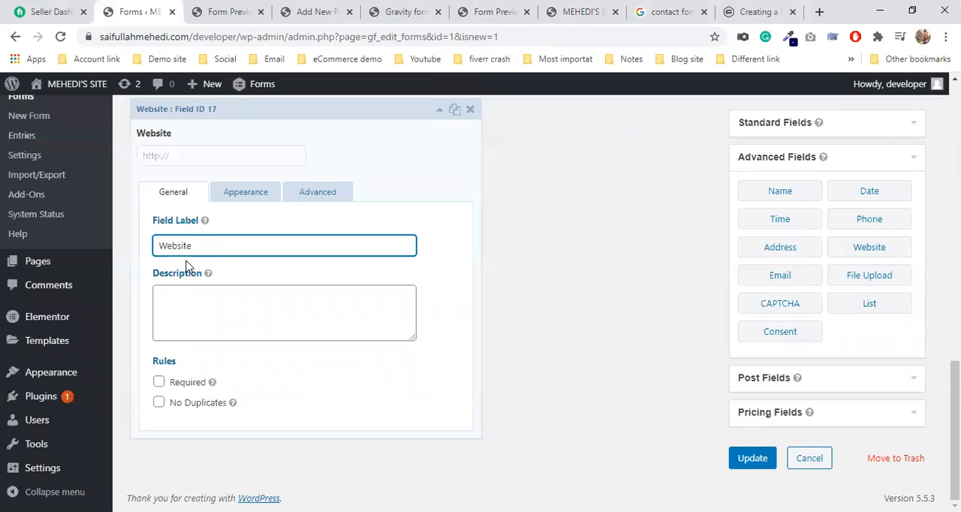
click(204, 314)
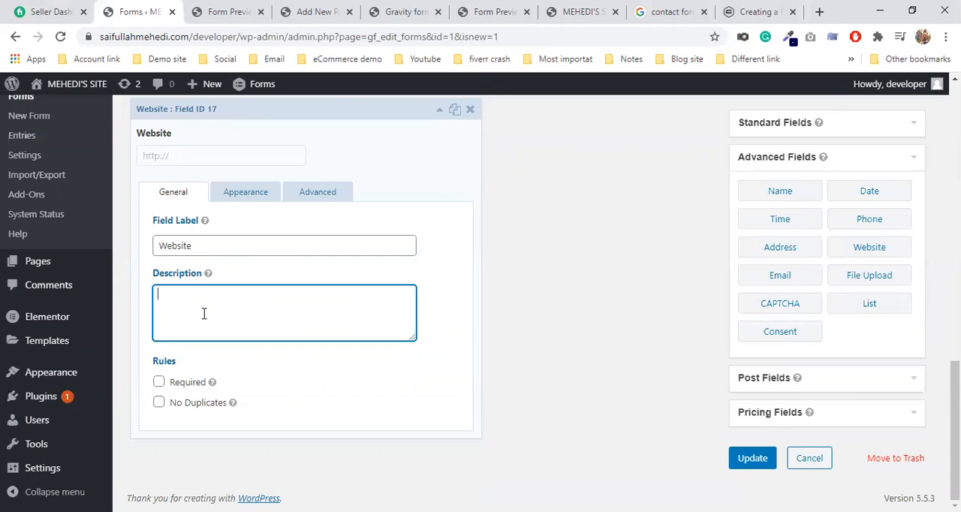
click(238, 194)
scroll(210, 169, up, 1)
click(214, 180)
Step: Save the form and reload its preview to check the Website field
click(759, 454)
click(230, 6)
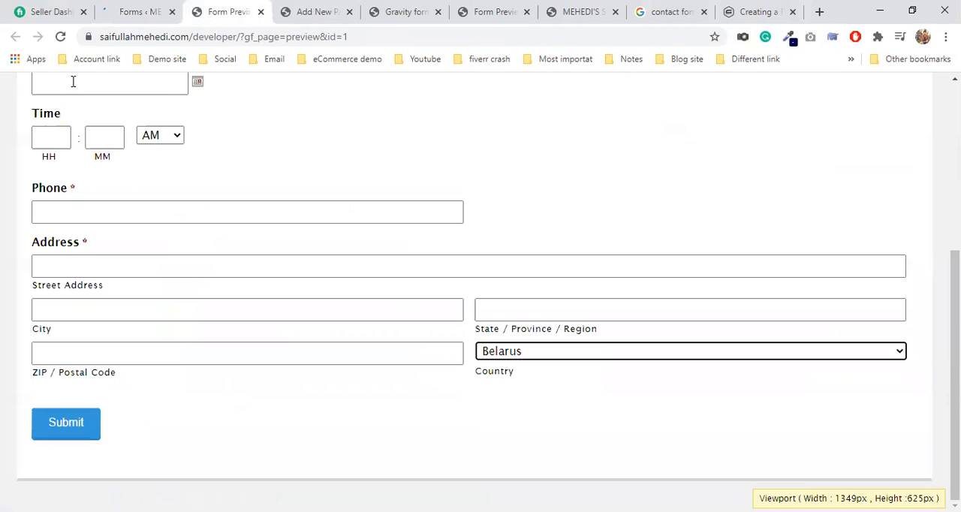
click(60, 38)
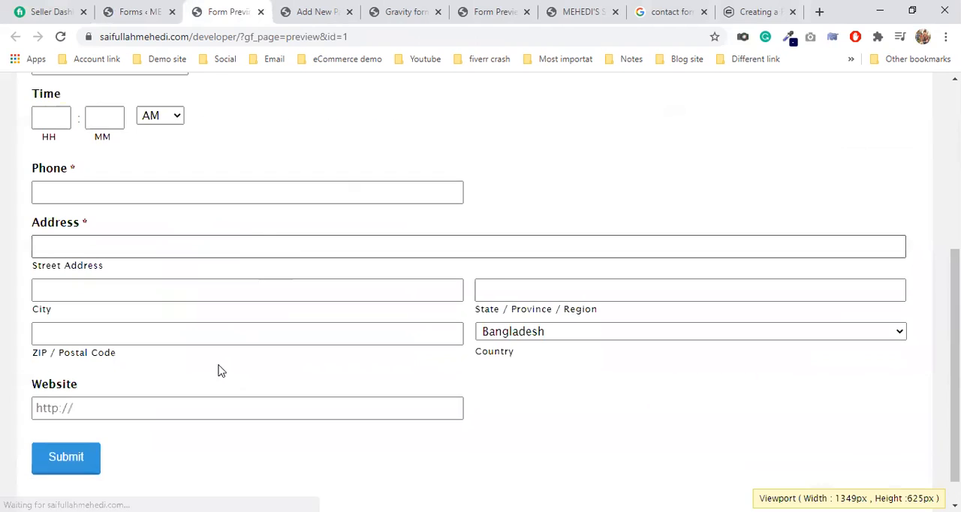
Step: Try entering 555555555 in the Website field of the form preview and clear it
click(166, 380)
text(555555555)
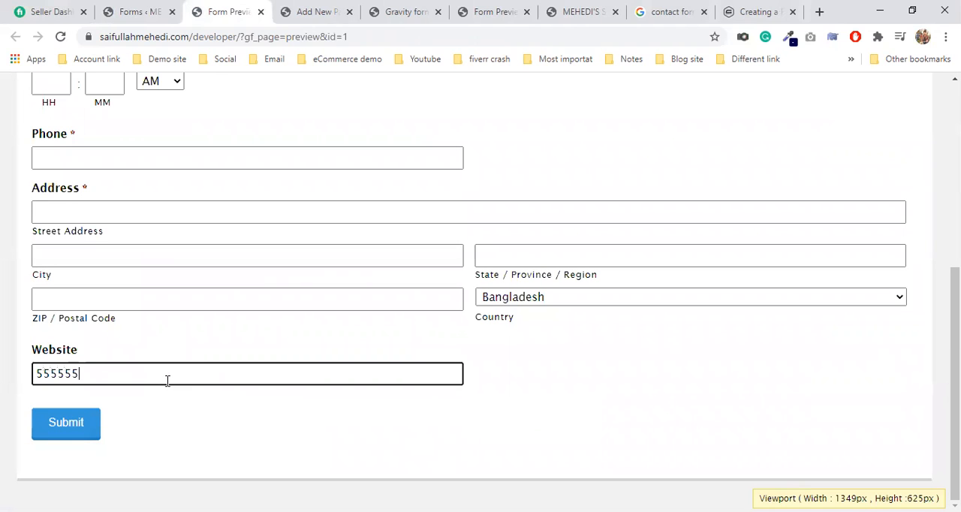
drag(155, 366, 3, 371)
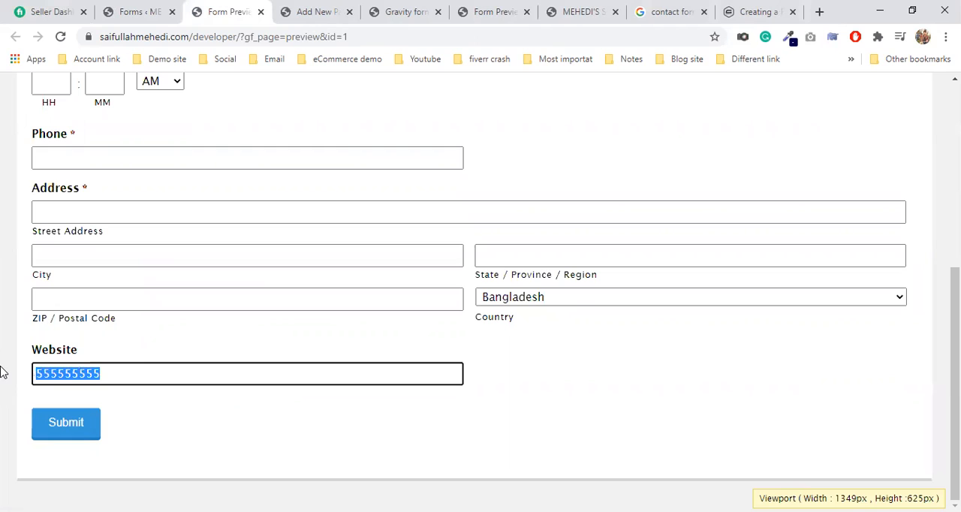
key(BackSpace)
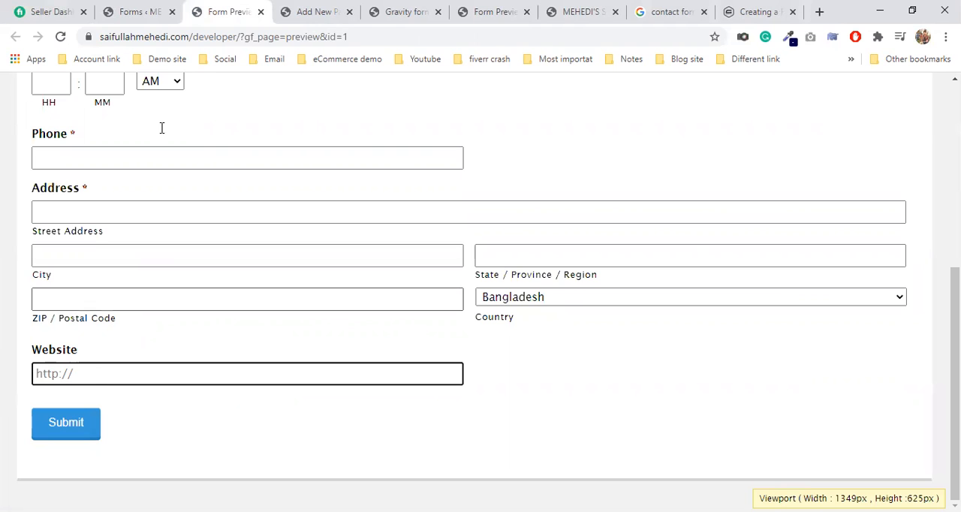
Step: Return to the form editor, add a File Upload field from the advanced fields below the Website field, and open its settings
click(164, 9)
scroll(408, 388, down, 10)
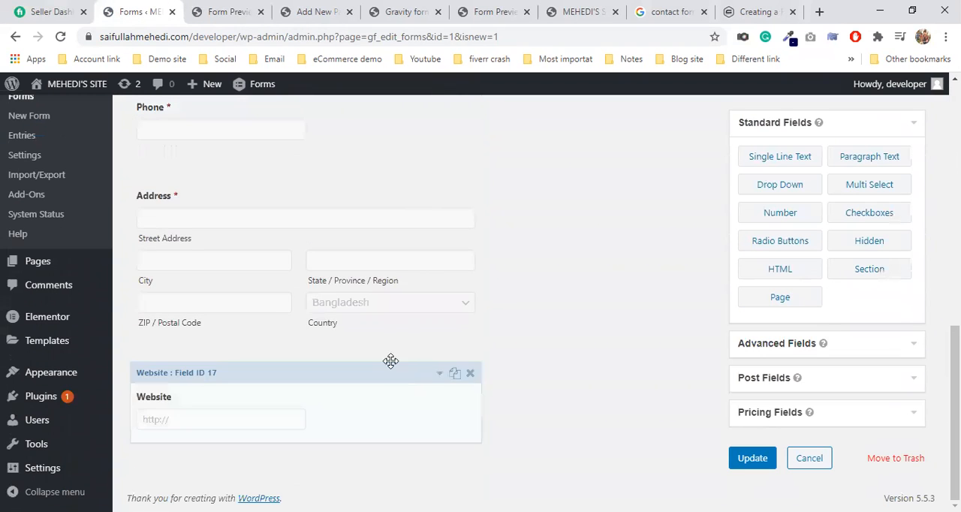
scroll(333, 375, up, 2)
scroll(337, 381, down, 2)
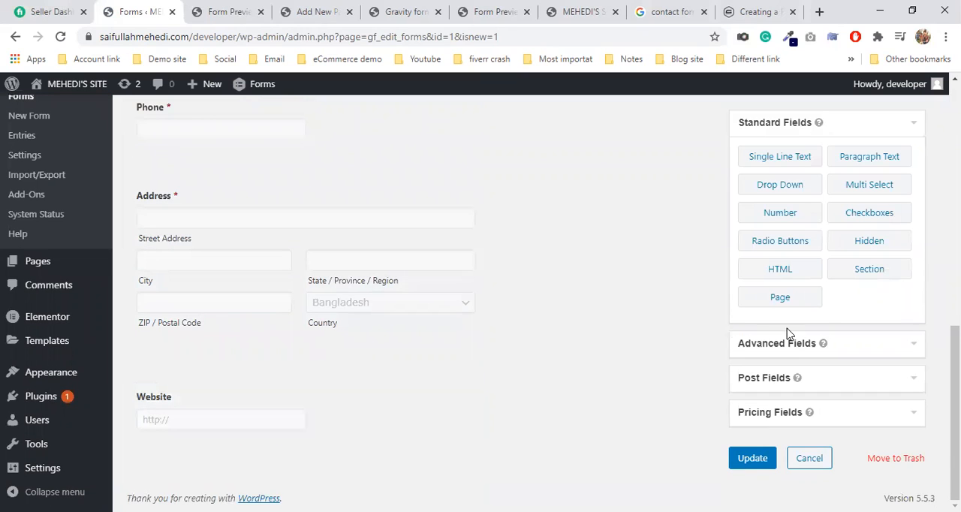
click(838, 343)
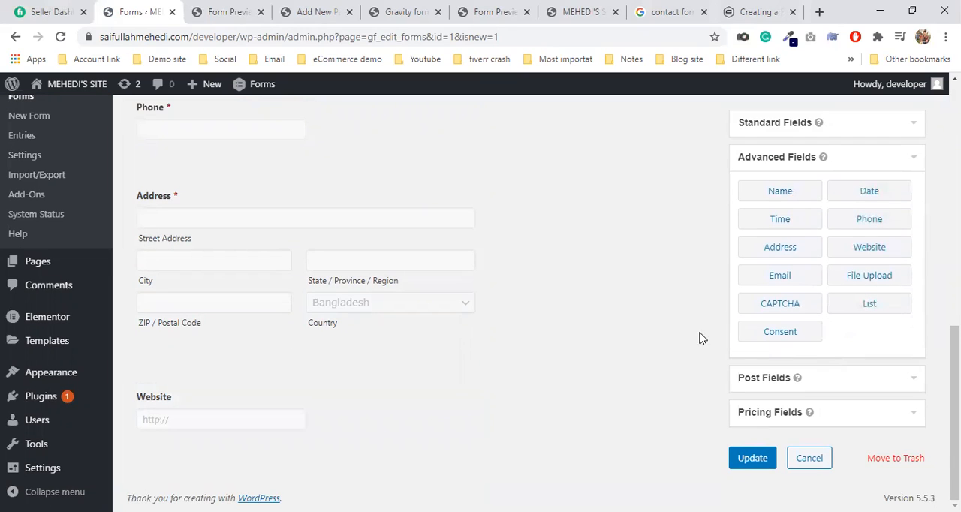
drag(898, 277, 259, 433)
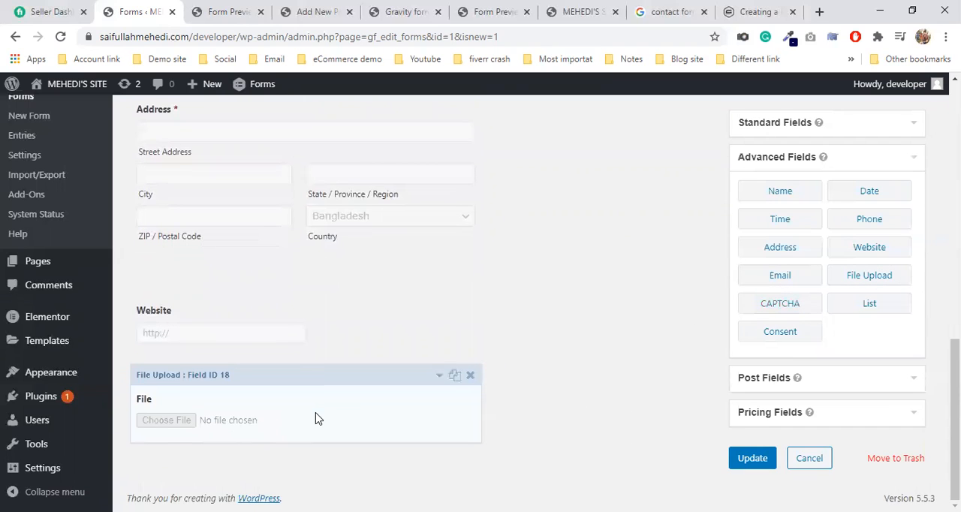
click(160, 422)
click(228, 419)
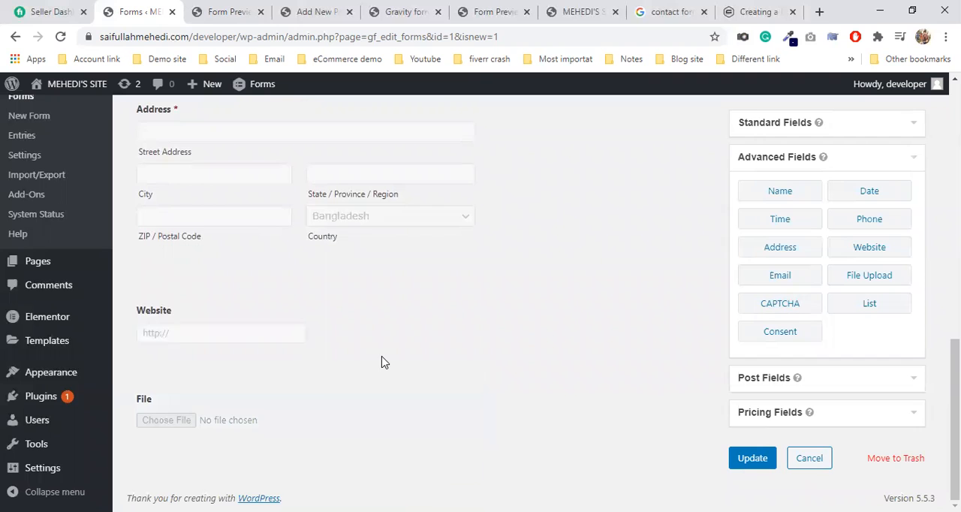
click(228, 424)
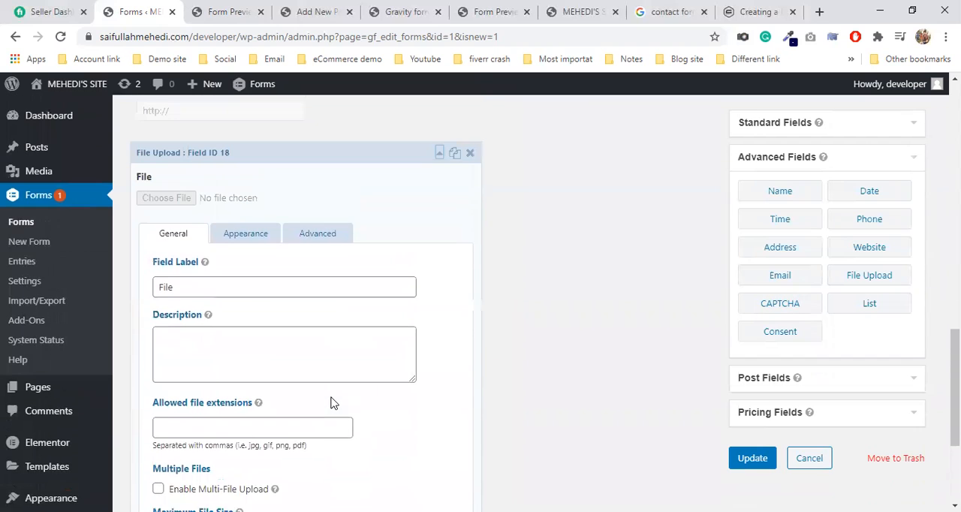
Step: Examine the File Upload field's label, description and allowed file extensions settings without changing them
click(159, 299)
drag(156, 298, 180, 298)
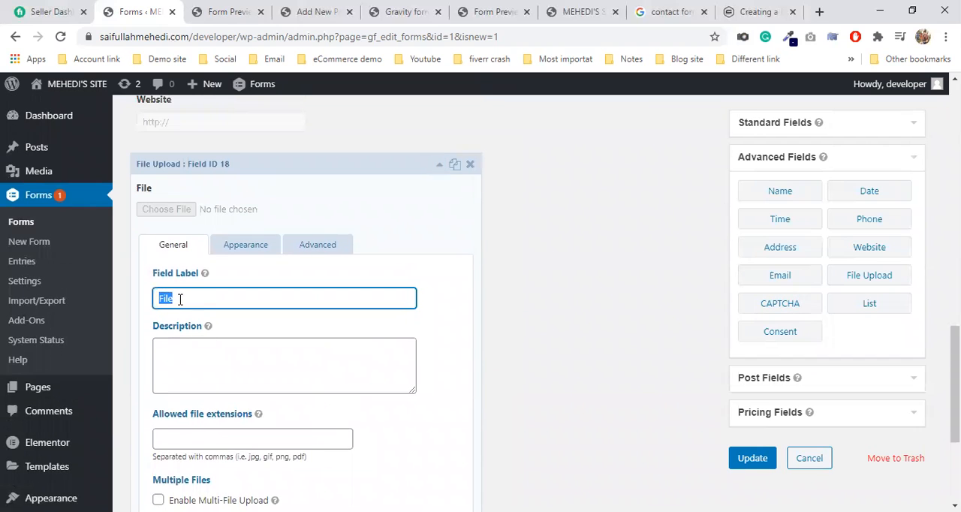
scroll(244, 345, down, 2)
click(254, 221)
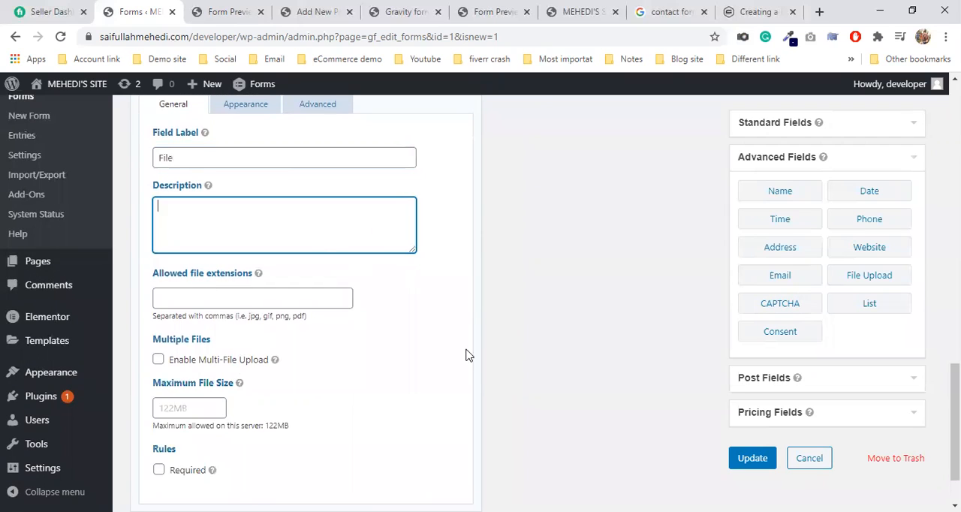
click(205, 298)
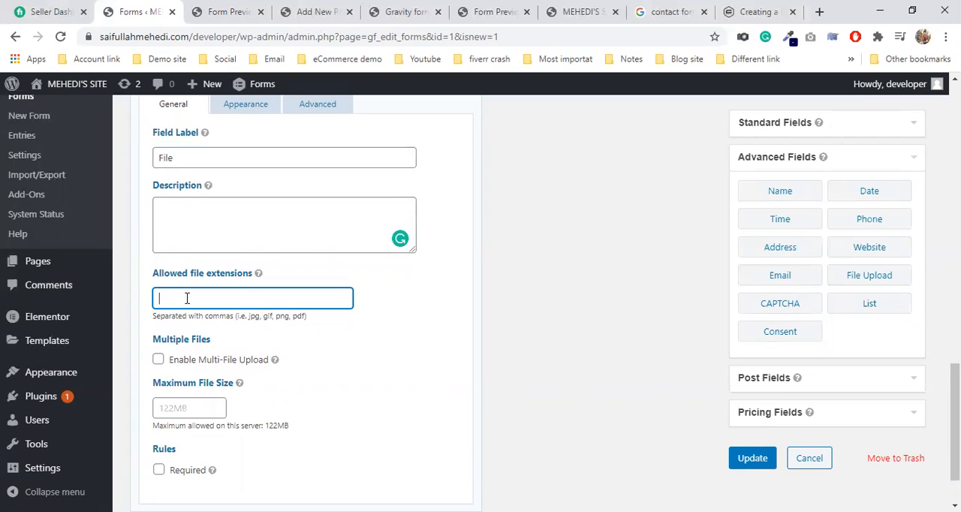
double_click(283, 316)
double_click(253, 316)
drag(254, 316, 262, 316)
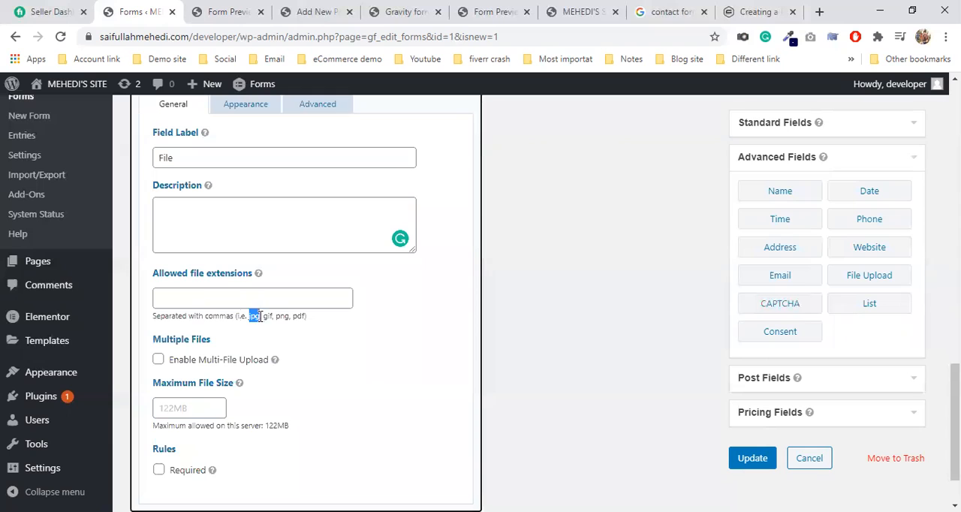
click(181, 300)
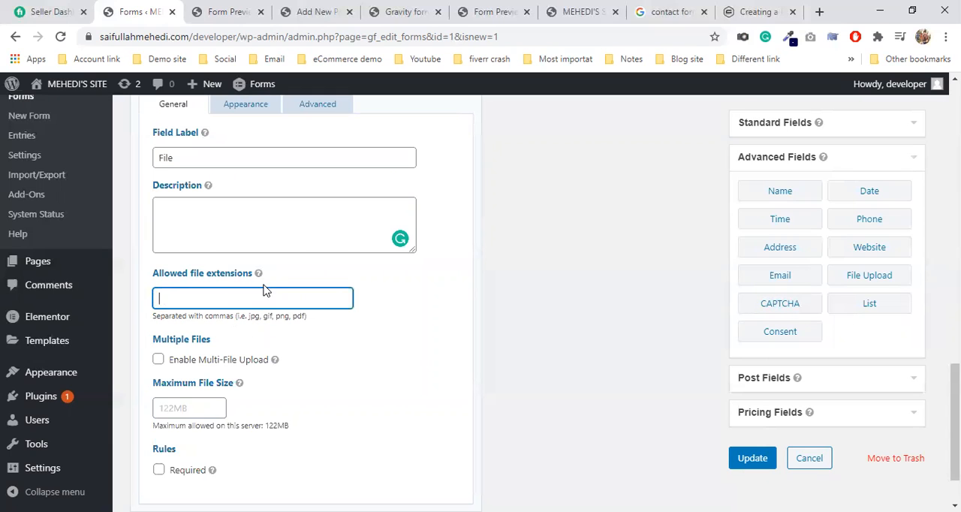
mouse_move(262, 274)
scroll(279, 401, down, 1)
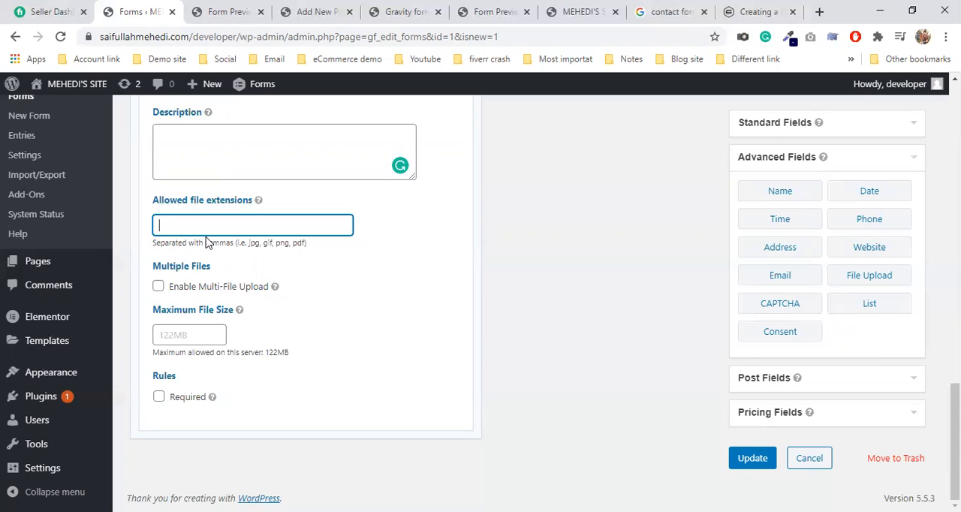
Step: Enable multi-file upload for the File Upload field and look at its maximum number of files setting
click(158, 285)
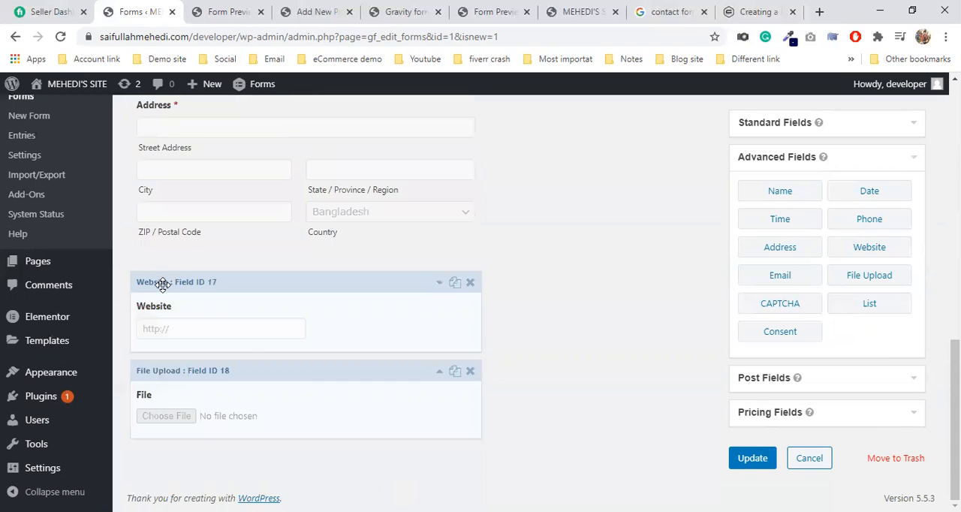
click(289, 410)
scroll(289, 410, down, 5)
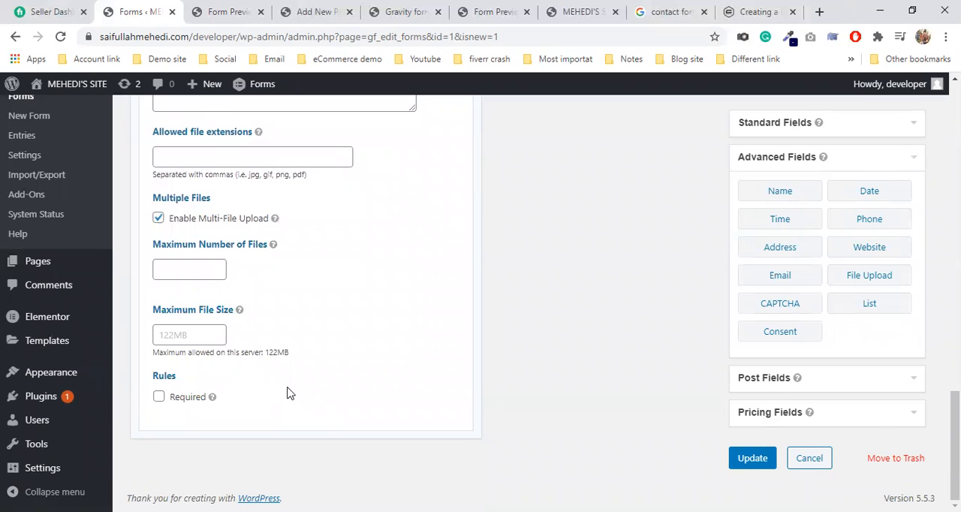
click(182, 272)
Step: Set the File Upload field's maximum file size to 122MB
click(205, 334)
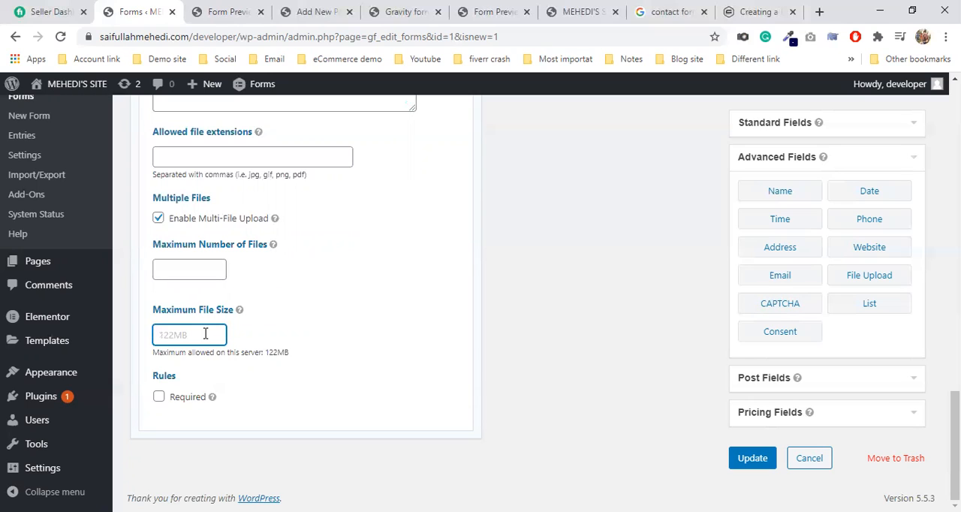
text(100)
text(MB)
drag(265, 352, 307, 357)
click(284, 349)
click(128, 368)
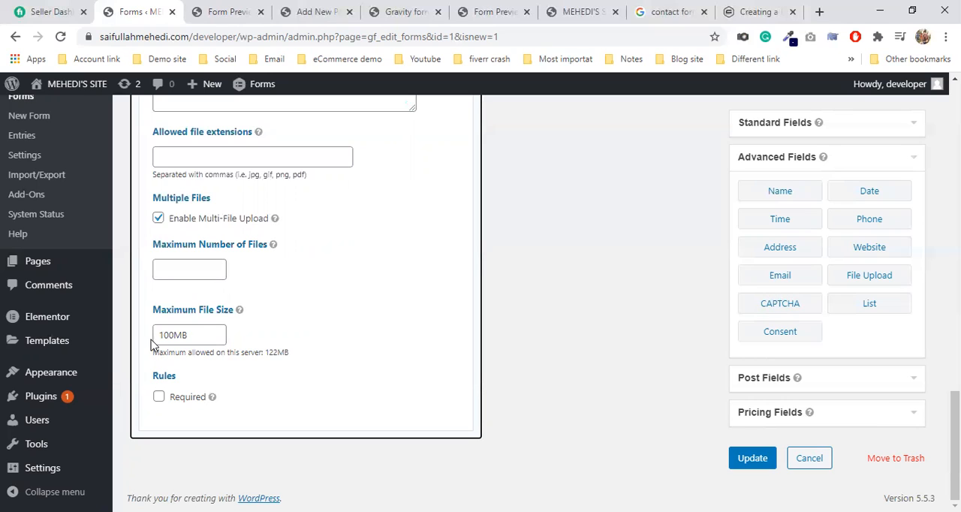
drag(163, 335, 171, 335)
text(22)
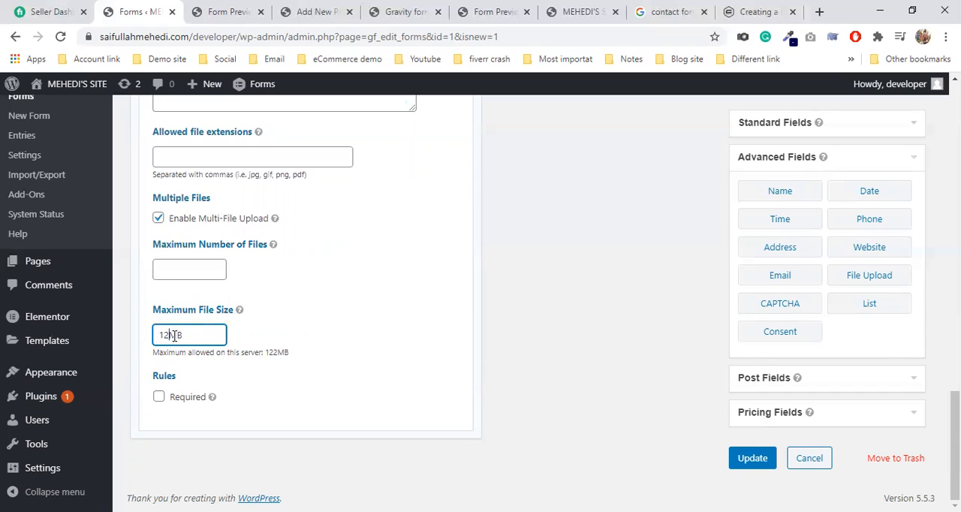
click(282, 424)
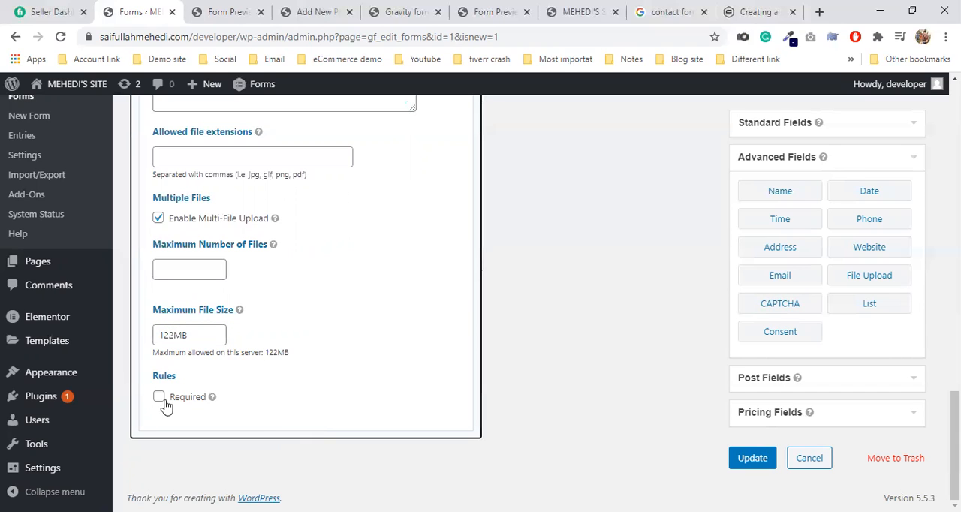
Step: Examine the File Upload field's appearance and advanced settings, and collapse the field
scroll(257, 403, up, 4)
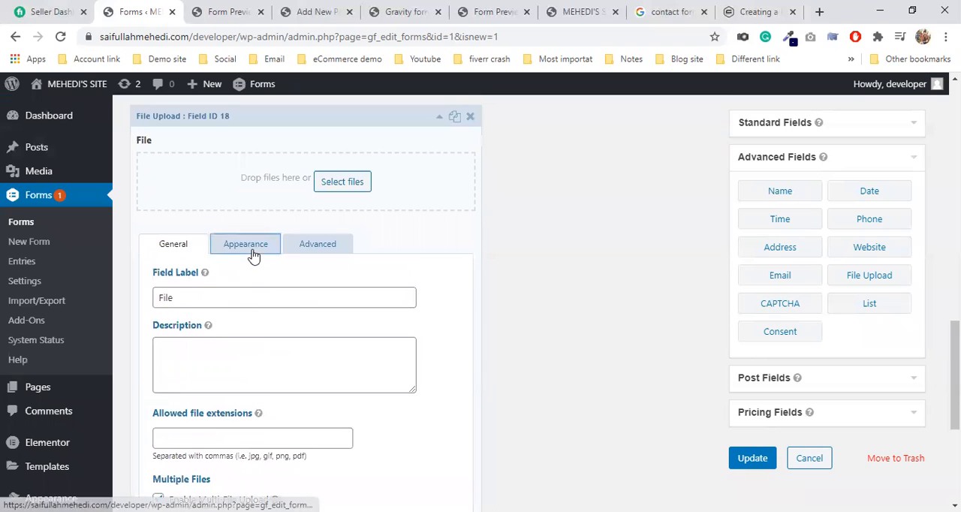
click(250, 248)
click(302, 255)
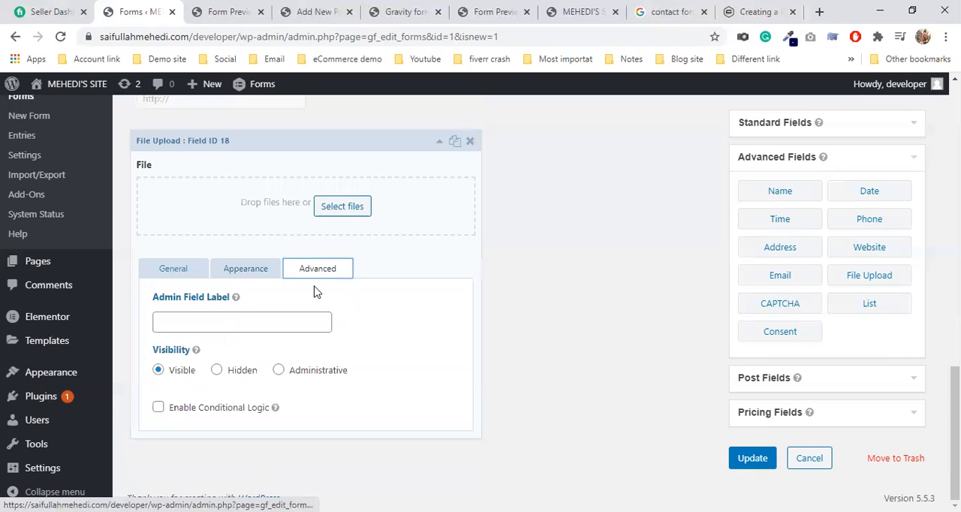
click(161, 271)
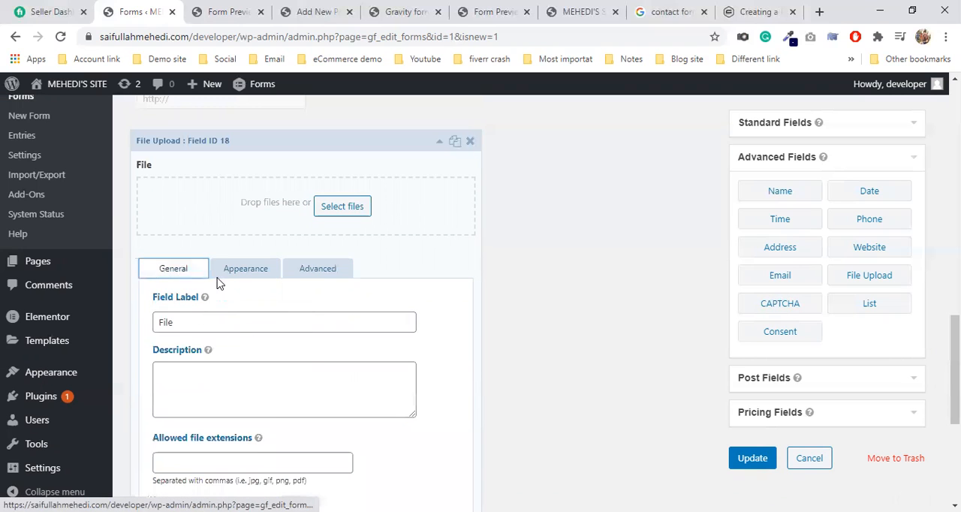
click(318, 270)
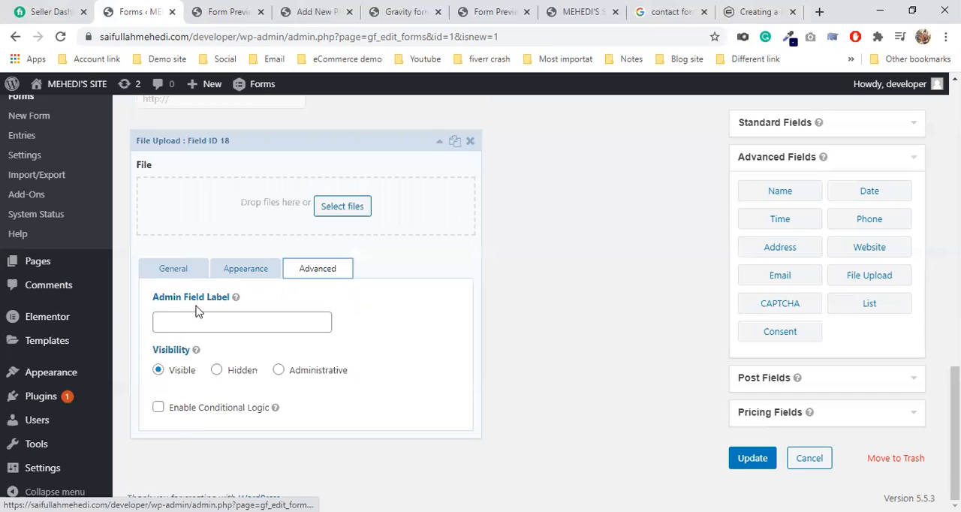
click(175, 270)
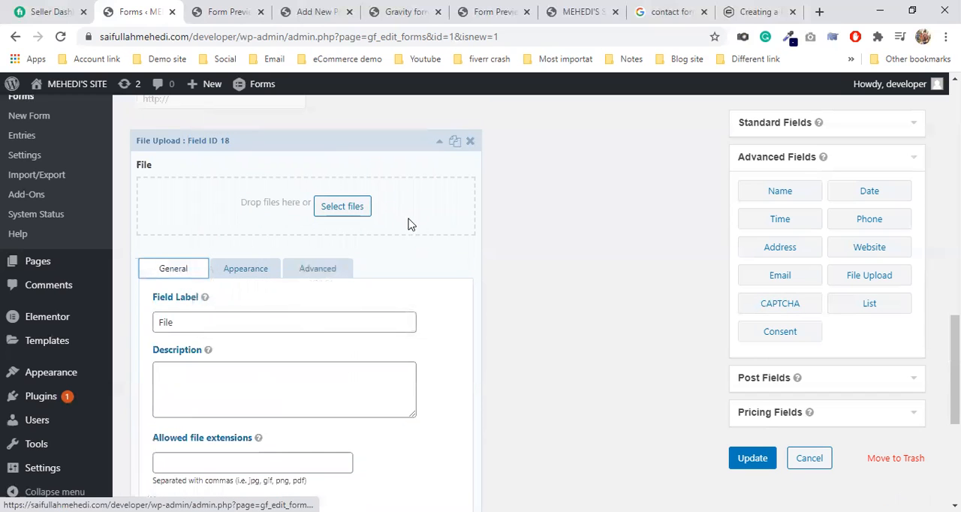
click(380, 180)
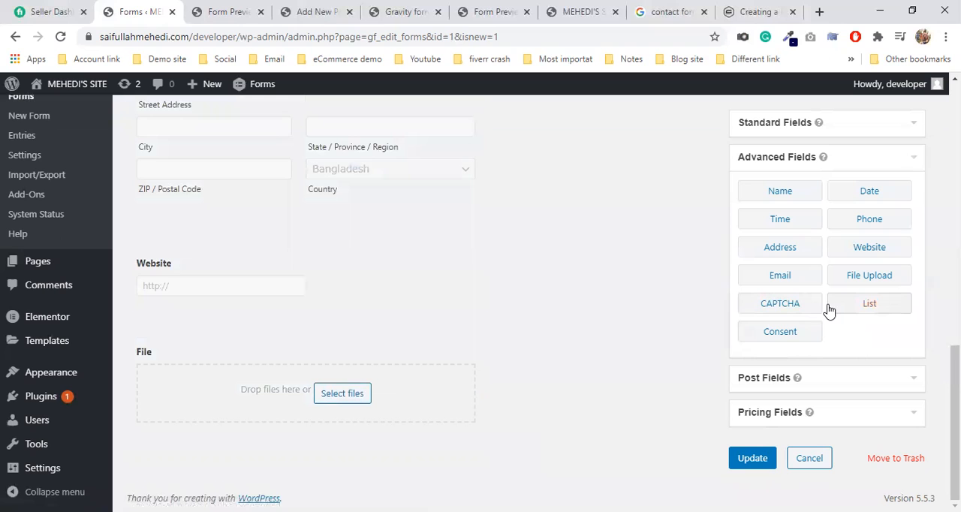
Step: Add a List field from the advanced fields below the File Upload field and open its settings
drag(871, 309, 254, 442)
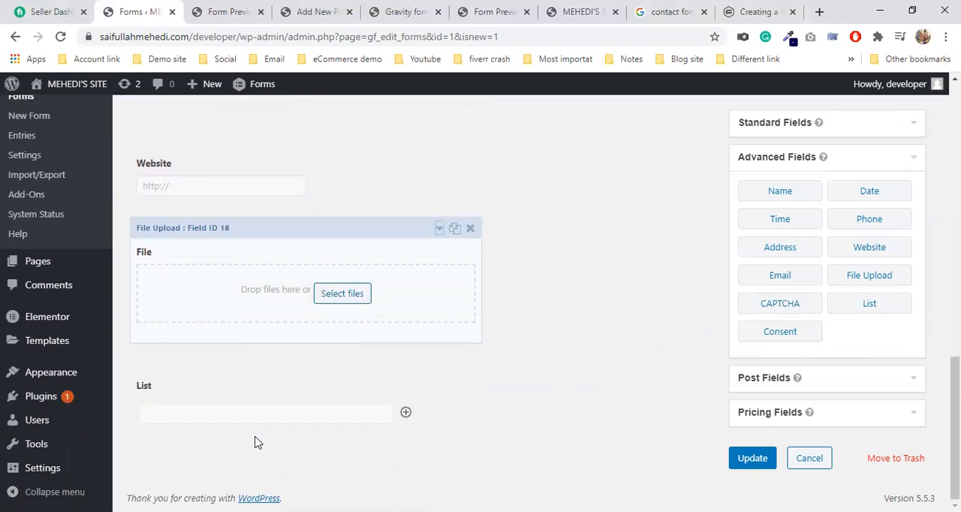
click(347, 400)
scroll(372, 394, down, 4)
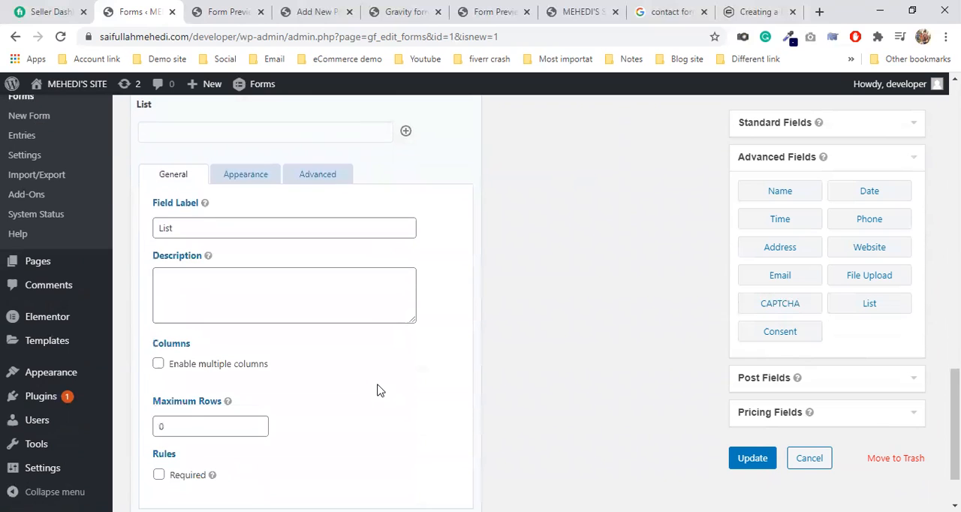
scroll(316, 349, up, 2)
click(303, 246)
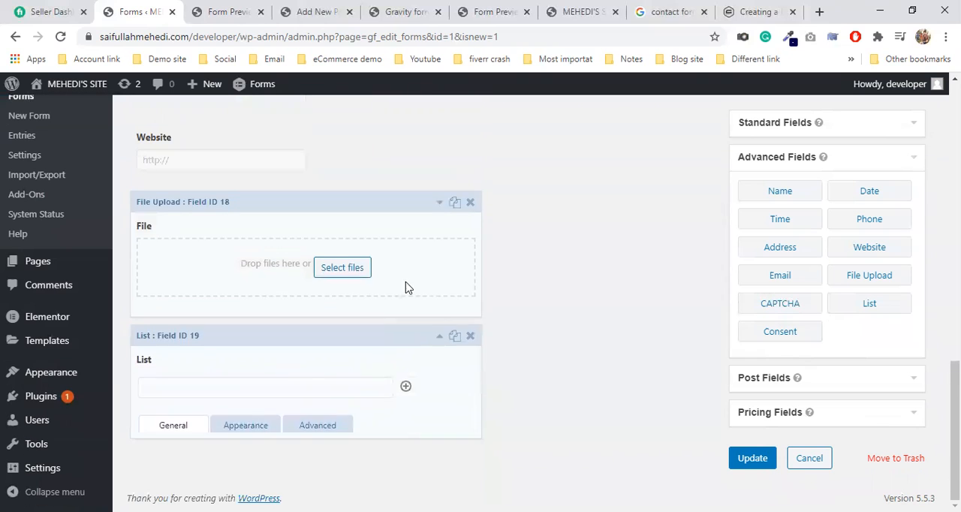
click(406, 413)
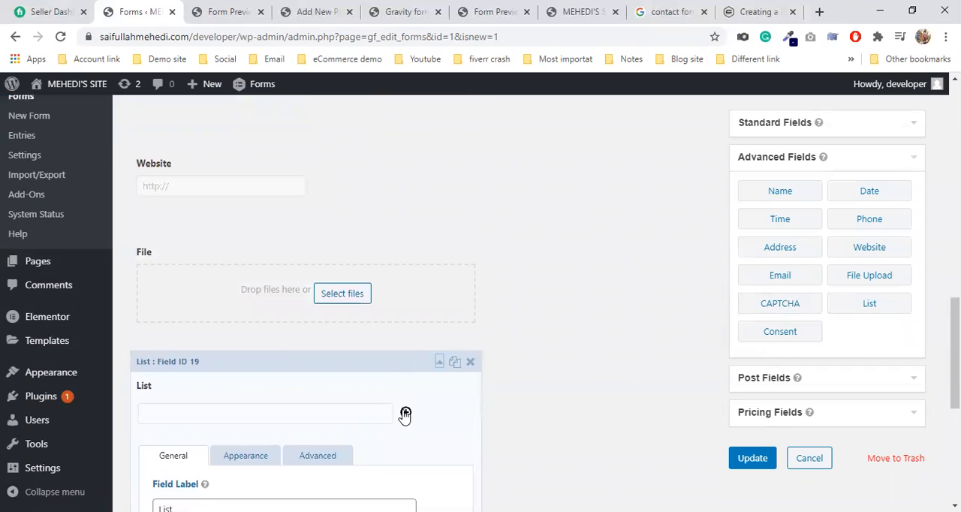
Step: Enable multiple columns for the List field, check its column layout, and collapse the field
scroll(395, 409, down, 3)
scroll(225, 350, down, 2)
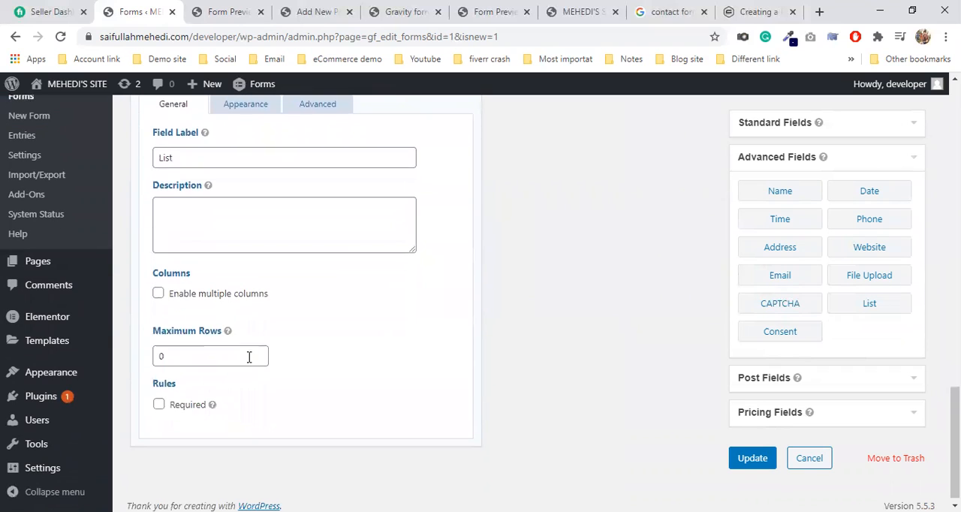
click(158, 295)
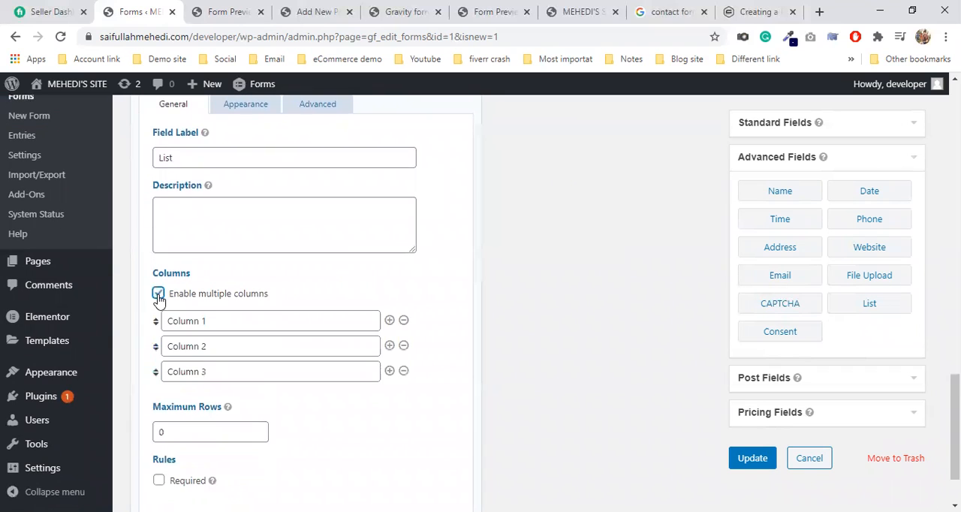
scroll(360, 338, up, 2)
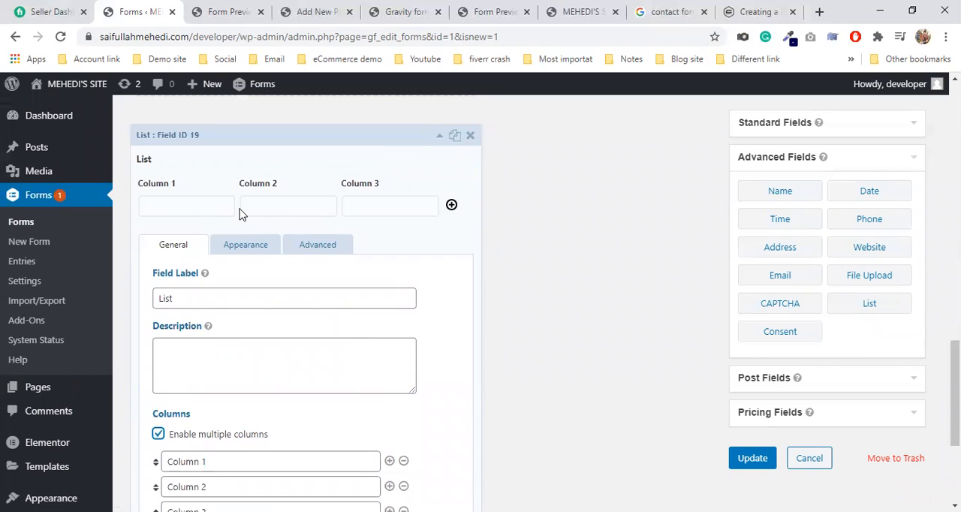
click(268, 211)
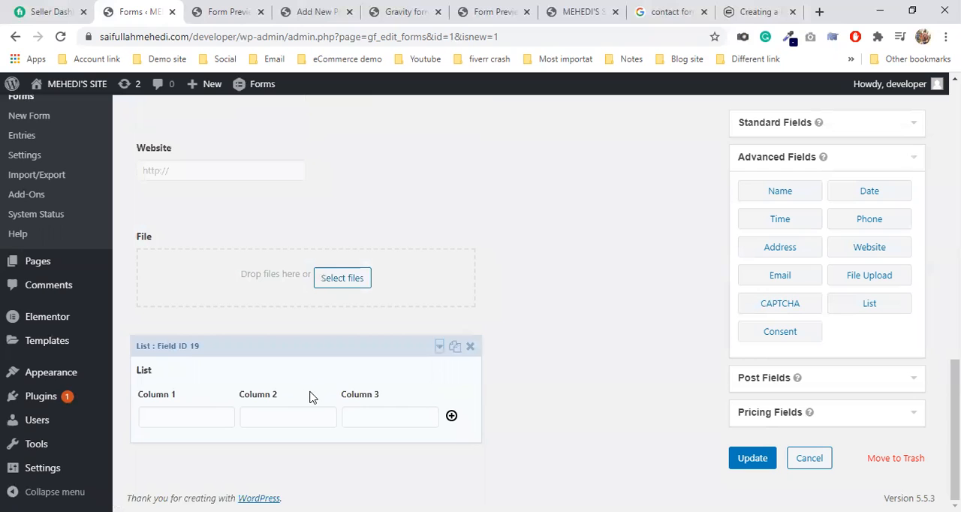
Step: Add a fourth, unnamed column after Column 3 in the List field, check its layout, and collapse the field
click(311, 397)
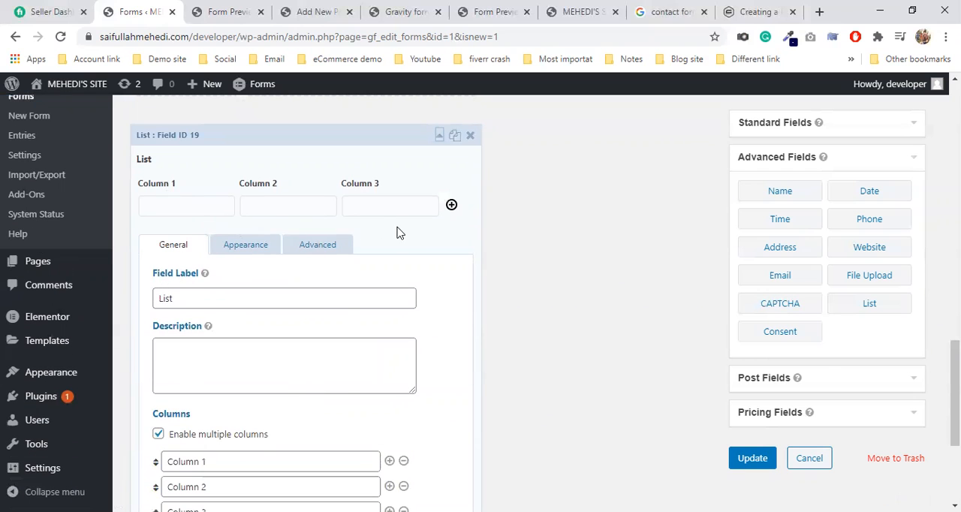
click(159, 186)
click(274, 392)
scroll(348, 326, down, 3)
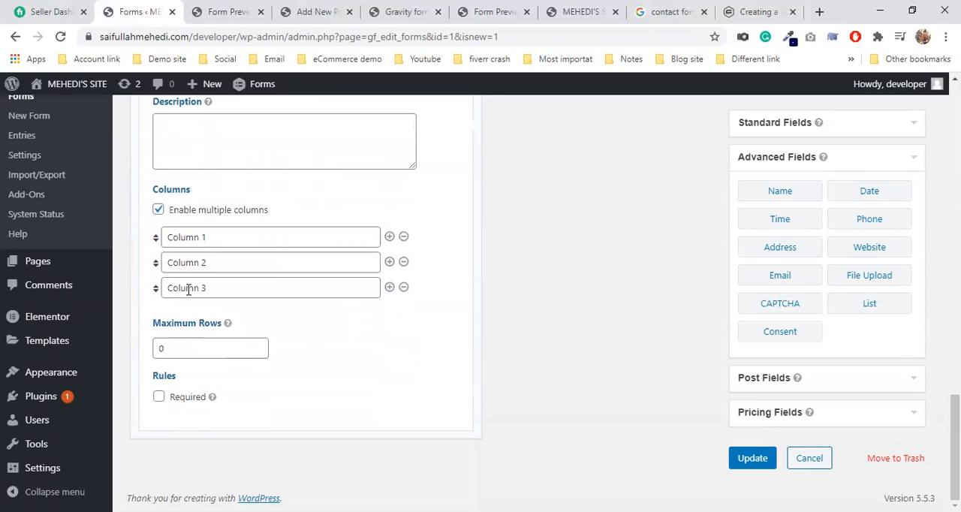
click(389, 287)
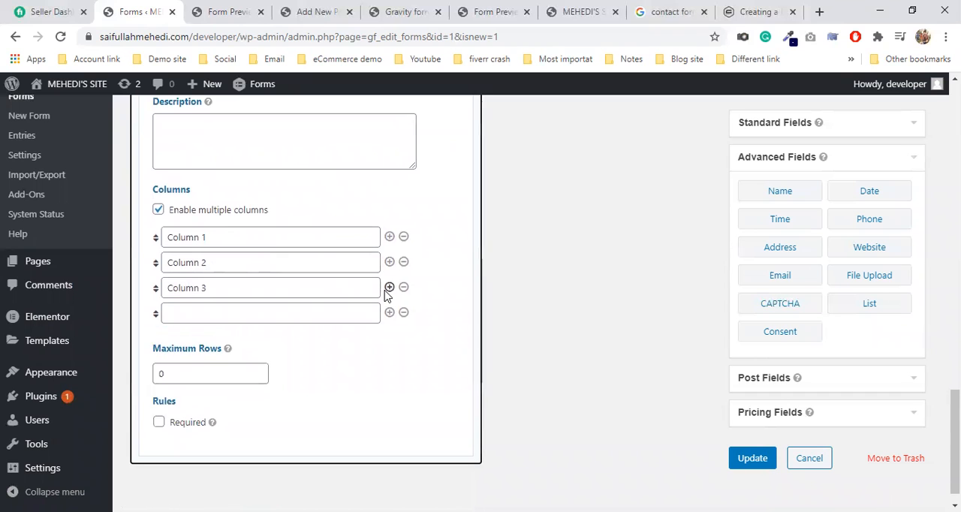
scroll(381, 364, up, 3)
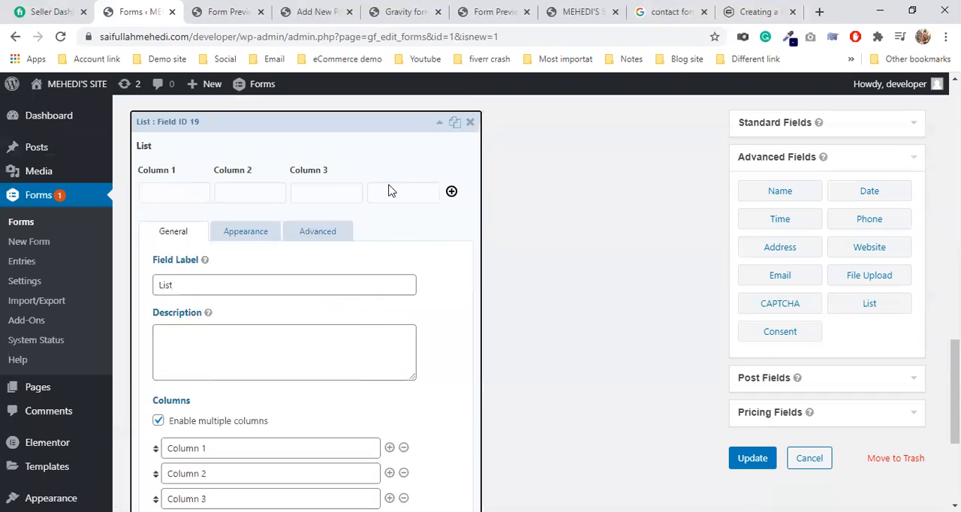
scroll(384, 363, down, 3)
scroll(383, 363, up, 2)
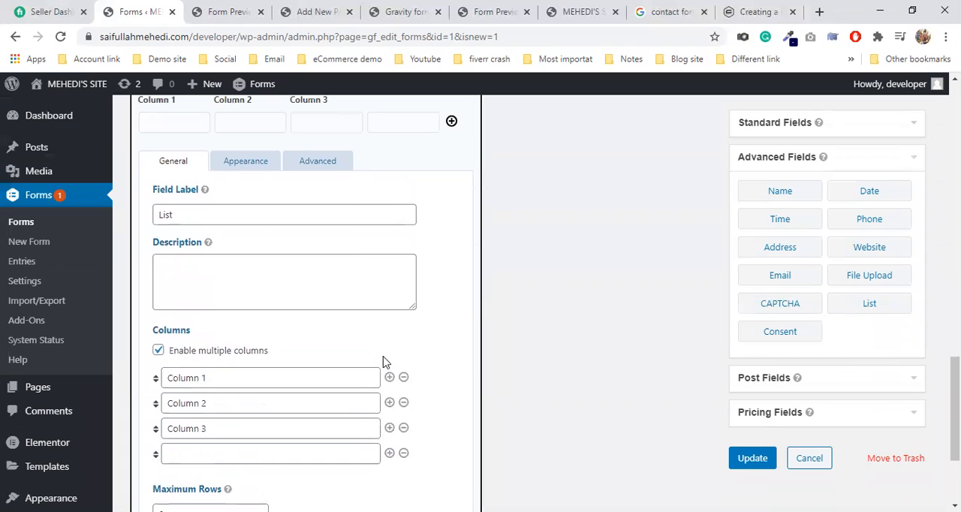
scroll(394, 232, up, 1)
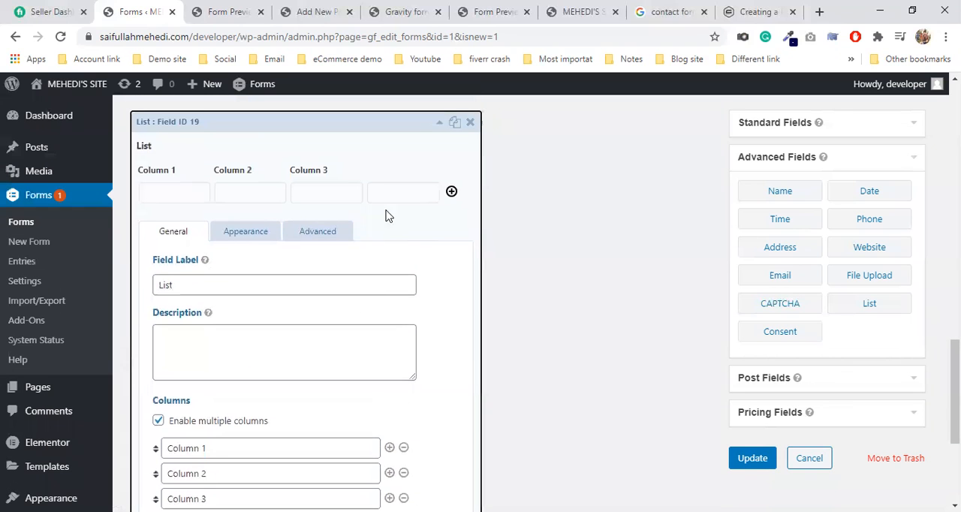
click(383, 165)
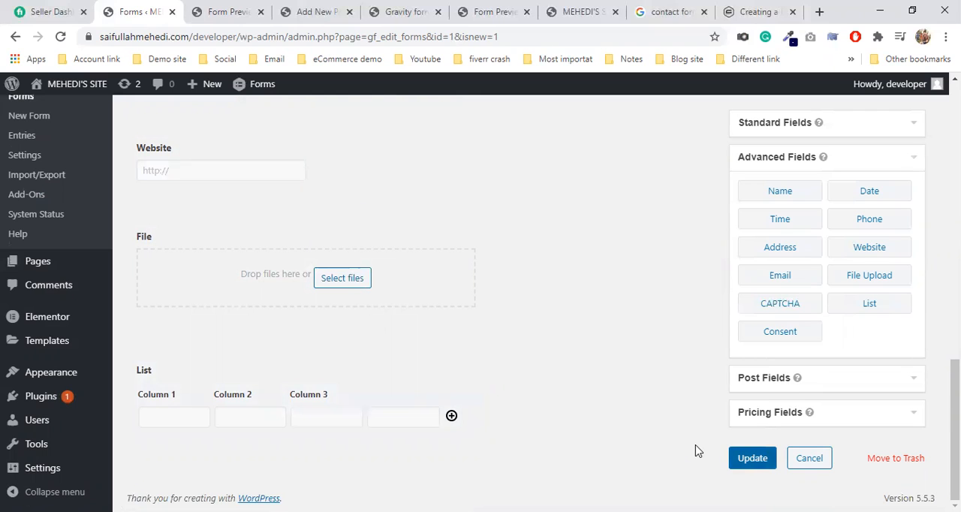
Step: Save the form changes and refresh the form preview page
click(750, 458)
click(225, 11)
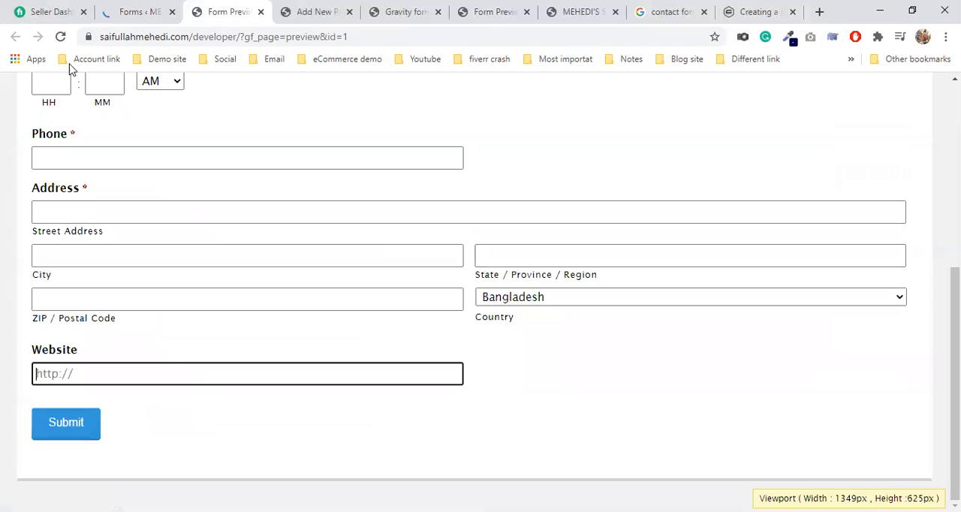
click(60, 37)
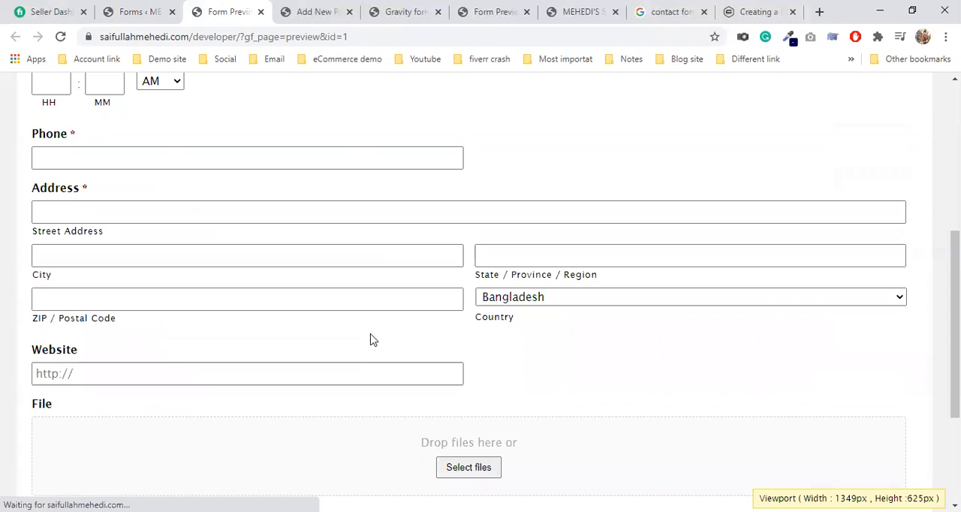
Step: Check the form's ID in the form editor, and reload the published Gravity form page
click(147, 9)
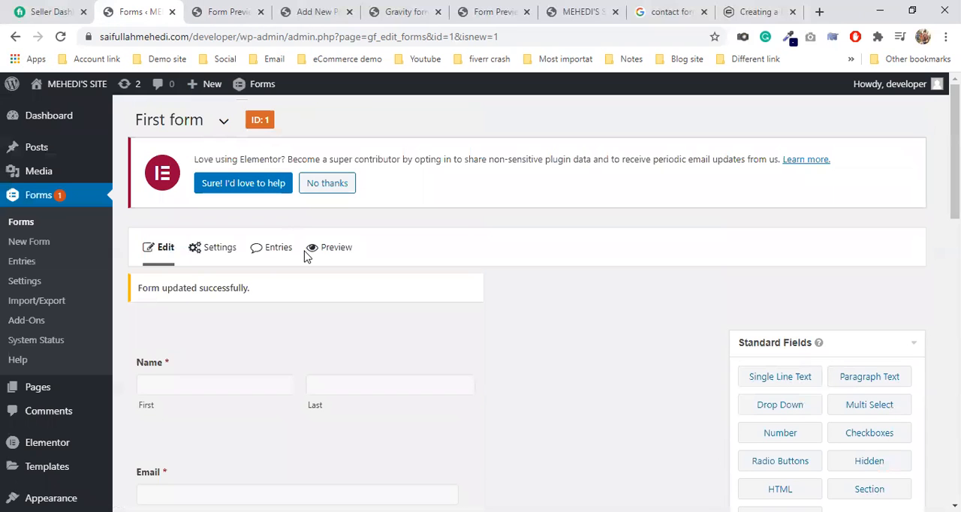
double_click(267, 120)
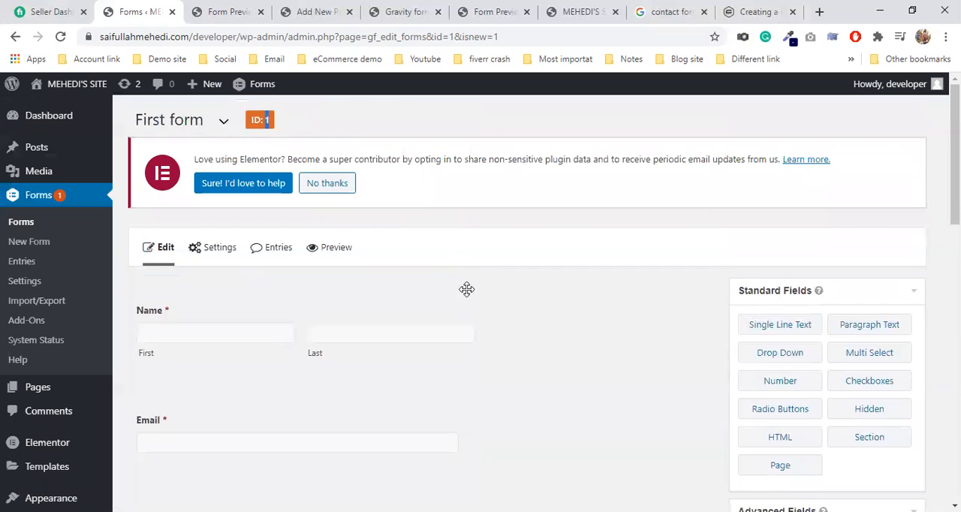
click(304, 11)
click(396, 10)
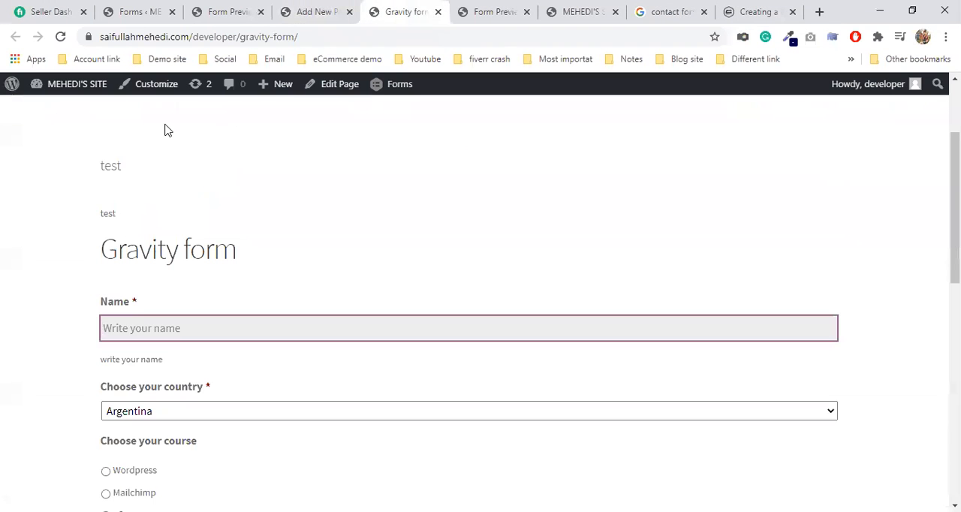
click(61, 37)
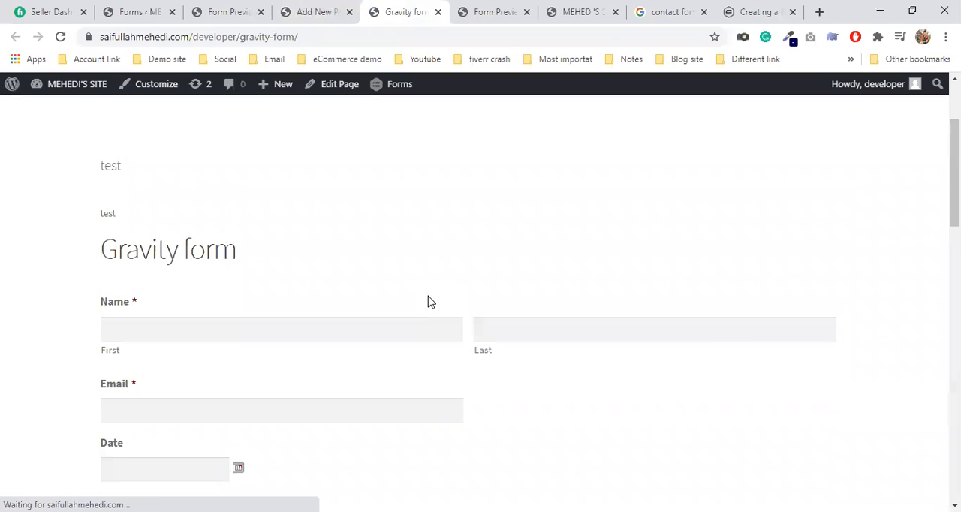
Step: Examine the form on the published page, trying out its email, date and address fields
scroll(418, 286, down, 3)
click(341, 207)
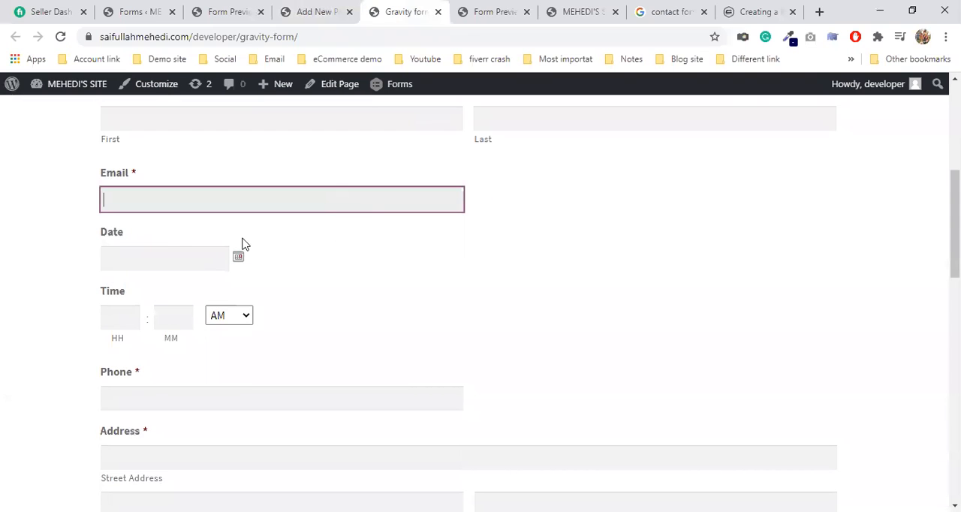
click(217, 258)
scroll(462, 324, down, 4)
scroll(407, 315, up, 2)
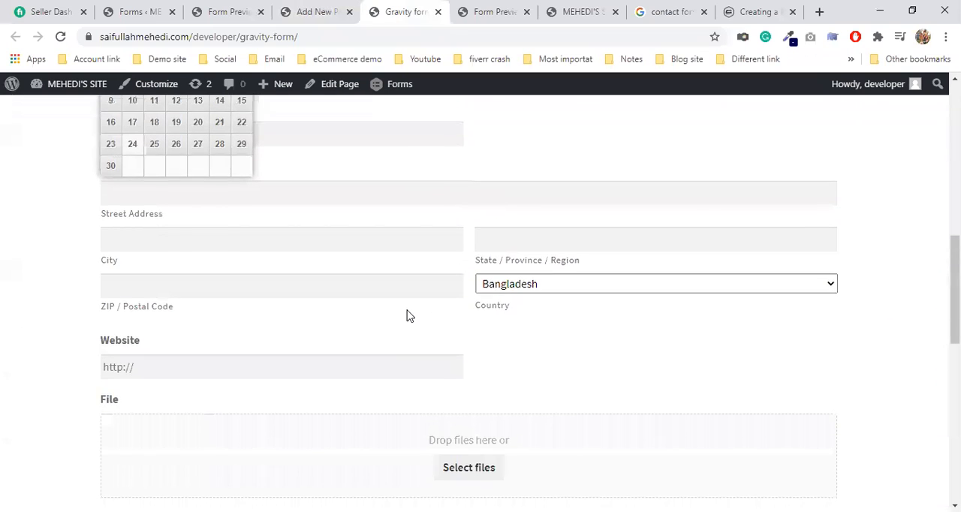
click(390, 262)
click(368, 342)
click(366, 327)
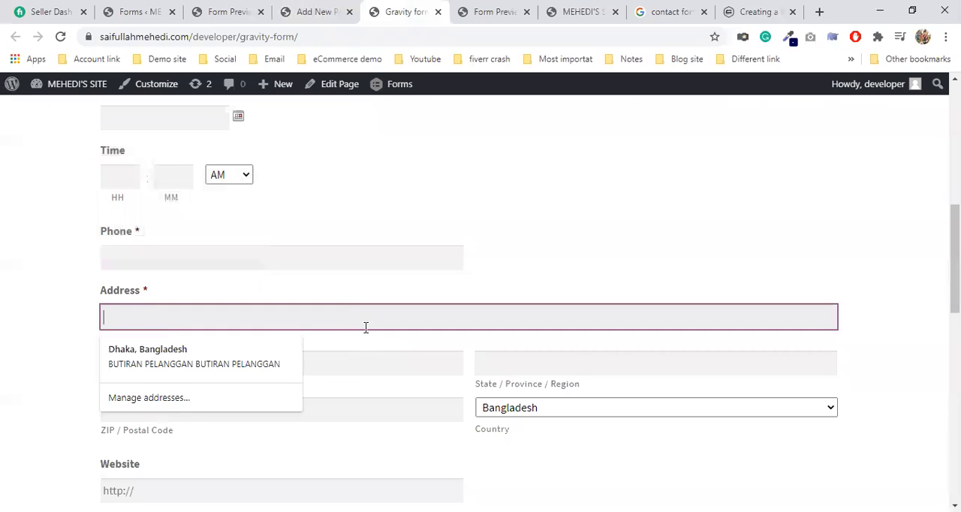
click(529, 357)
Step: Compare the form ID in the Gravity form page's shortcode with the ID shown in the form editor
click(335, 9)
click(244, 9)
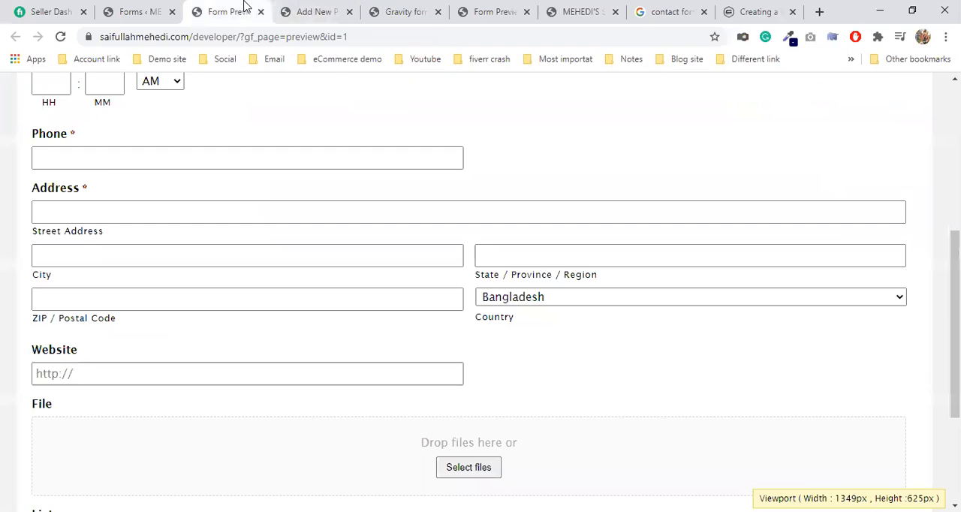
click(287, 7)
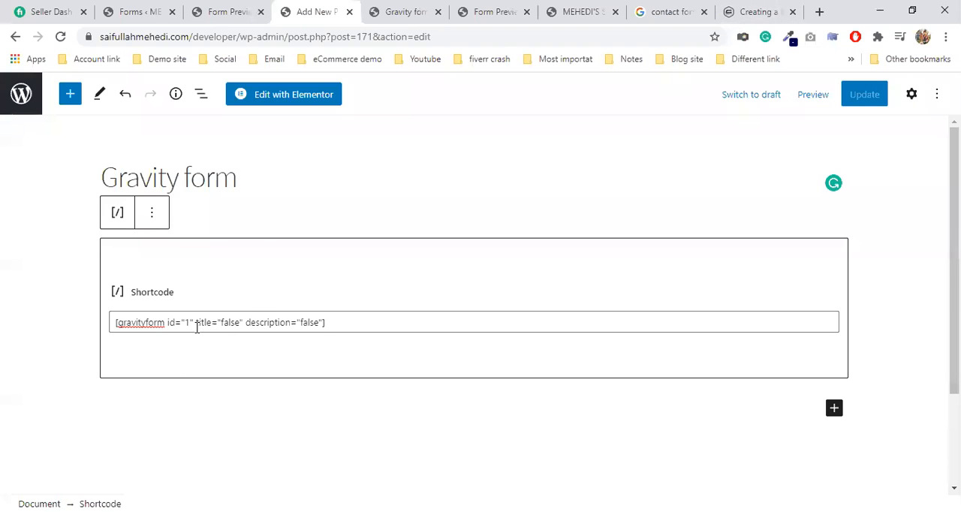
click(254, 8)
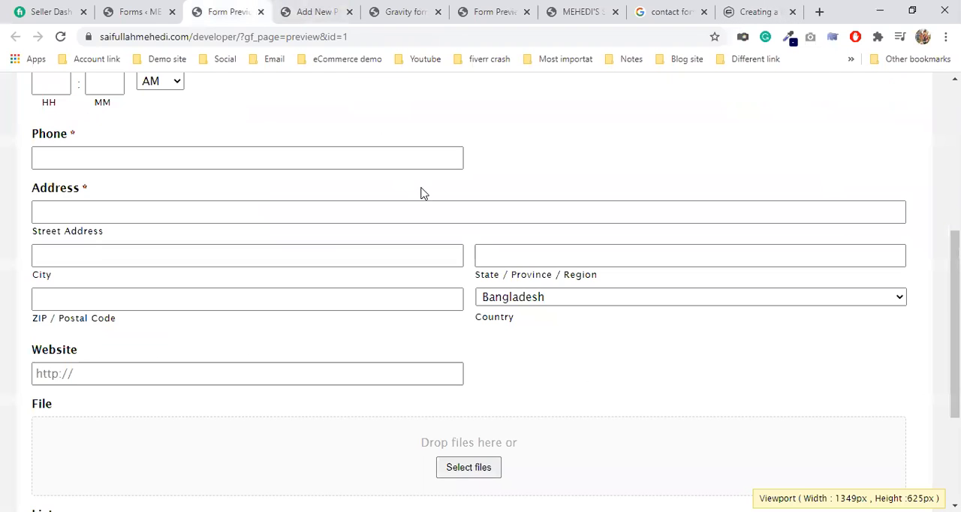
click(125, 8)
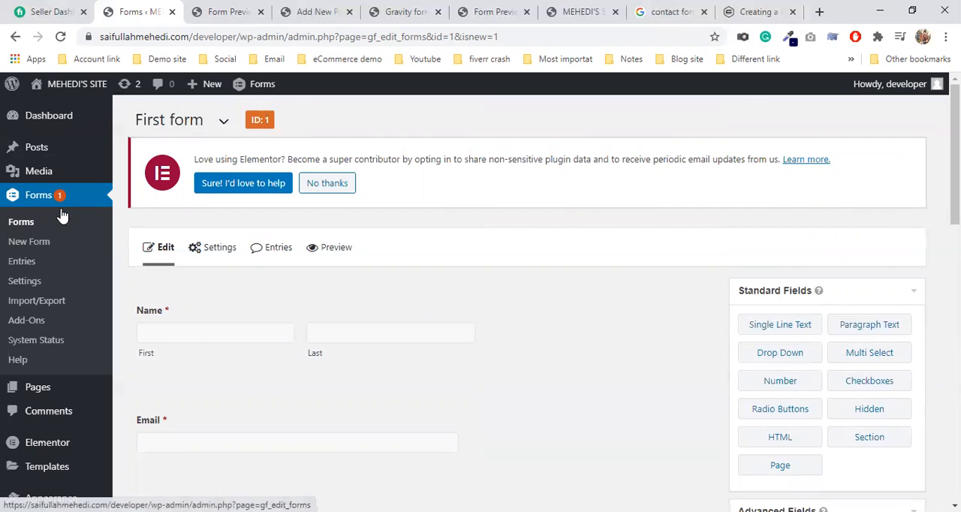
double_click(267, 120)
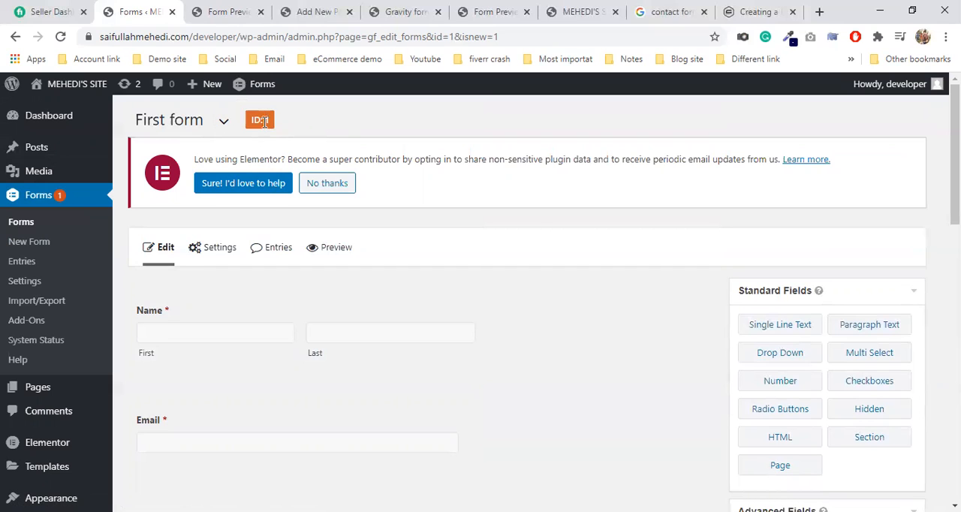
click(336, 144)
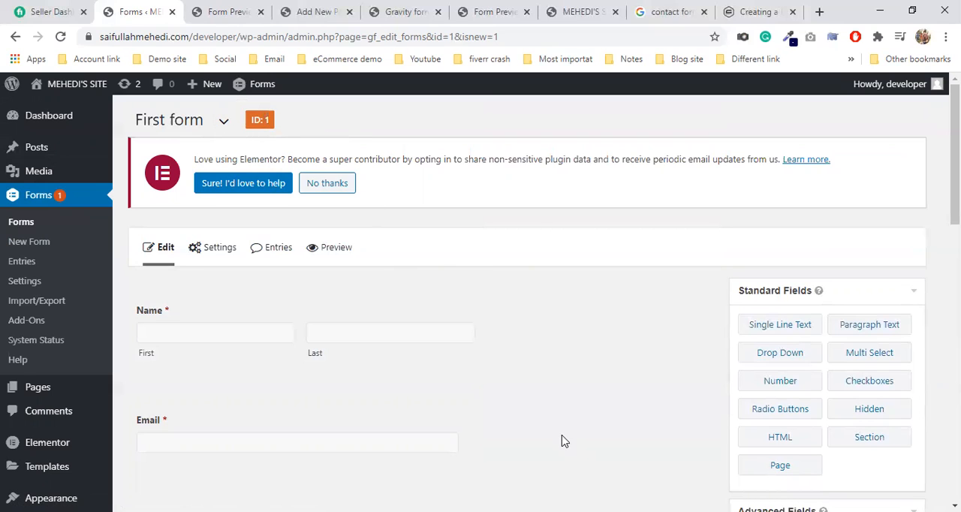